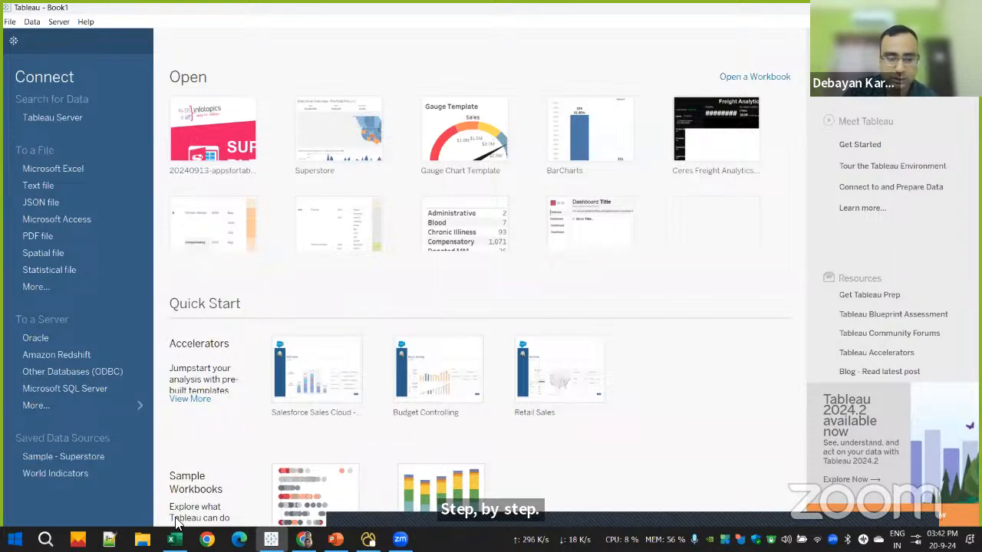
Switch to the Sample - Superstore workbook in Excel and look over the order and ship dates on the Orders sheet
{"action": "left_click", "coordinate": [175, 540]}
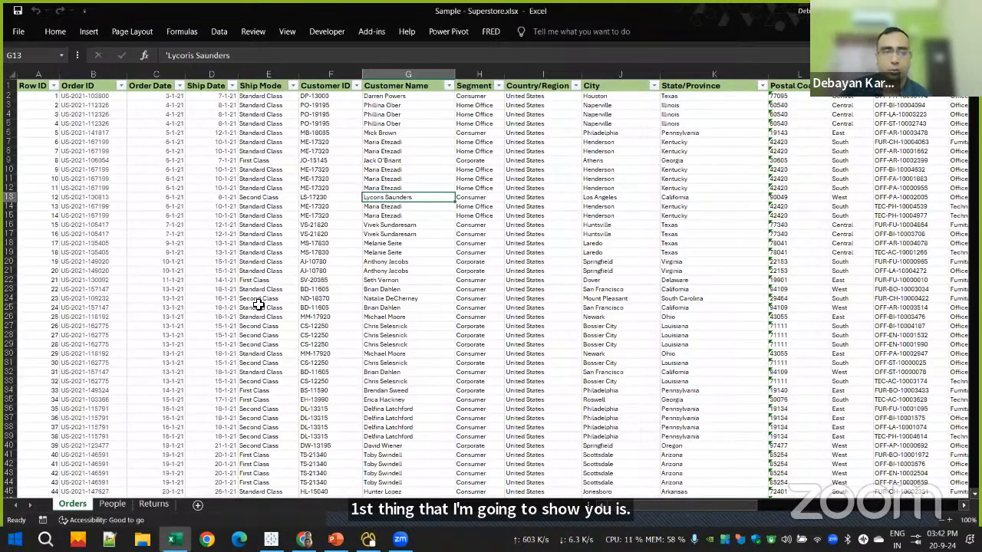
{"action": "left_click", "coordinate": [227, 154]}
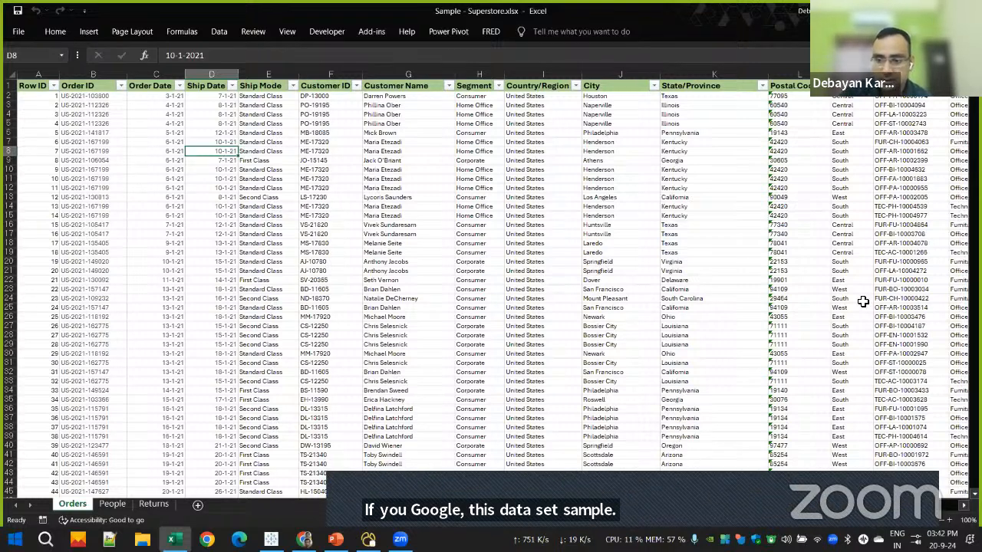
{"action": "left_click", "coordinate": [811, 308]}
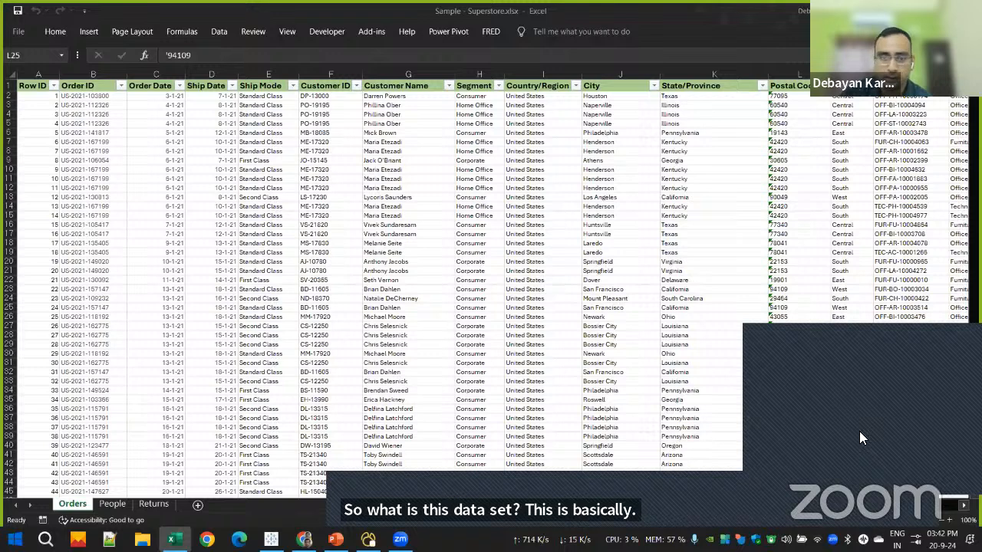
{"action": "left_click", "coordinate": [219, 198]}
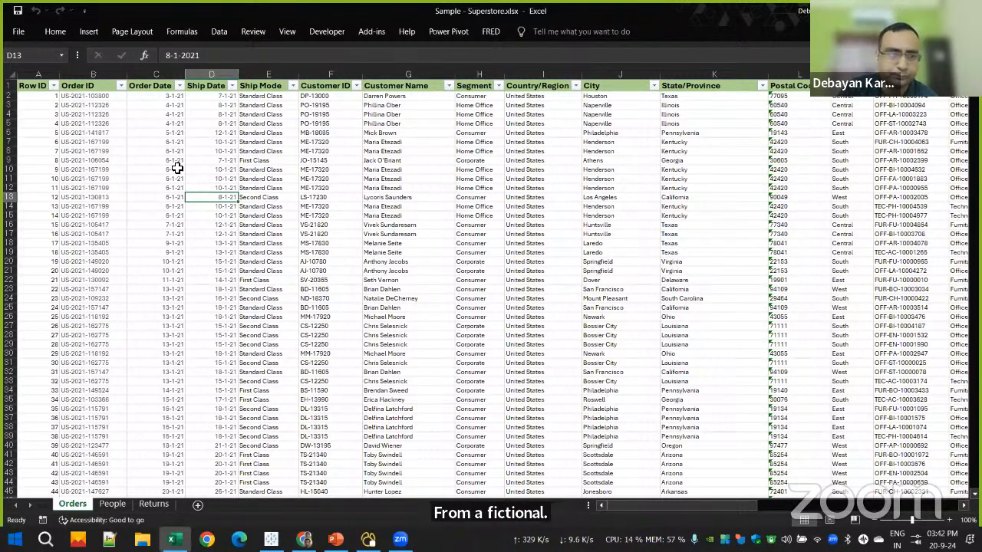
{"action": "left_click", "coordinate": [151, 167]}
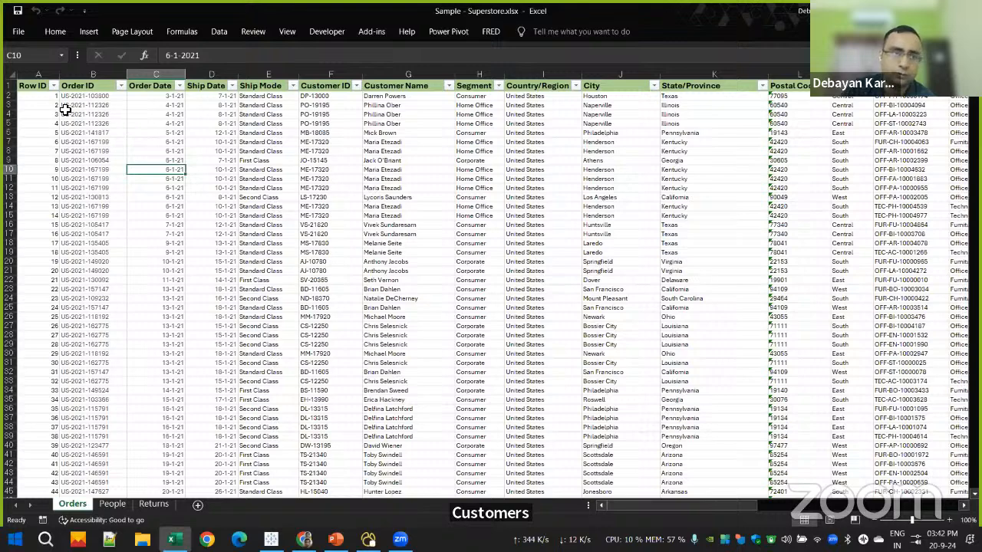
{"action": "left_click", "coordinate": [221, 234]}
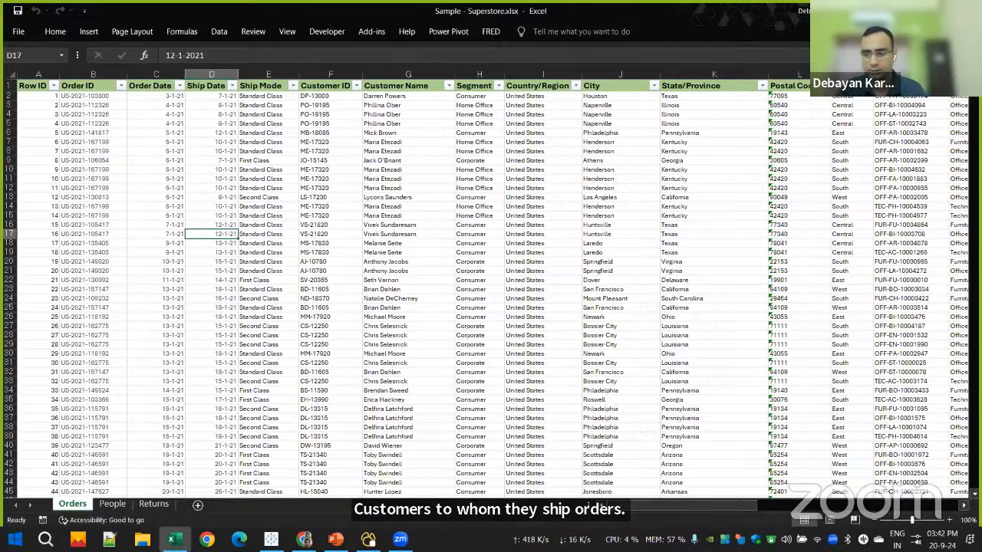
Enlarge the Orders sheet to 140% and bring the first rows and the Row ID column into view
{"action": "left_click", "coordinate": [954, 521]}
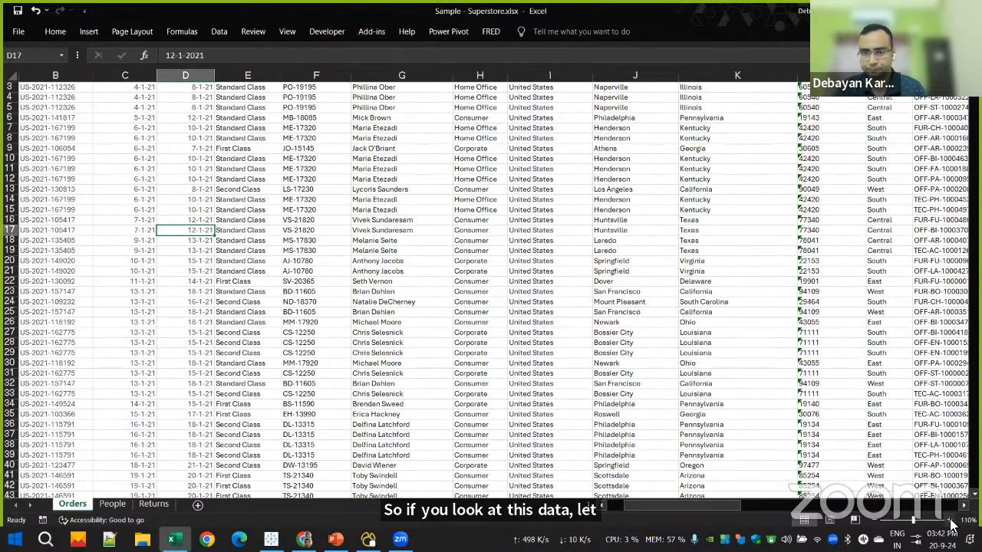
{"action": "left_click", "coordinate": [952, 522]}
{"action": "left_click", "coordinate": [952, 521]}
{"action": "left_click", "coordinate": [952, 521]}
{"action": "scroll", "coordinate": [484, 371], "scroll_direction": "up", "scroll_amount": 2}
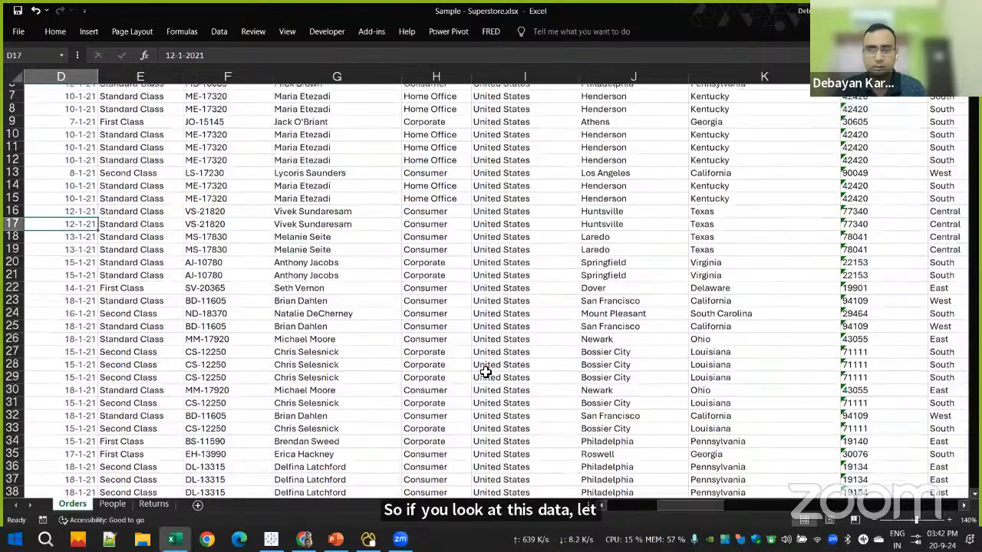
{"action": "left_click", "coordinate": [304, 132]}
{"action": "key", "text": "Left"}
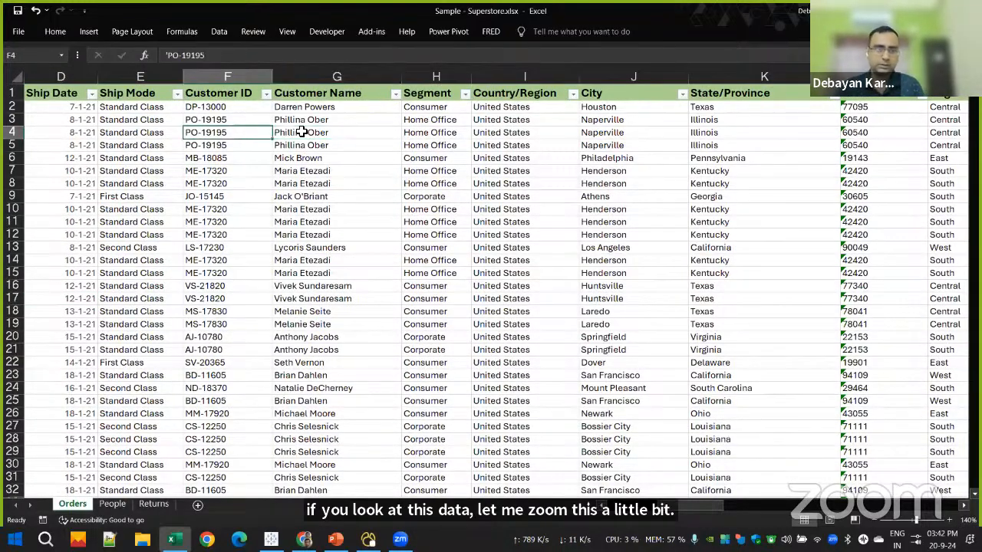
{"action": "key", "text": "Left"}
{"action": "key", "text": "Left"}
{"action": "key", "text": "Left"}
{"action": "key", "text": "Left"}
{"action": "key", "text": "Left"}
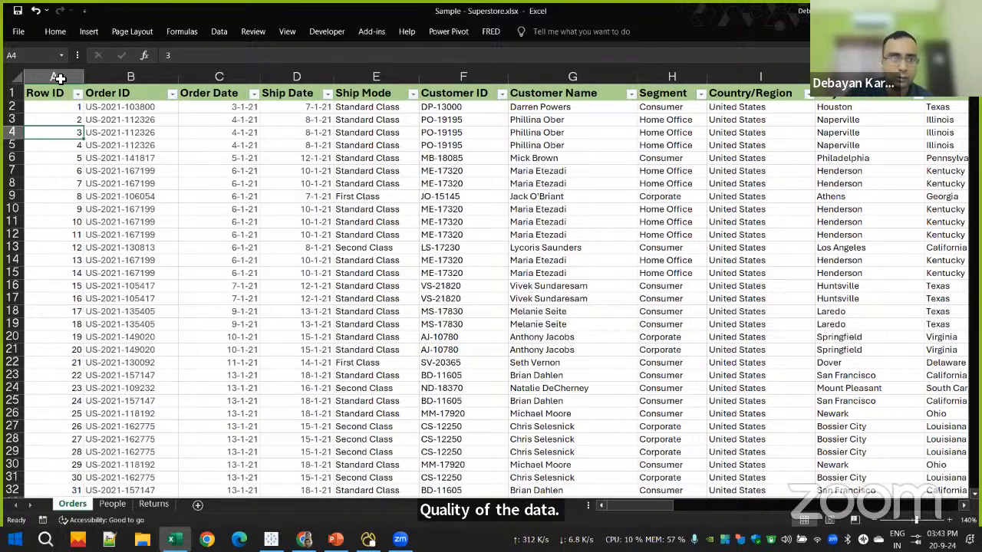
Examine the Orders fields from Row ID and Order ID through the customer, geographic and product columns to Profit
{"action": "left_click", "coordinate": [59, 78]}
{"action": "left_click", "coordinate": [149, 80]}
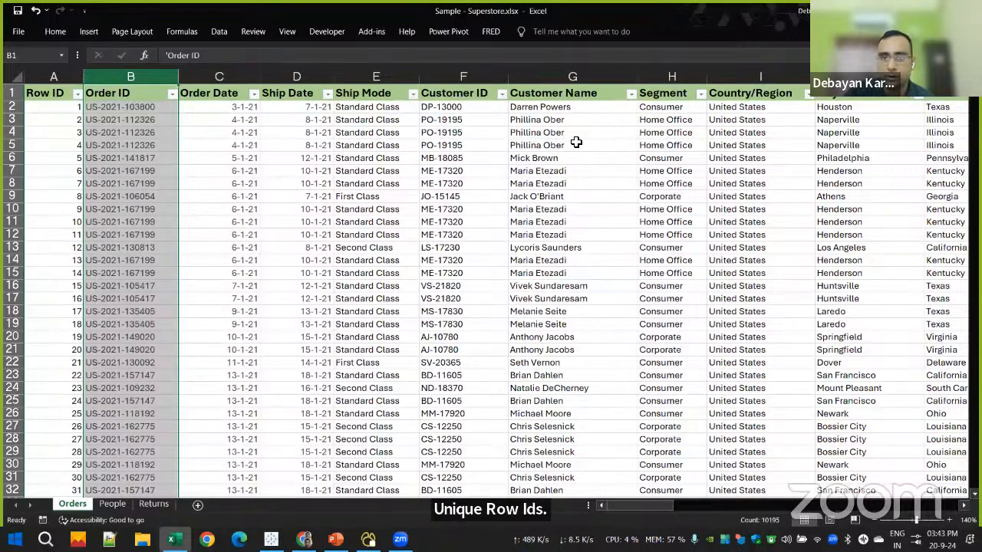
{"action": "left_click", "coordinate": [581, 94]}
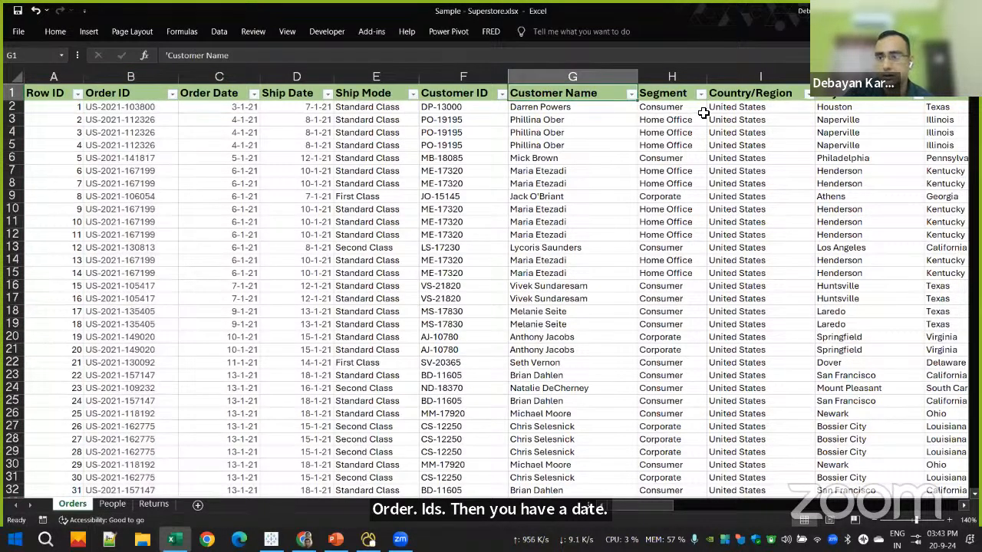
{"action": "left_click", "coordinate": [763, 96]}
{"action": "key", "text": "Right"}
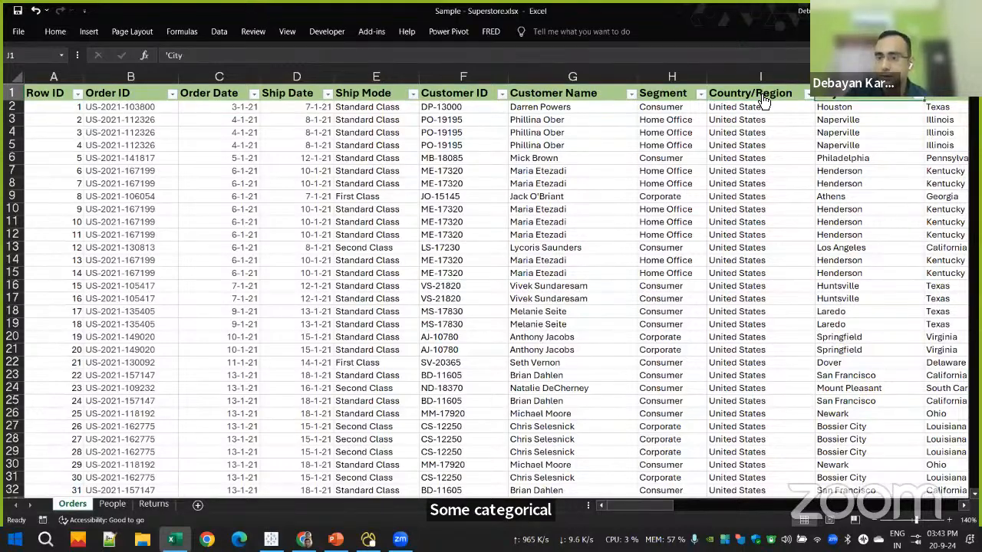
{"action": "key", "text": "Down"}
{"action": "key", "text": "Right"}
{"action": "key", "text": "Right"}
{"action": "key", "text": "Right"}
{"action": "key", "text": "Right"}
{"action": "key", "text": "Right"}
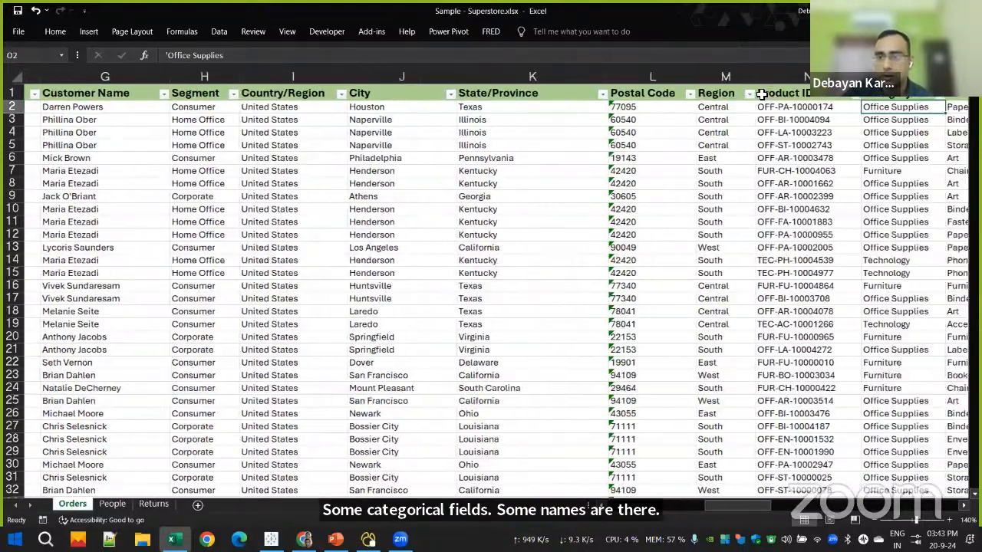
{"action": "key", "text": "Right"}
{"action": "key", "text": "Right"}
{"action": "key", "text": "Right"}
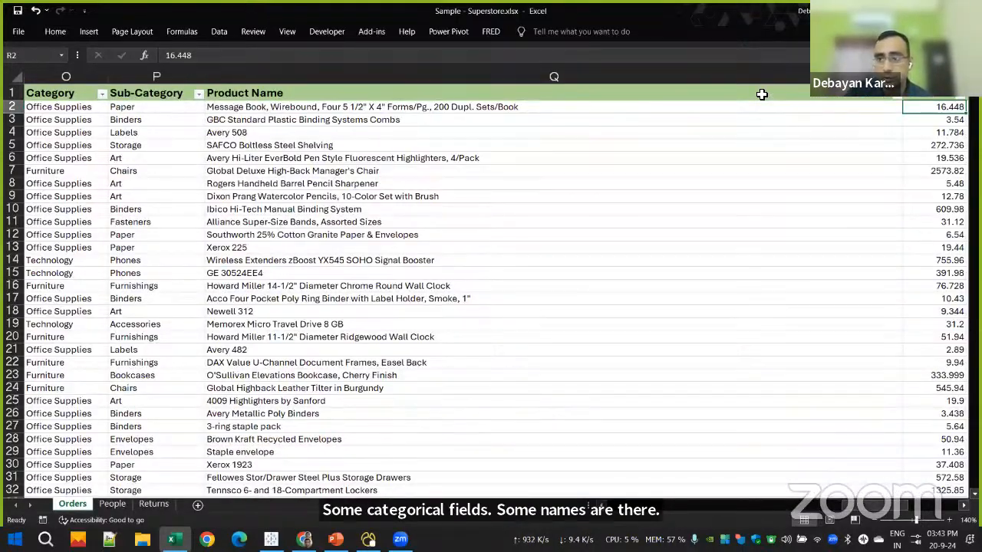
{"action": "key", "text": "Right"}
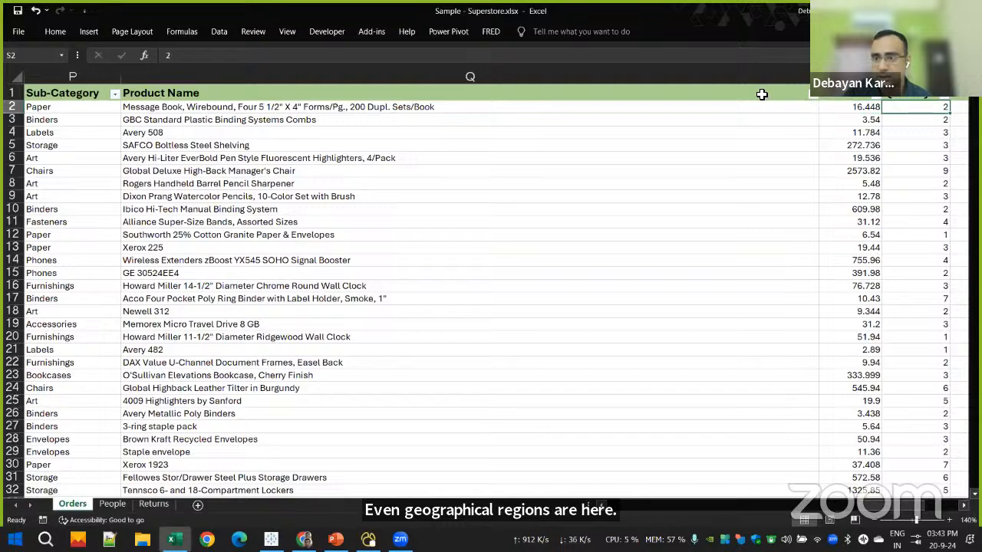
{"action": "key", "text": "Right"}
{"action": "key", "text": "Right"}
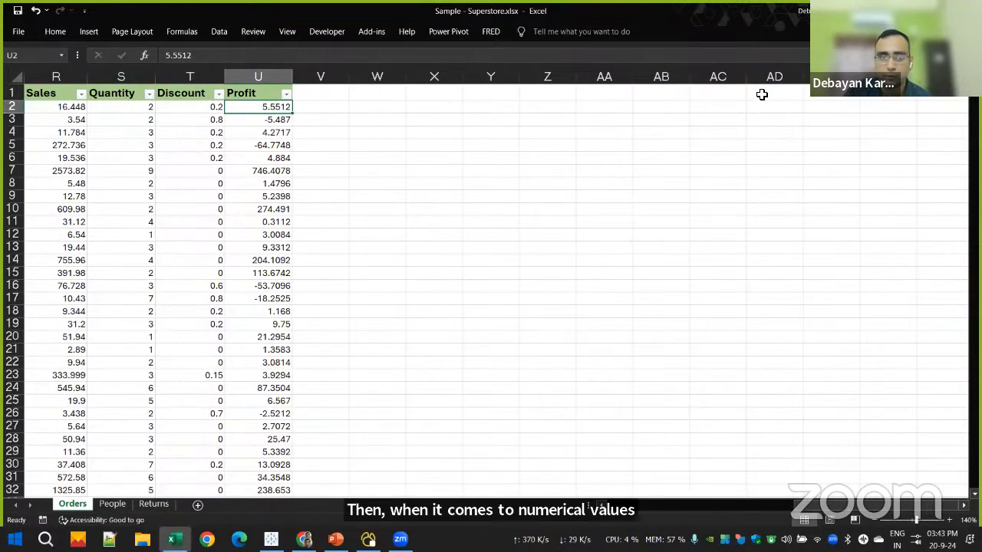
Go back through the Orders fields from Profit to Row ID and look at the Order Date column
{"action": "key", "text": "Left"}
{"action": "key", "text": "Left"}
{"action": "key", "text": "Left"}
{"action": "key", "text": "Left"}
{"action": "key", "text": "Left"}
{"action": "key", "text": "Left"}
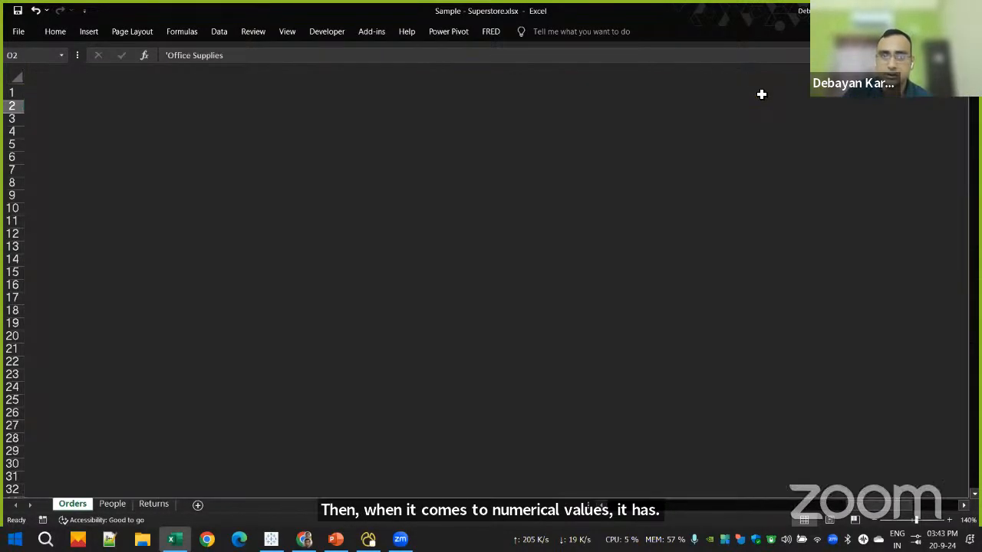
{"action": "key", "text": "Left"}
{"action": "key", "text": "Left"}
{"action": "key", "text": "Left"}
{"action": "key", "text": "Left"}
{"action": "key", "text": "Left"}
{"action": "key", "text": "Left"}
{"action": "key", "text": "Left"}
{"action": "key", "text": "Left"}
{"action": "key", "text": "Left"}
{"action": "key", "text": "Left"}
{"action": "key", "text": "Left"}
{"action": "key", "text": "Left"}
{"action": "key", "text": "Left"}
{"action": "key", "text": "Left"}
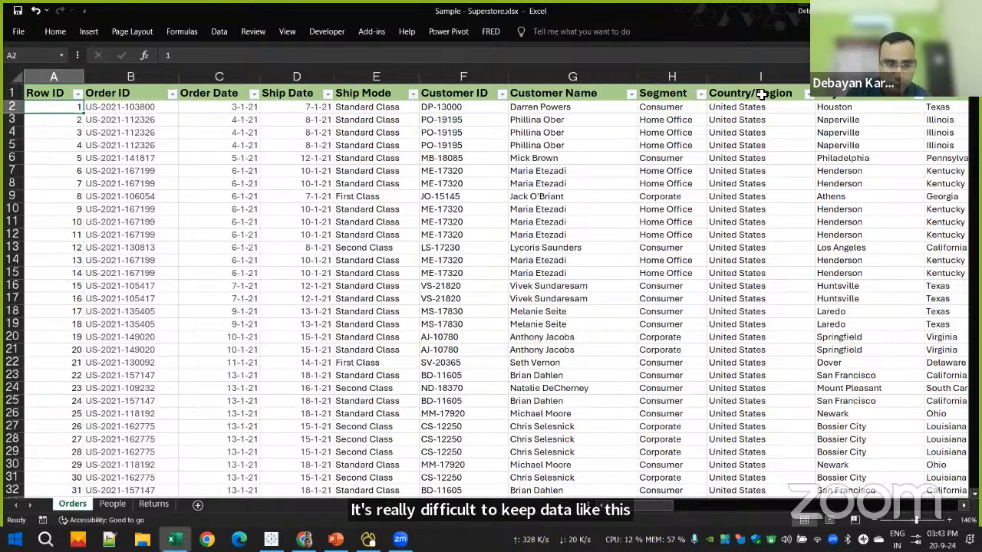
{"action": "left_click", "coordinate": [203, 198]}
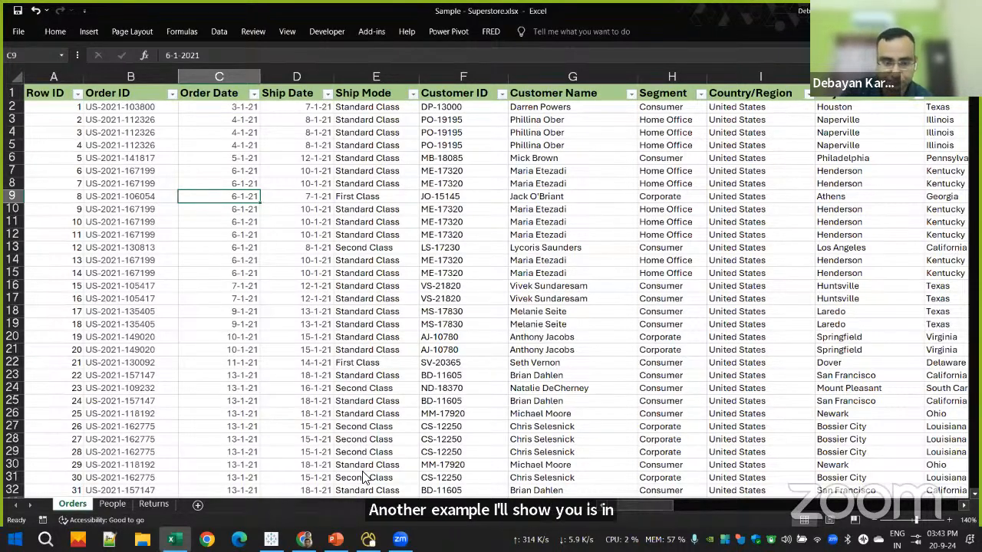
Switch to Navicat and view the Address and Product tables in the SalesLT schema of AdventureWorksLT2019
{"action": "left_click", "coordinate": [368, 539]}
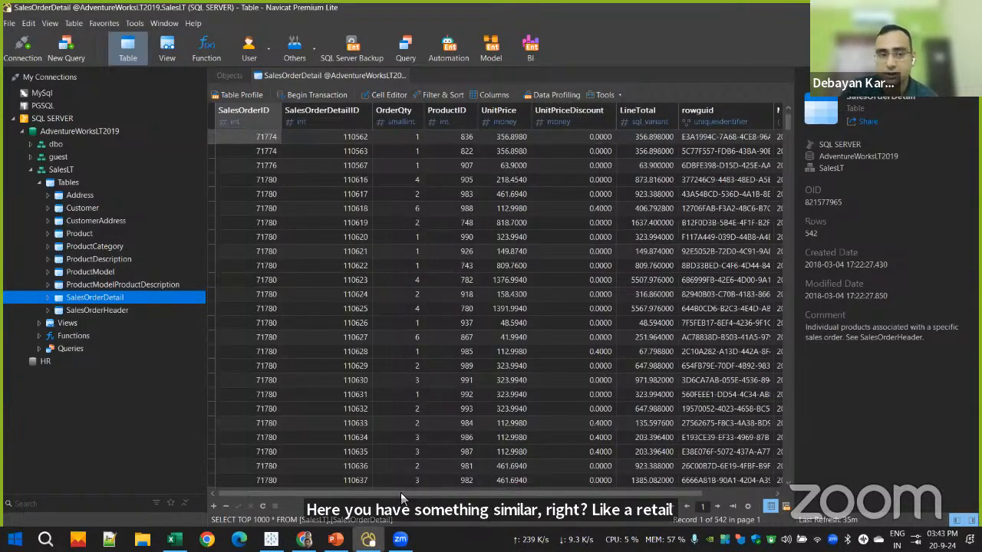
{"action": "left_click", "coordinate": [92, 197]}
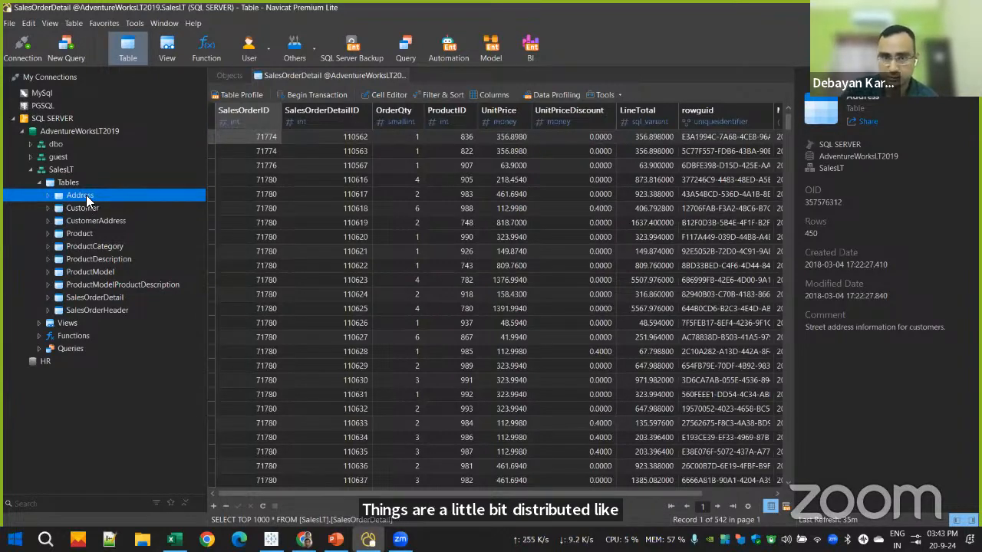
{"action": "double_click", "coordinate": [86, 195]}
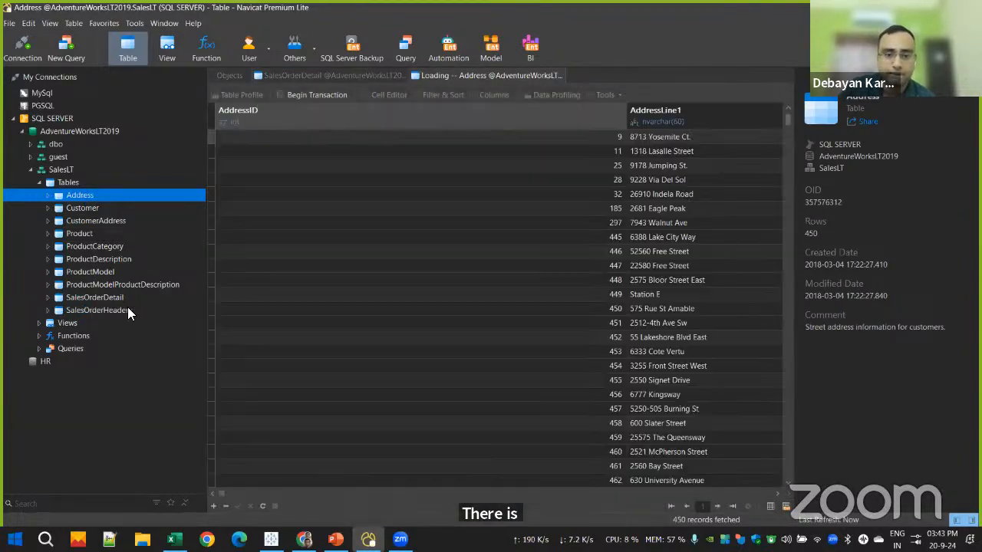
{"action": "left_click", "coordinate": [80, 235]}
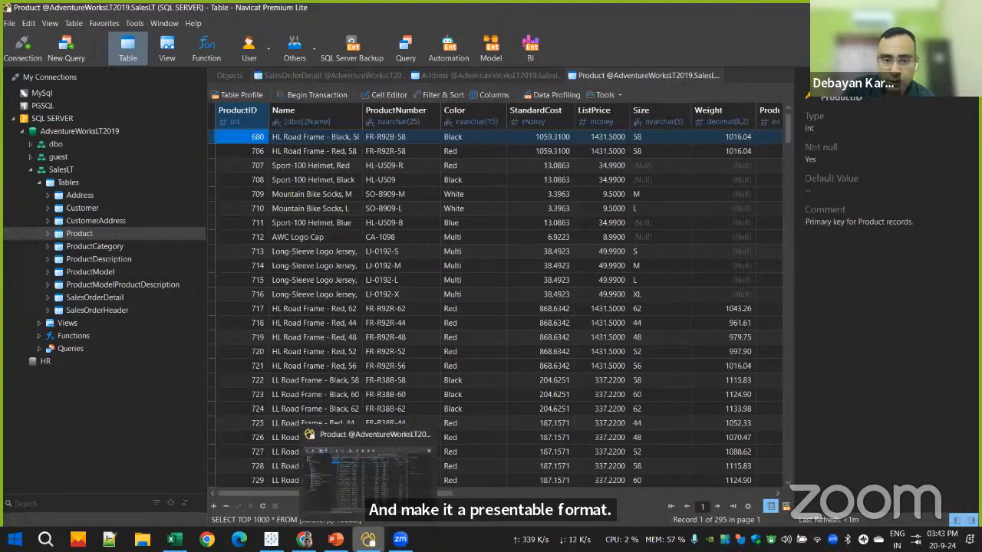
Return to the Superstore workbook in Excel and review the ship mode, customer name and ship date entries
{"action": "left_click", "coordinate": [369, 533]}
{"action": "left_click", "coordinate": [356, 324]}
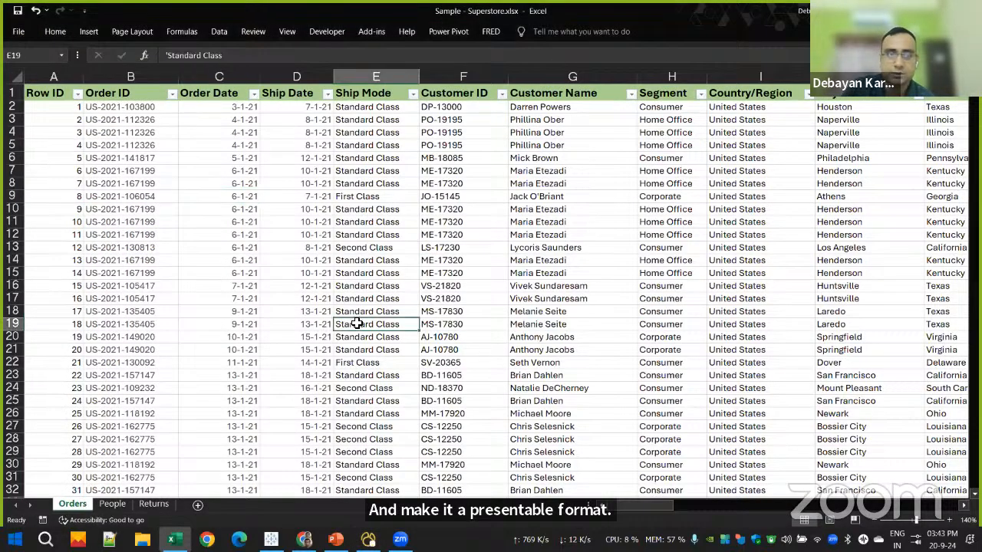
{"action": "left_click", "coordinate": [524, 121]}
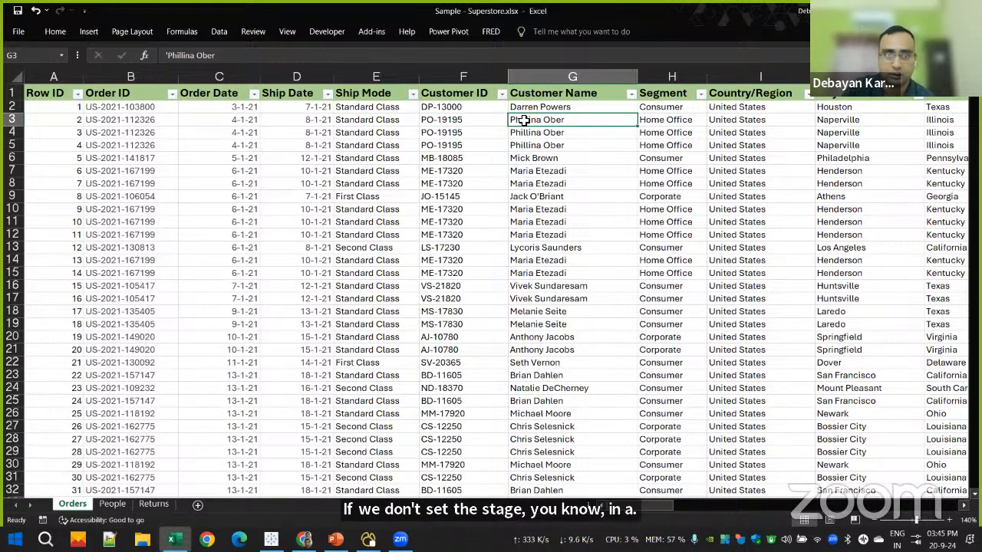
{"action": "left_click", "coordinate": [328, 284]}
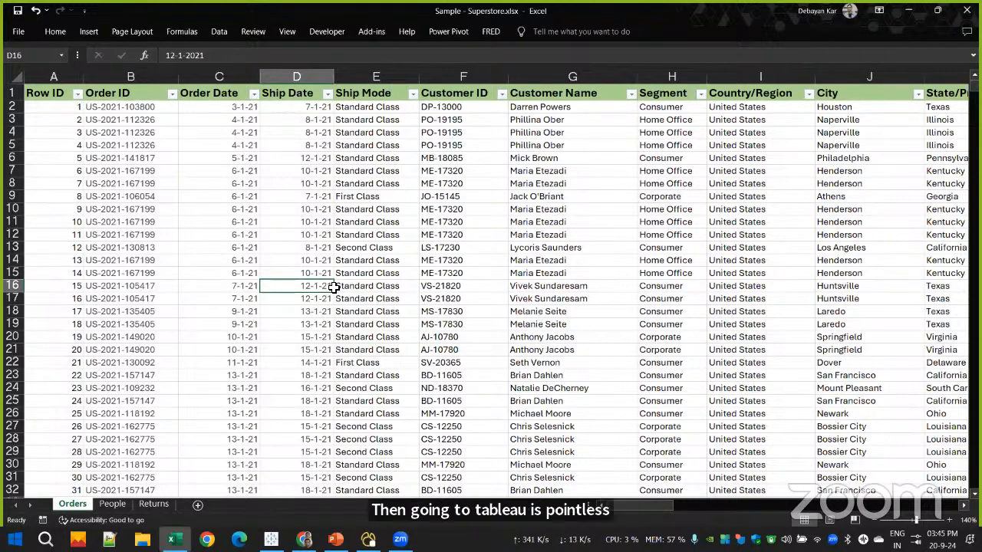
Switch to Tableau and connect to the local Microsoft SQL Server using Windows Authentication
{"action": "left_click", "coordinate": [270, 539]}
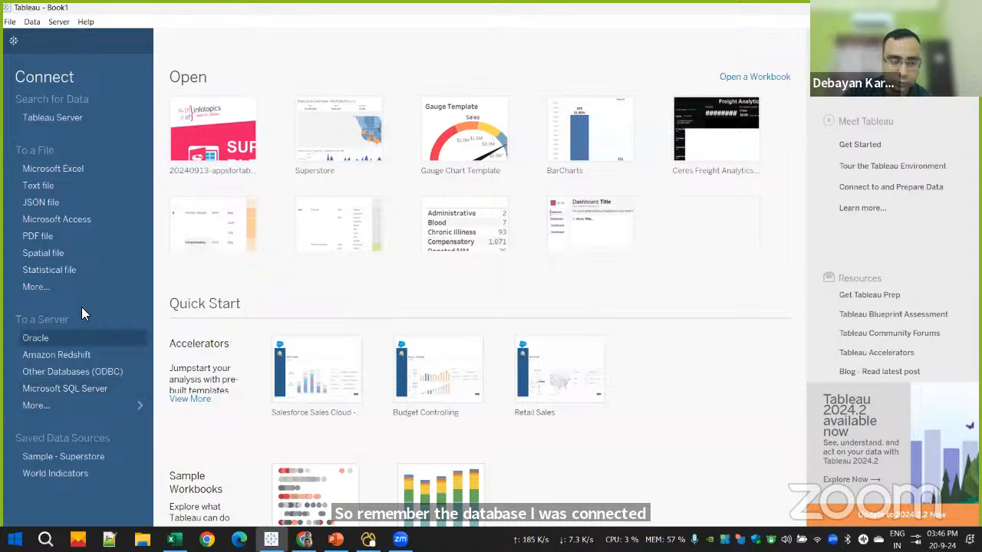
{"action": "left_click", "coordinate": [69, 389]}
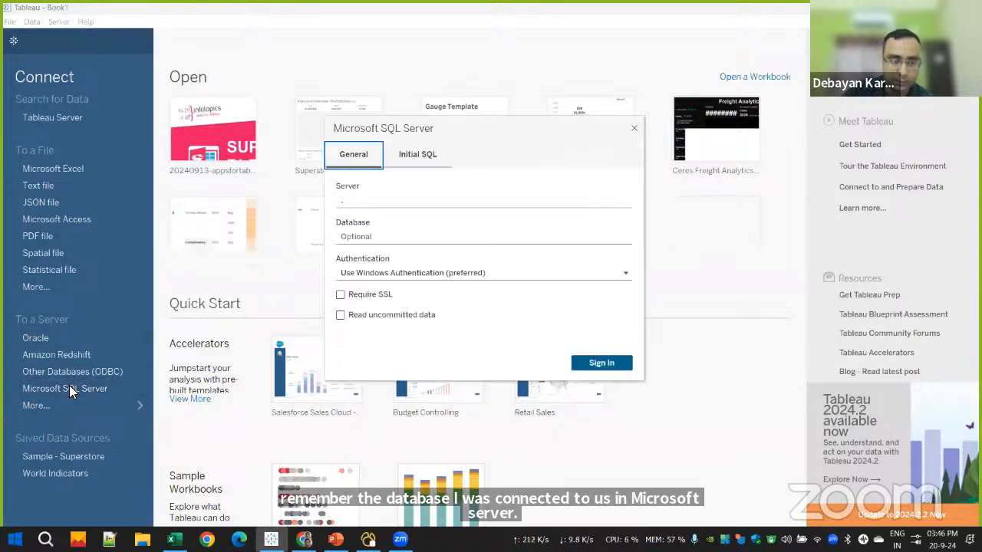
{"action": "left_click", "coordinate": [518, 132]}
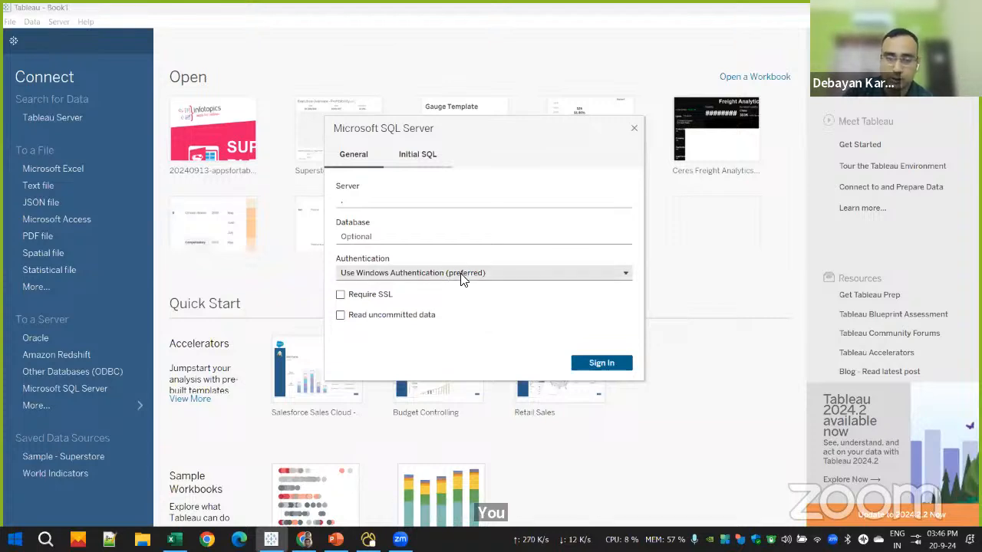
{"action": "left_click", "coordinate": [581, 365]}
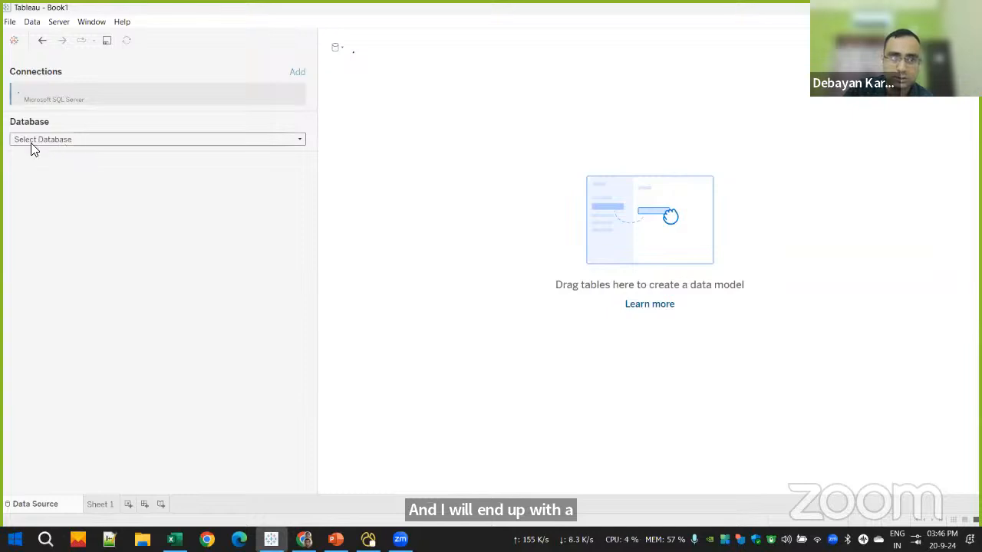
Select the AdventureWorksLT2019 database and add the Product (SalesLT.Product) table to the data model
{"action": "left_click", "coordinate": [68, 140]}
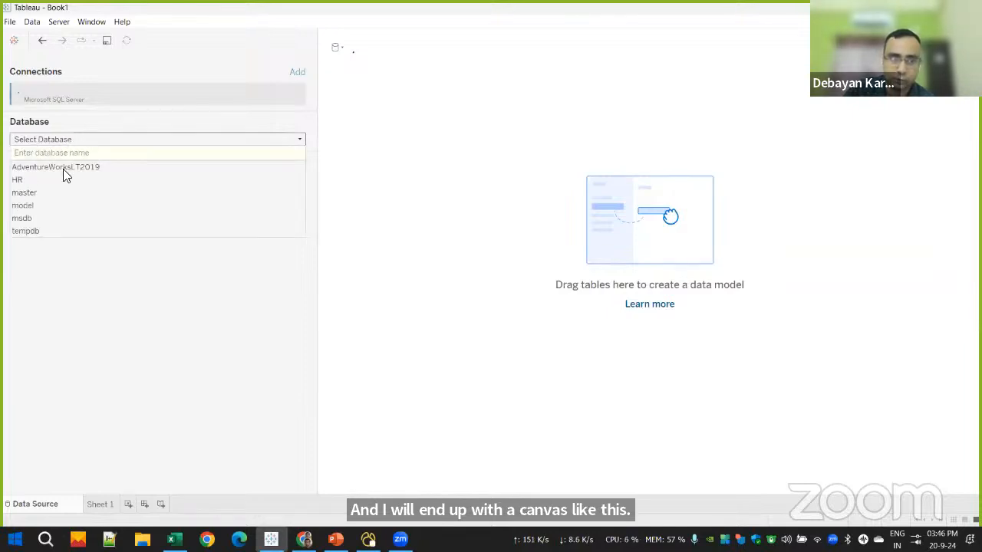
{"action": "left_click", "coordinate": [64, 168]}
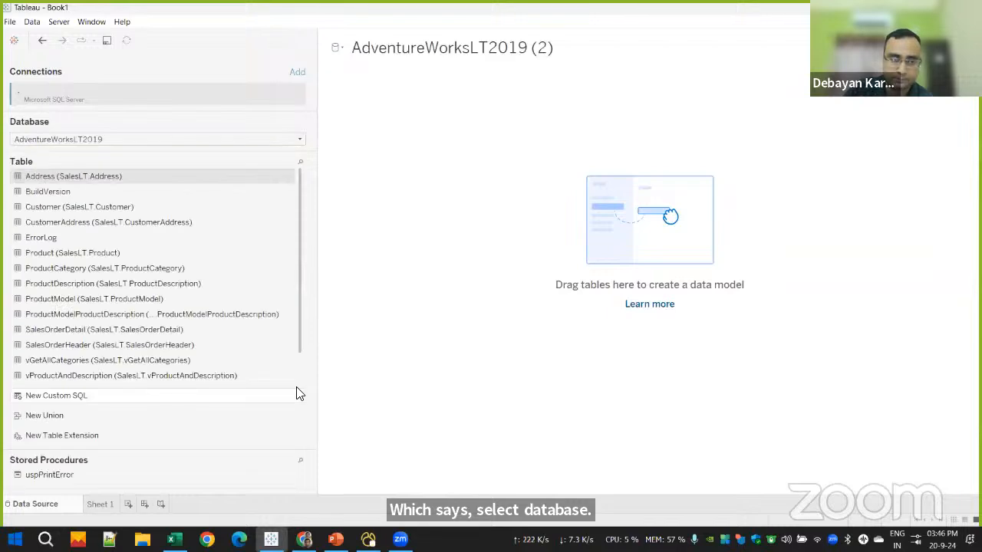
{"action": "scroll", "coordinate": [129, 339], "scroll_direction": "down", "scroll_amount": 1}
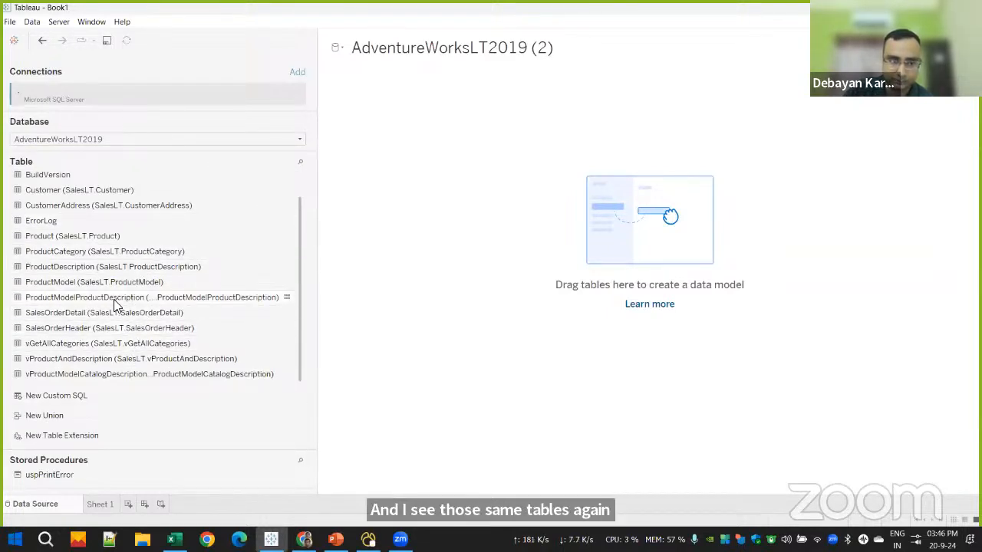
{"action": "left_click", "coordinate": [43, 242]}
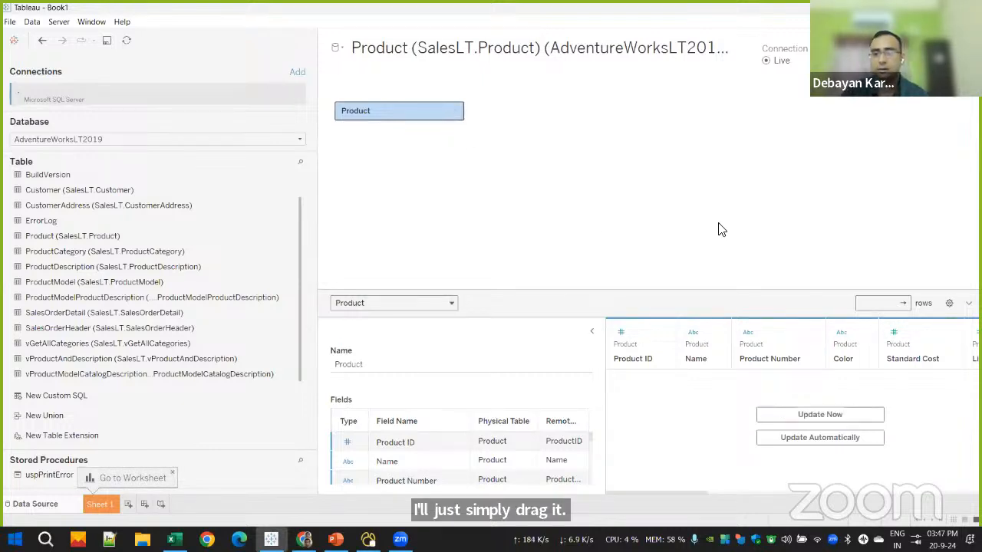
Load the Product table's data preview, enlarge the preview area and review the columns from Product ID through Modified Date
{"action": "left_click", "coordinate": [801, 416]}
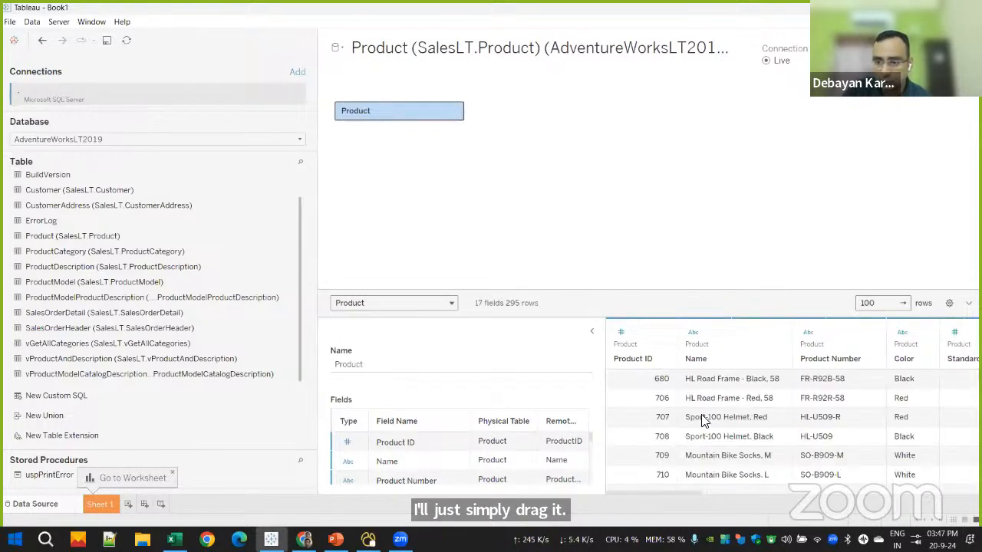
{"action": "left_click", "coordinate": [592, 331]}
{"action": "left_click_drag", "start_coordinate": [661, 289], "coordinate": [661, 138]}
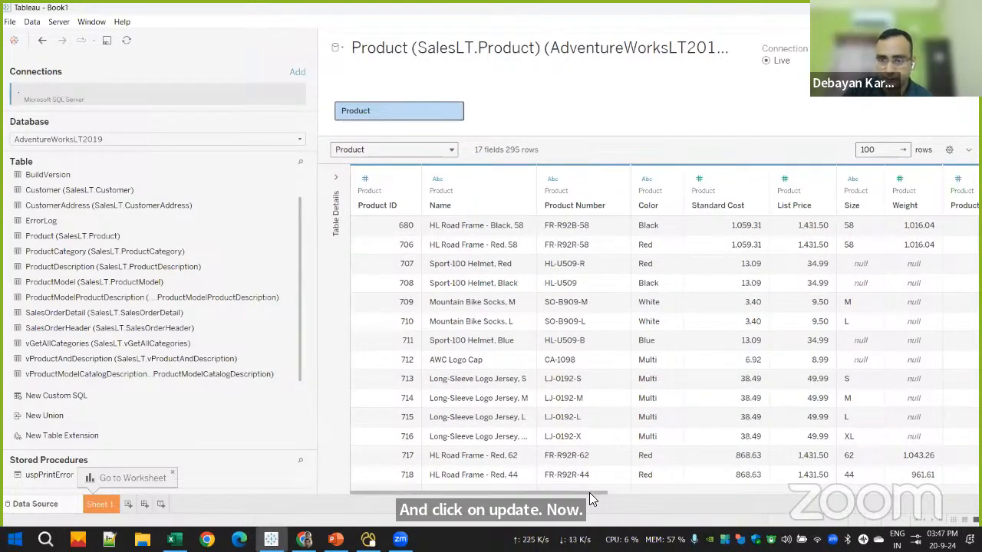
{"action": "scroll", "coordinate": [589, 493], "scroll_direction": "right", "scroll_amount": 2}
{"action": "left_click_drag", "start_coordinate": [654, 505], "coordinate": [974, 505]}
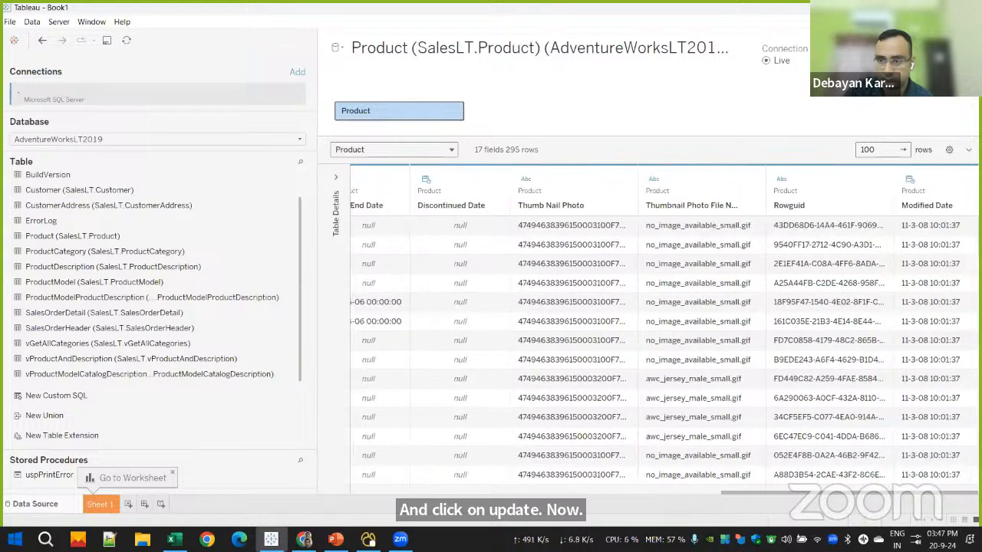
{"action": "left_click_drag", "start_coordinate": [890, 507], "coordinate": [520, 515]}
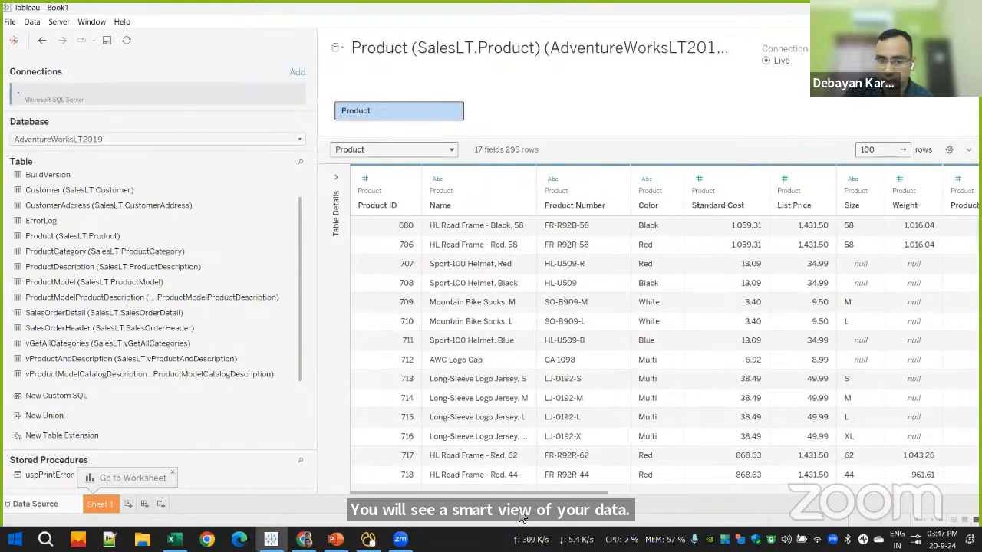
{"action": "left_click_drag", "start_coordinate": [652, 138], "coordinate": [642, 163]}
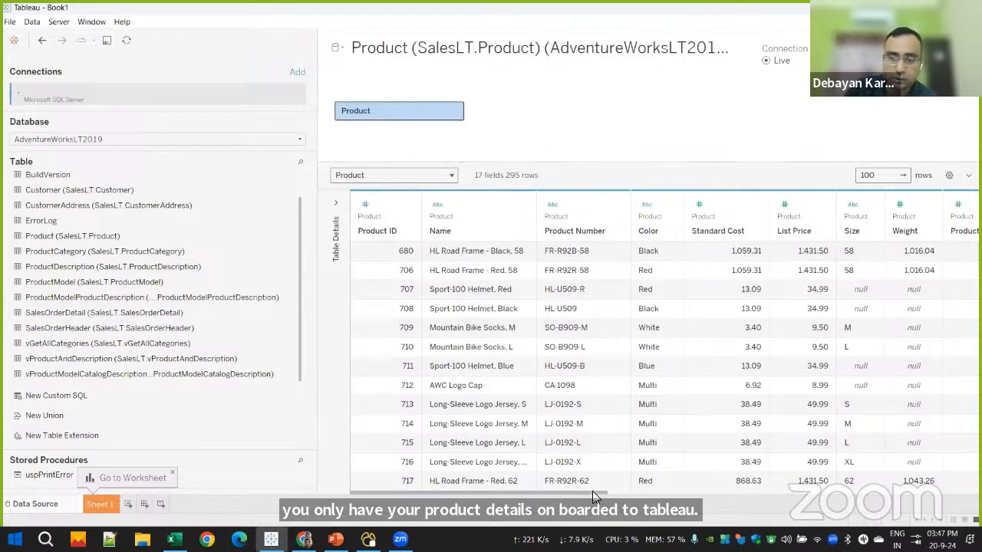
{"action": "mouse_move", "coordinate": [592, 494]}
{"action": "left_mouse_down"}
{"action": "mouse_move", "coordinate": [967, 520]}
{"action": "mouse_move", "coordinate": [596, 506]}
{"action": "left_mouse_up"}
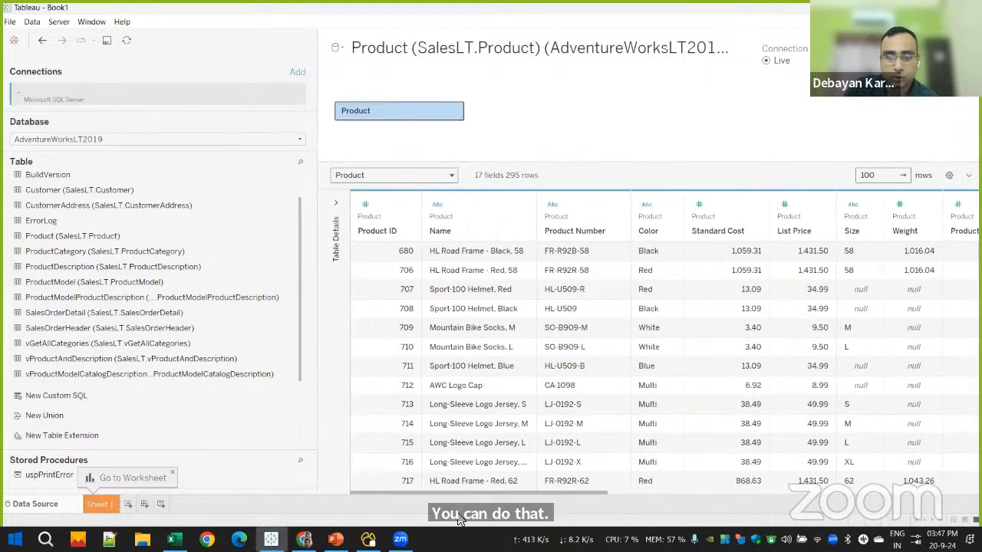
Add the ProductCategory (SalesLT.ProductCategory) table to the model beside Product and open the alert on their relationship
{"action": "left_click_drag", "start_coordinate": [592, 167], "coordinate": [600, 239]}
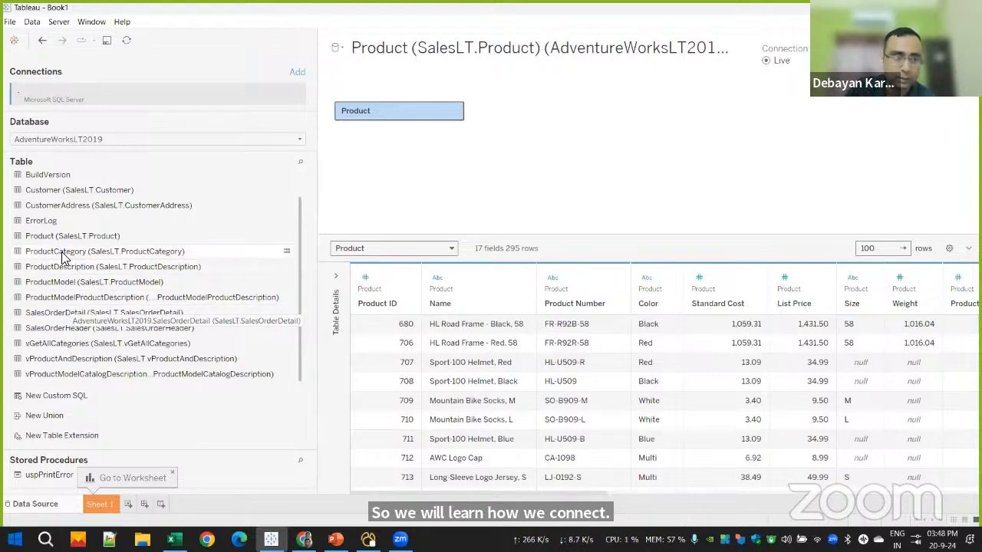
{"action": "left_click_drag", "start_coordinate": [115, 253], "coordinate": [597, 189]}
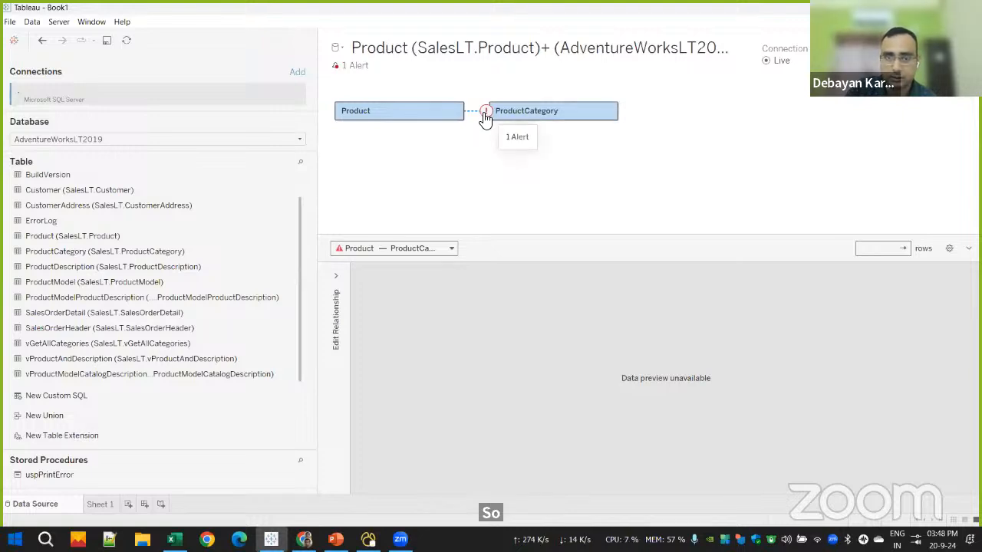
{"action": "mouse_move", "coordinate": [473, 114]}
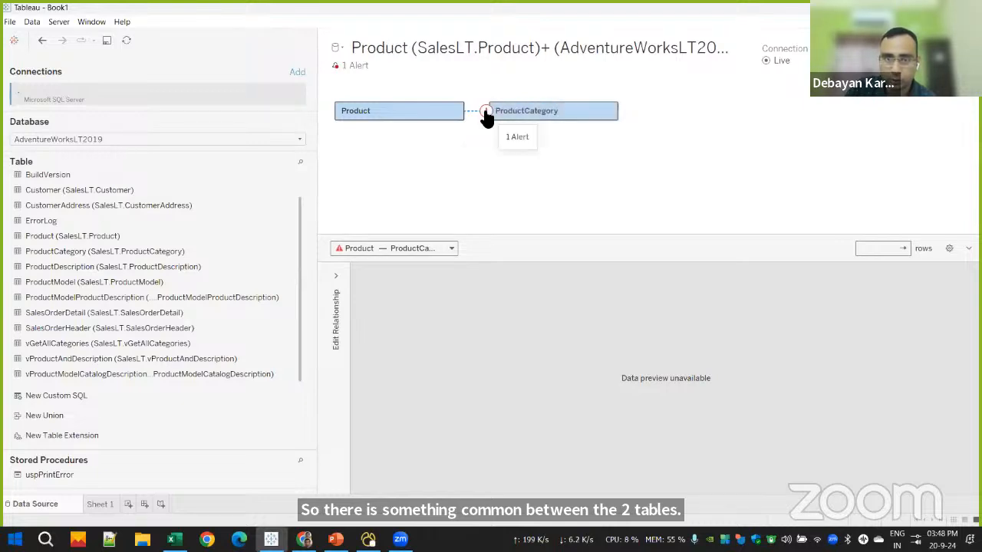
{"action": "left_click", "coordinate": [485, 112]}
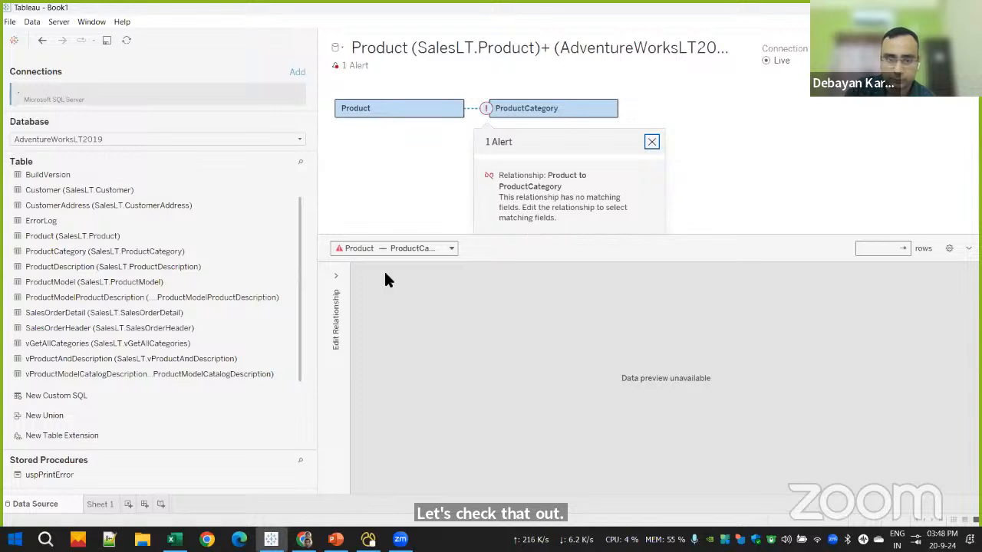
Define the relationship by matching Product's Product Category ID to ProductCategoryID in ProductCategory with the = operator
{"action": "left_click", "coordinate": [336, 276]}
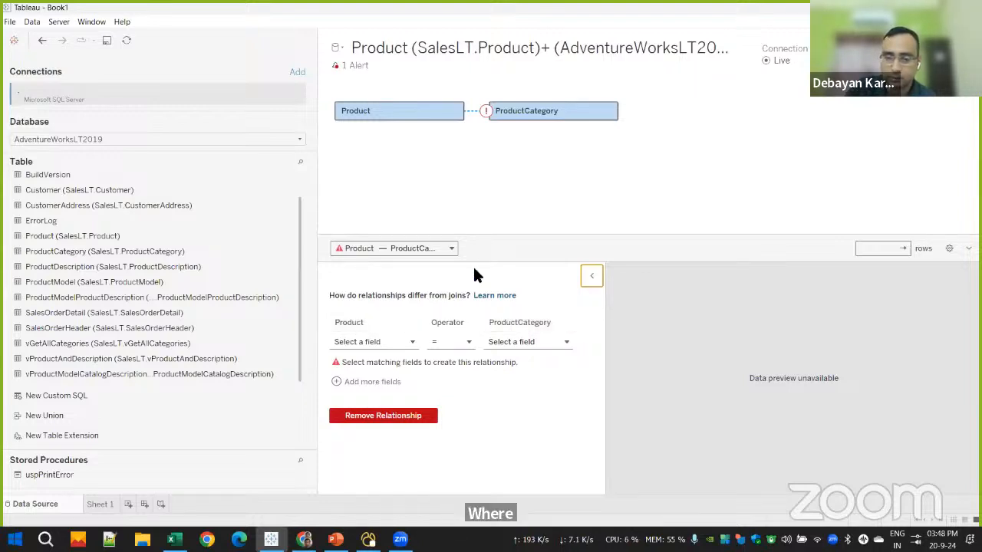
{"action": "left_click", "coordinate": [392, 341]}
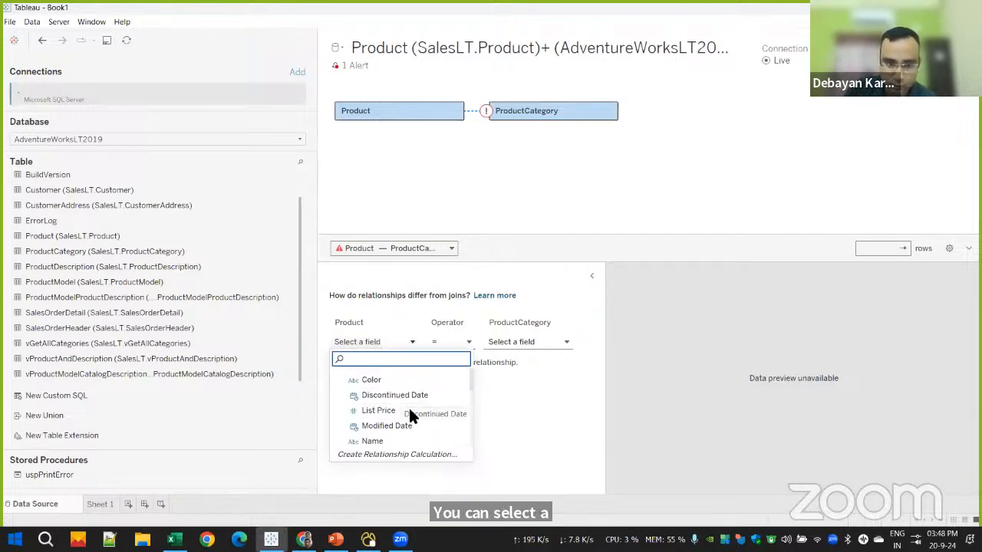
{"action": "scroll", "coordinate": [409, 410], "scroll_direction": "down", "scroll_amount": 1}
{"action": "scroll", "coordinate": [408, 414], "scroll_direction": "down", "scroll_amount": 1}
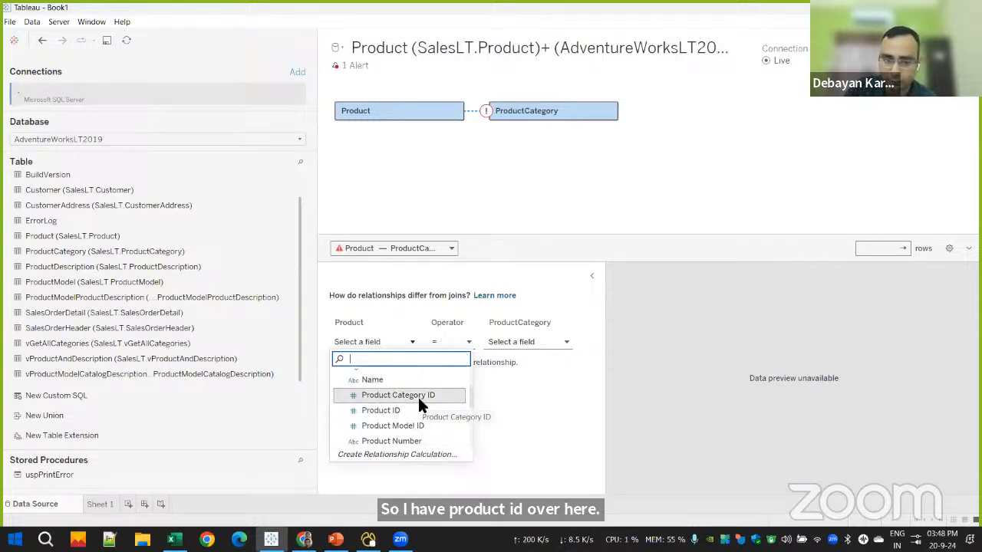
{"action": "left_click", "coordinate": [543, 342]}
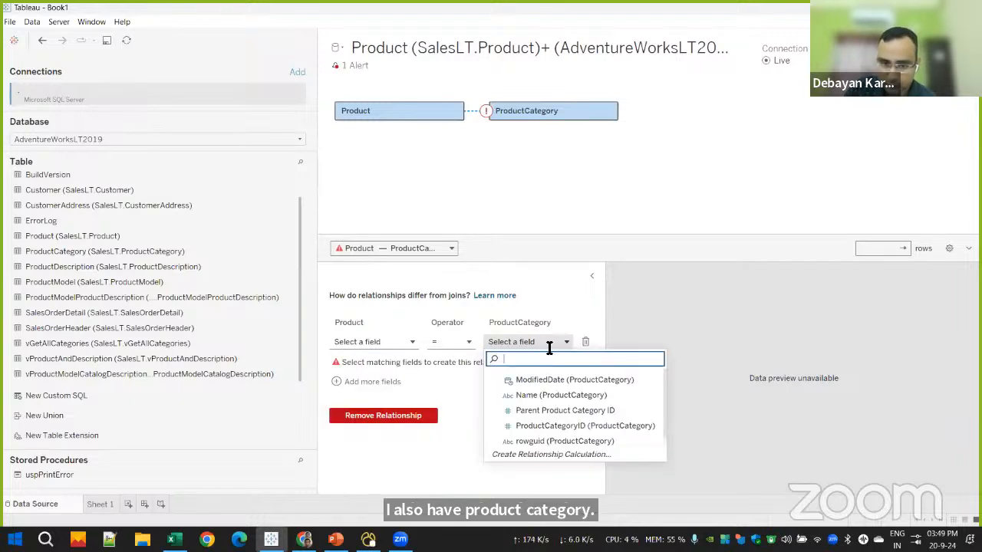
{"action": "scroll", "coordinate": [606, 400], "scroll_direction": "down", "scroll_amount": 1}
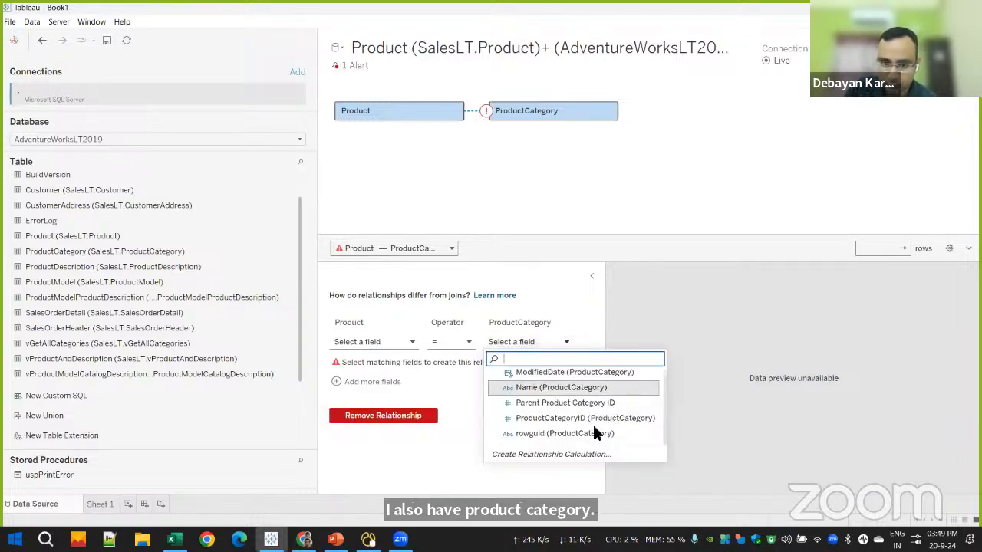
{"action": "left_click", "coordinate": [551, 418]}
{"action": "left_click", "coordinate": [405, 340]}
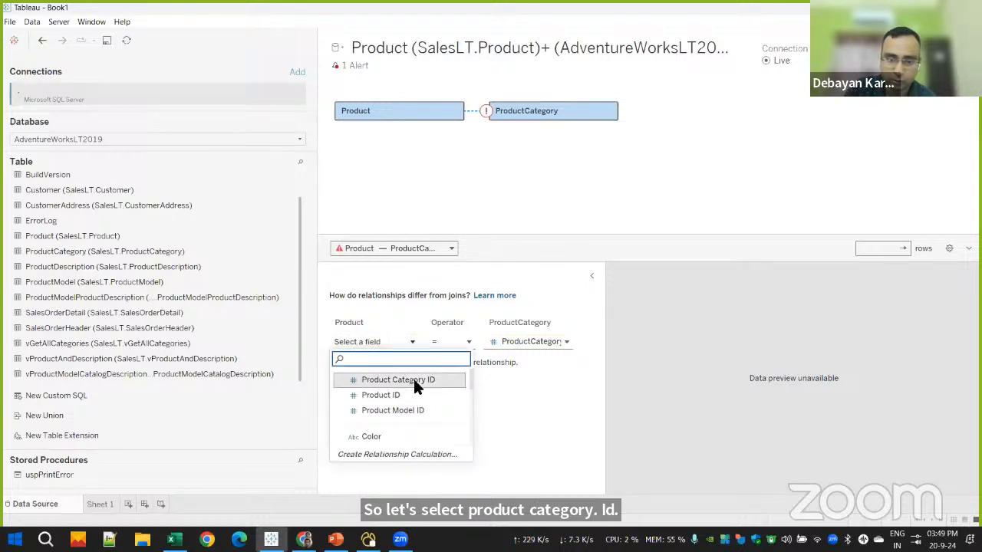
{"action": "left_click", "coordinate": [413, 379]}
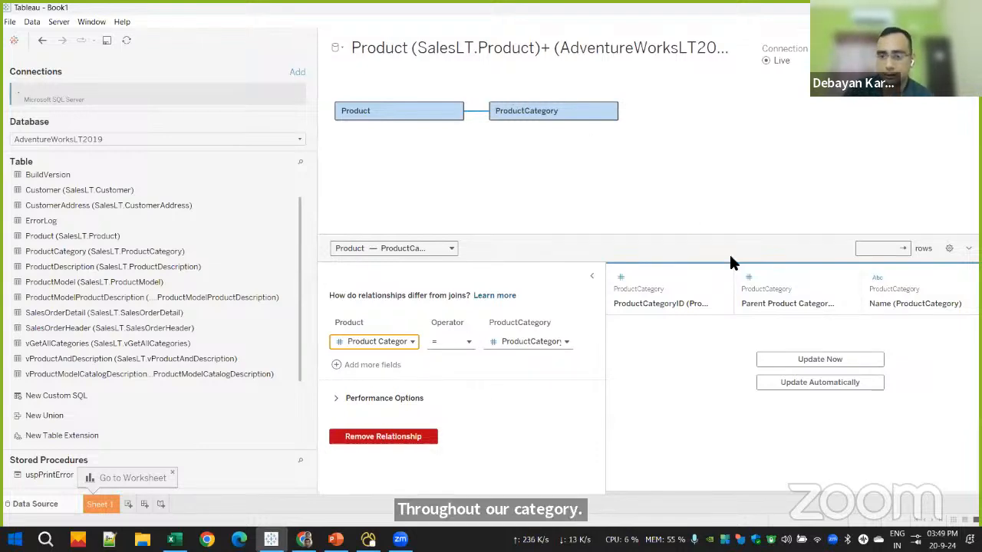
Load the related tables' data preview and make room for it by collapsing the relationship editor and narrowing the connections area
{"action": "left_click", "coordinate": [773, 360]}
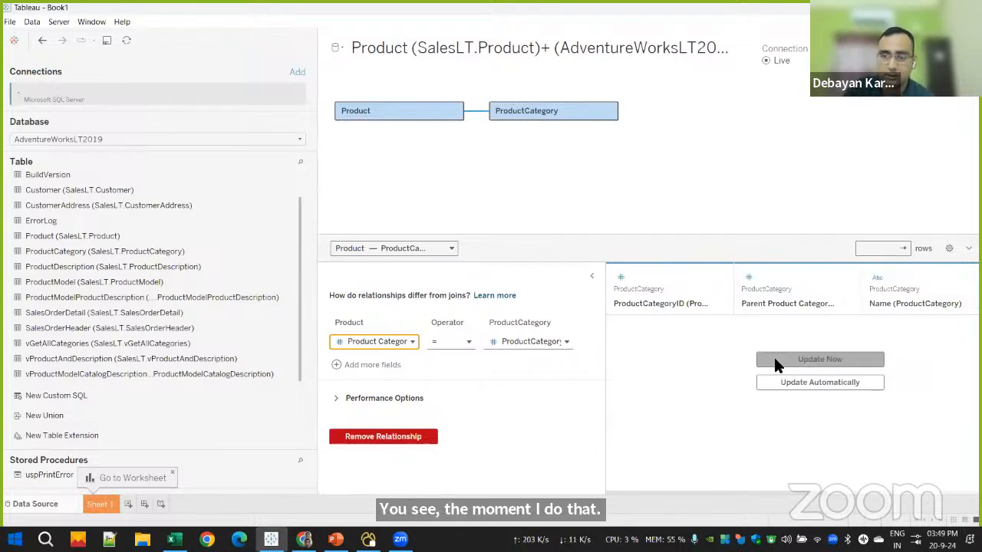
{"action": "left_click", "coordinate": [591, 275]}
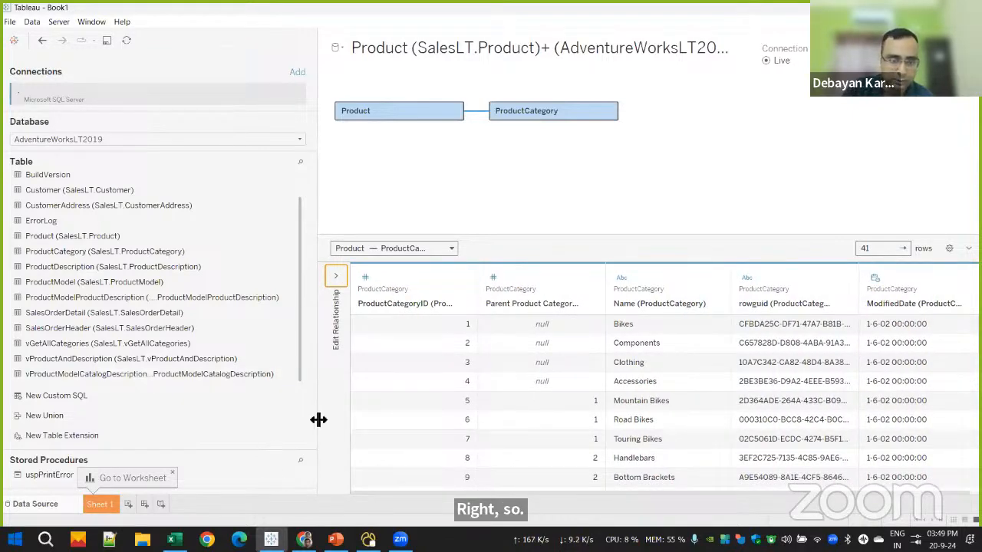
{"action": "left_click_drag", "start_coordinate": [318, 419], "coordinate": [165, 405]}
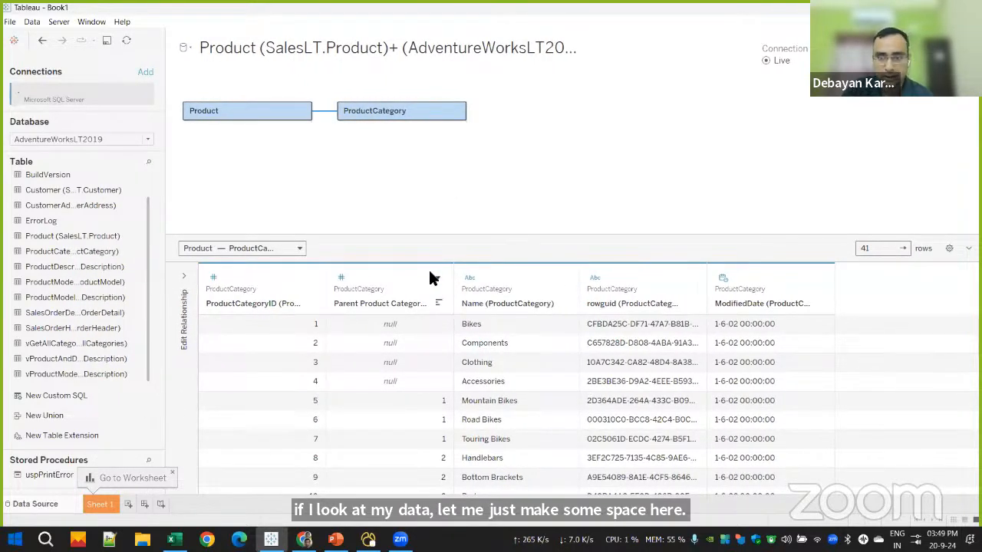
Compare the Product and ProductCategory previews, widening the ProductCategoryID and Parent Product Category ID columns and selecting the ProductCategoryID column
{"action": "left_click", "coordinate": [268, 112]}
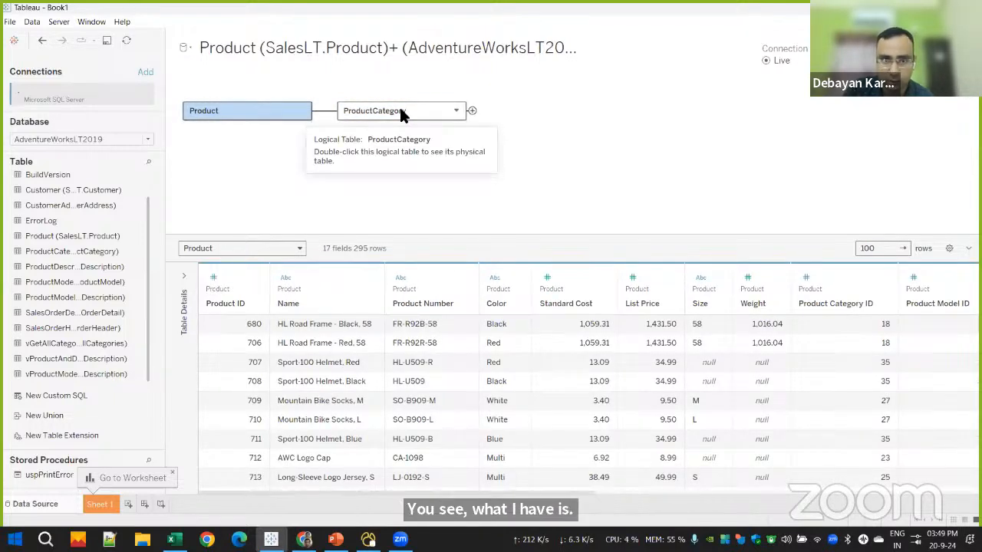
{"action": "left_click", "coordinate": [399, 112]}
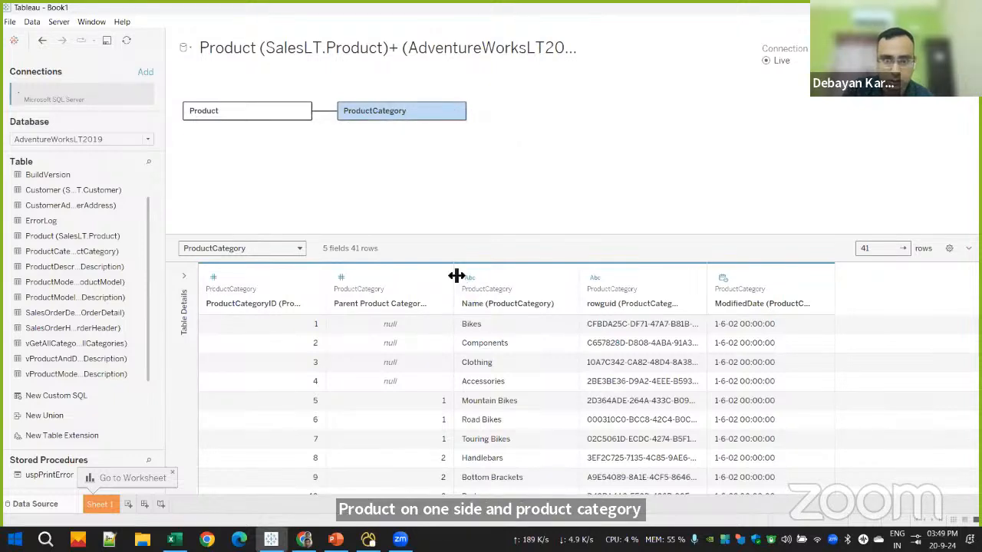
{"action": "left_click_drag", "start_coordinate": [455, 273], "coordinate": [585, 285]}
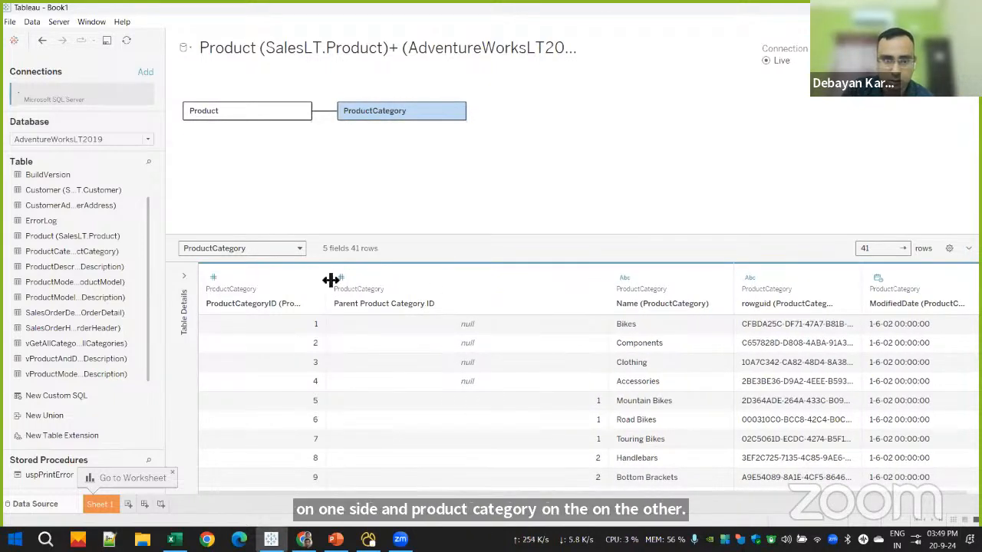
{"action": "left_click_drag", "start_coordinate": [333, 280], "coordinate": [459, 289]}
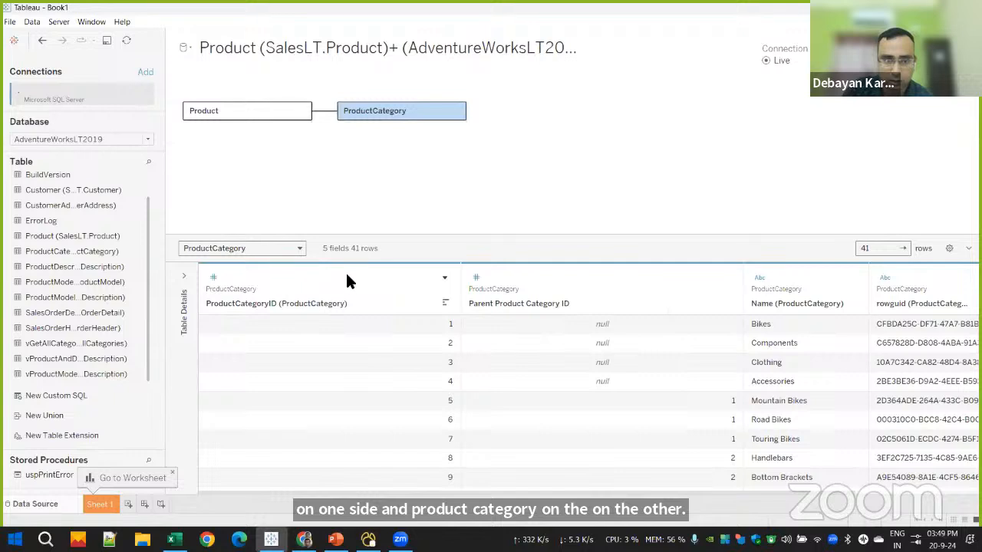
{"action": "left_click", "coordinate": [347, 279]}
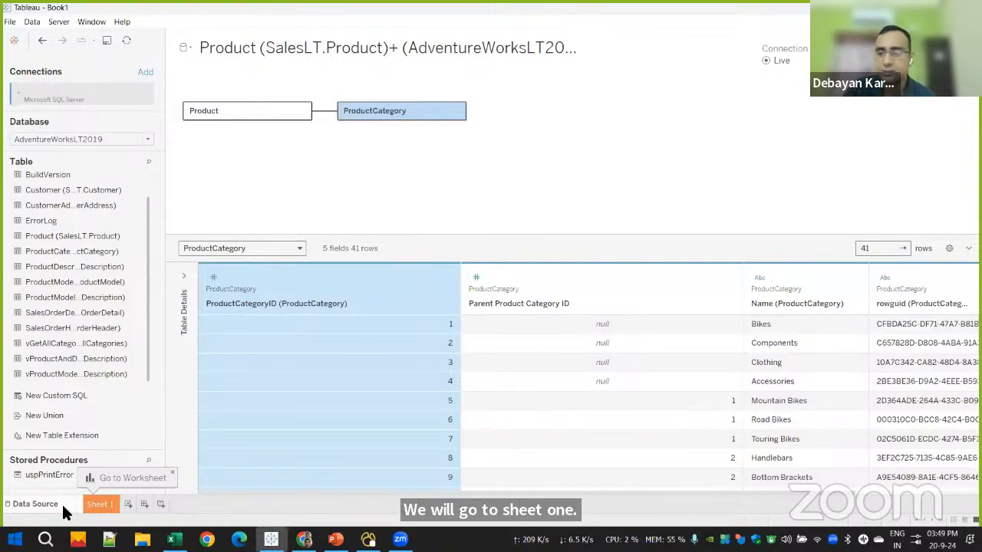
View the Superstore workbook's sheets in Excel, return to Tableau and open Sheet 1 with its field list widened
{"action": "key", "text": "alt+Tab"}
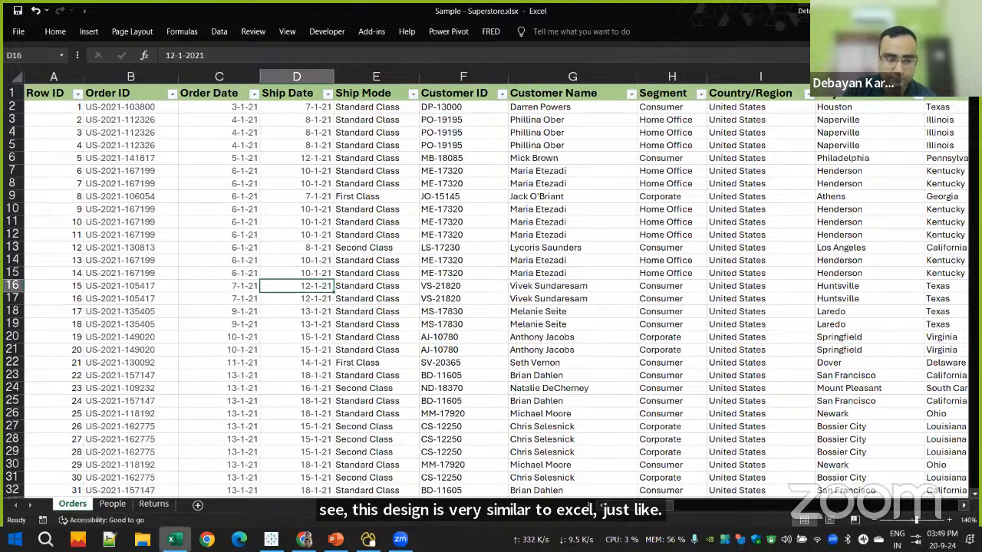
{"action": "left_click", "coordinate": [174, 540]}
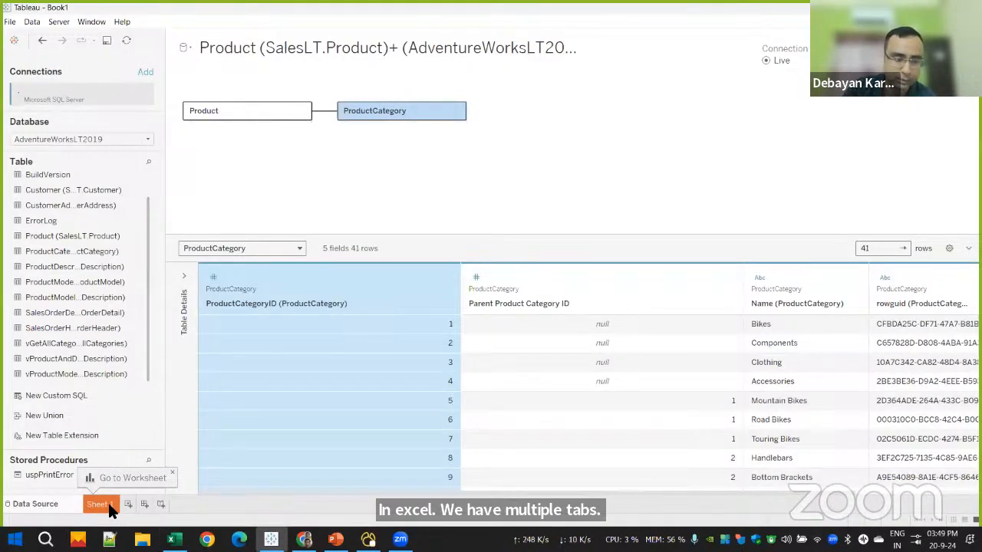
{"action": "left_click", "coordinate": [100, 504]}
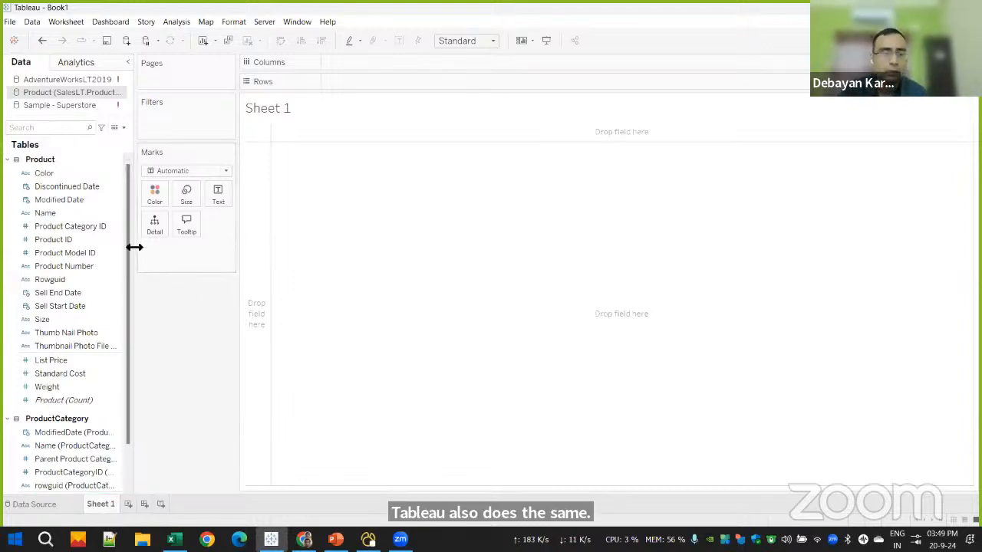
{"action": "left_click_drag", "start_coordinate": [136, 245], "coordinate": [202, 255]}
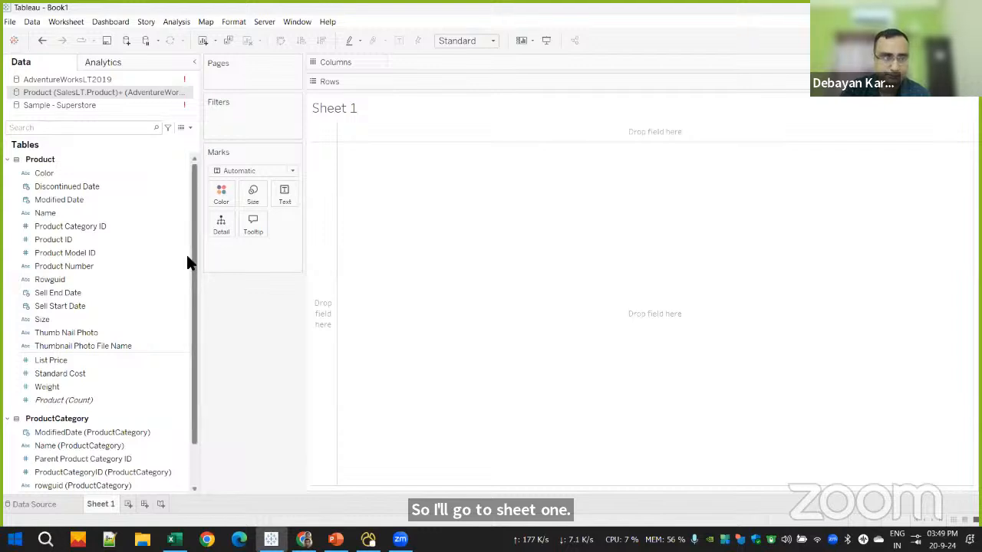
{"action": "left_click_drag", "start_coordinate": [199, 155], "coordinate": [238, 136]}
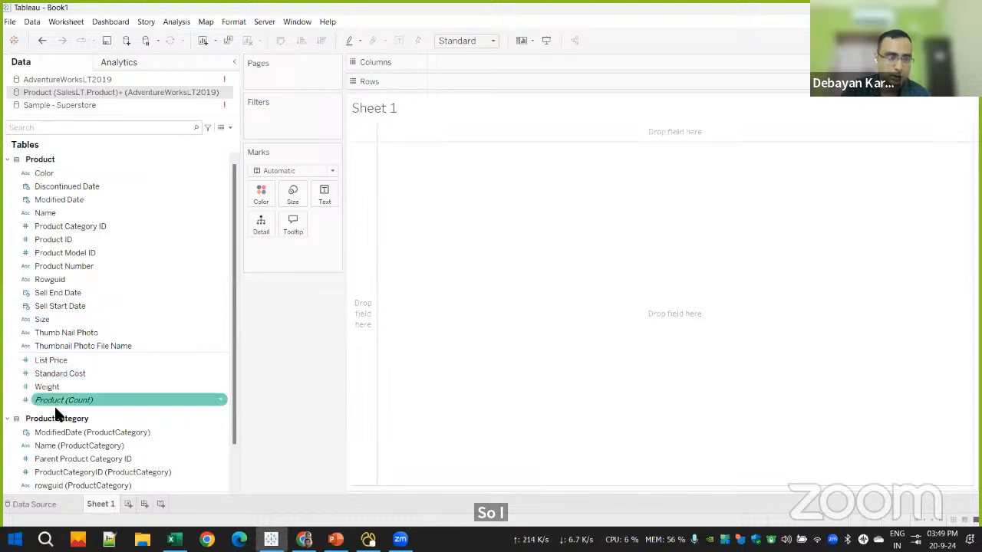
Review the fields listed under the Product and ProductCategory tables and select Product's Color field
{"action": "scroll", "coordinate": [74, 399], "scroll_direction": "down", "scroll_amount": 3}
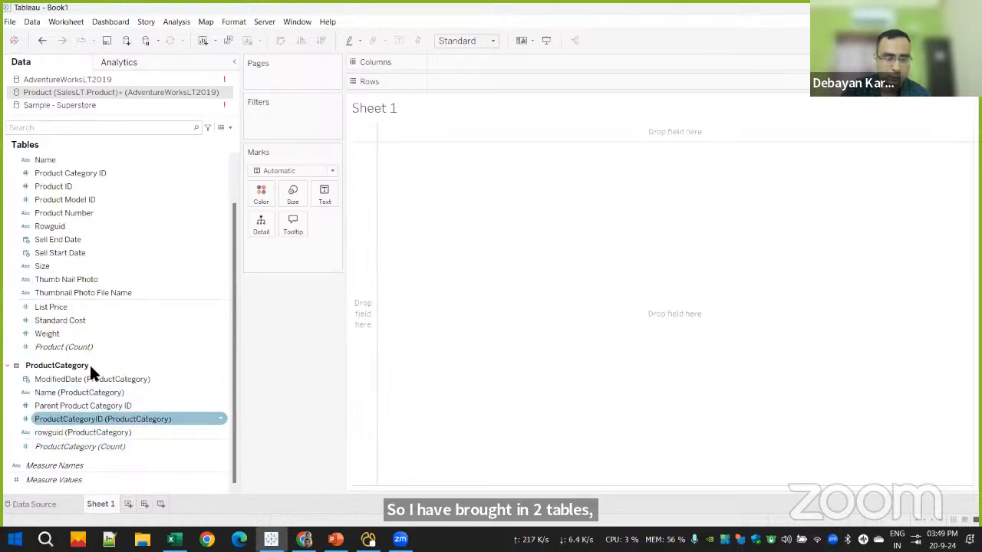
{"action": "scroll", "coordinate": [109, 344], "scroll_direction": "up", "scroll_amount": 3}
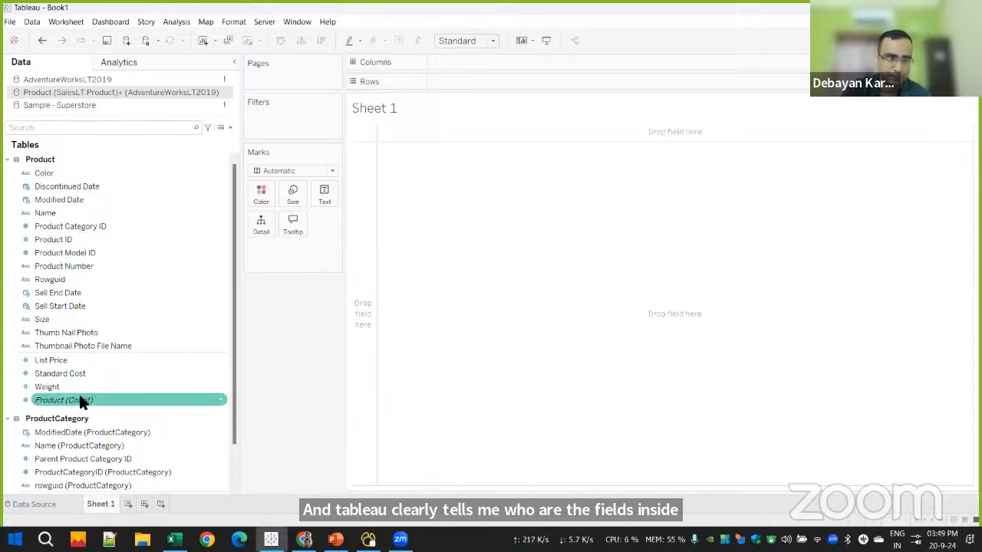
{"action": "scroll", "coordinate": [102, 383], "scroll_direction": "down", "scroll_amount": 2}
{"action": "scroll", "coordinate": [102, 396], "scroll_direction": "down", "scroll_amount": 1}
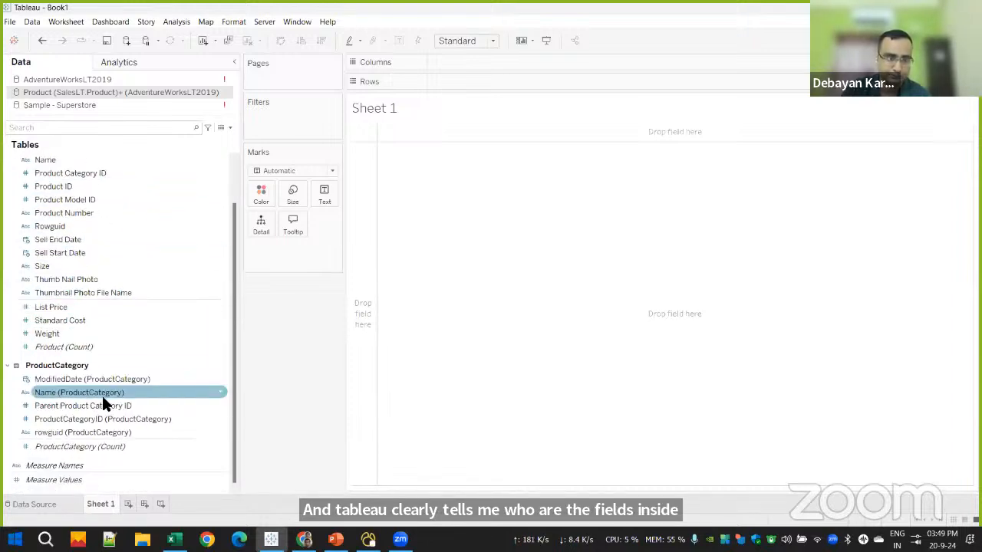
{"action": "scroll", "coordinate": [102, 395], "scroll_direction": "up", "scroll_amount": 3}
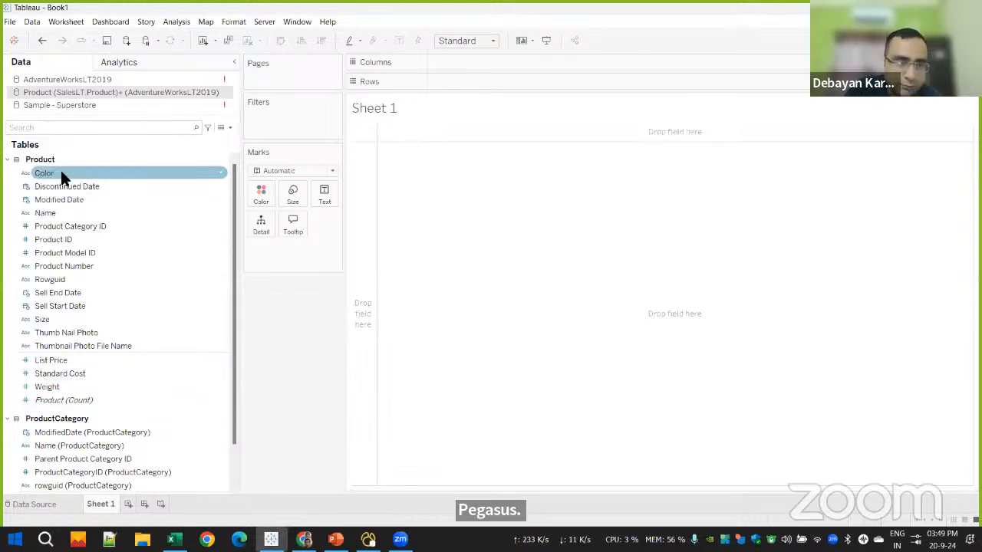
{"action": "left_click", "coordinate": [61, 171]}
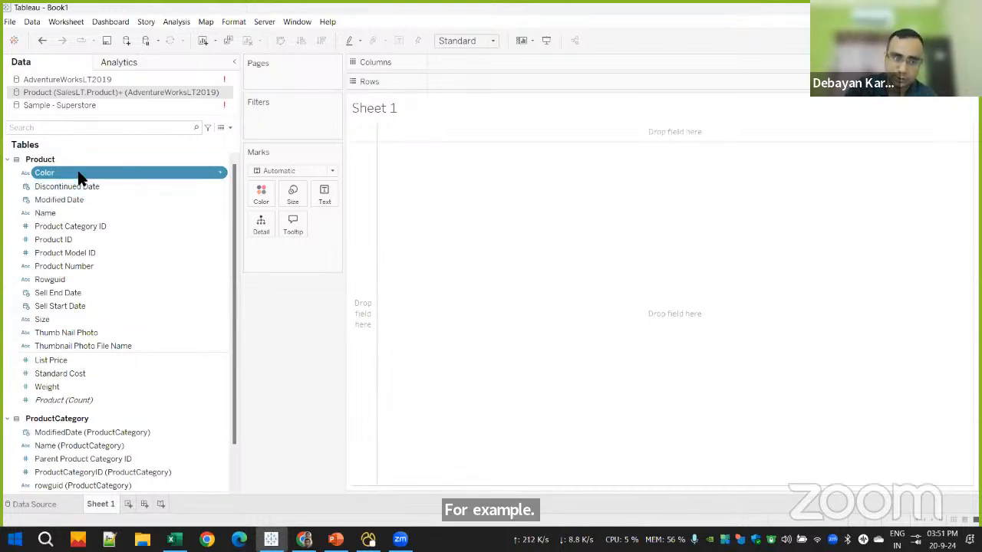
Select Product's List Price field and review the measures and generated fields listed for both tables
{"action": "left_click", "coordinate": [66, 359]}
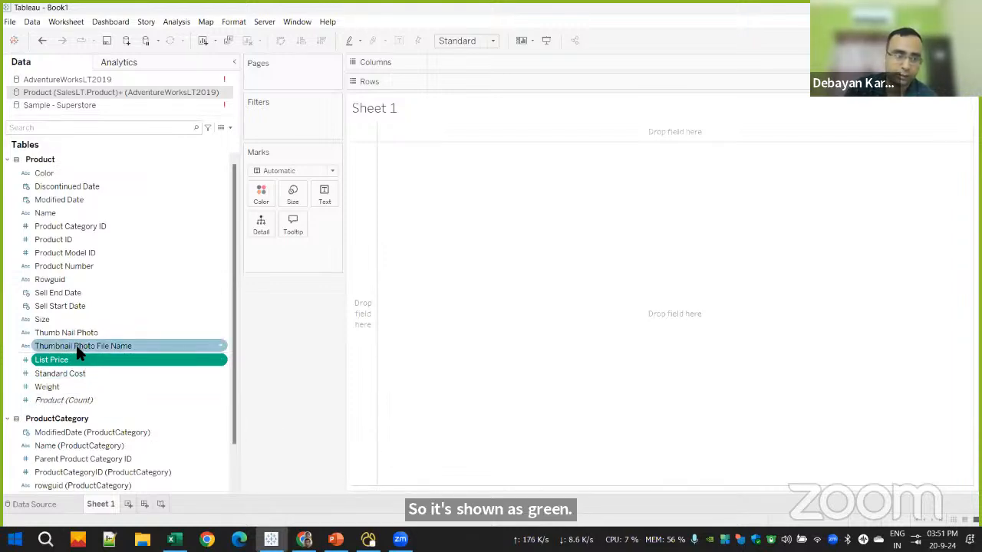
{"action": "scroll", "coordinate": [77, 349], "scroll_direction": "down", "scroll_amount": 2}
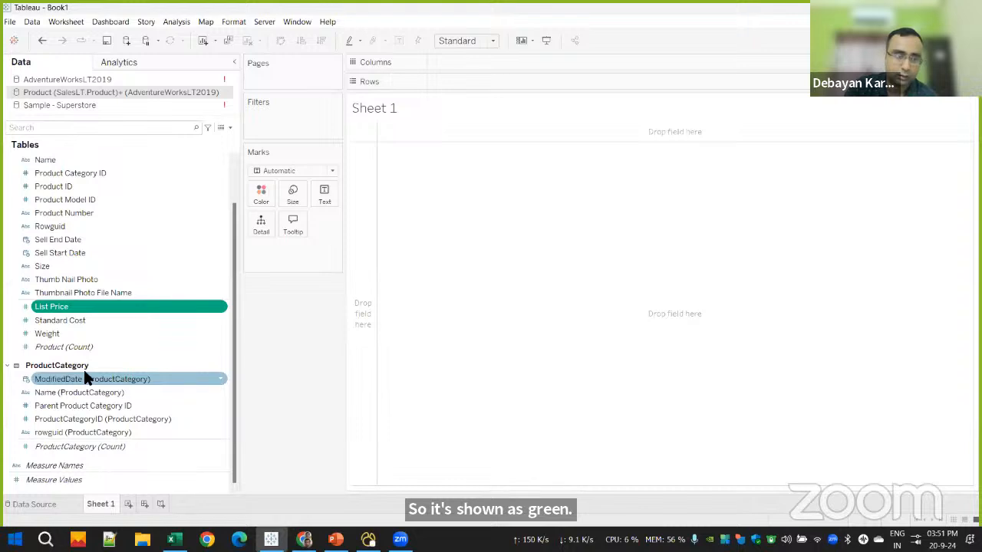
{"action": "scroll", "coordinate": [82, 368], "scroll_direction": "up", "scroll_amount": 2}
{"action": "scroll", "coordinate": [115, 368], "scroll_direction": "down", "scroll_amount": 2}
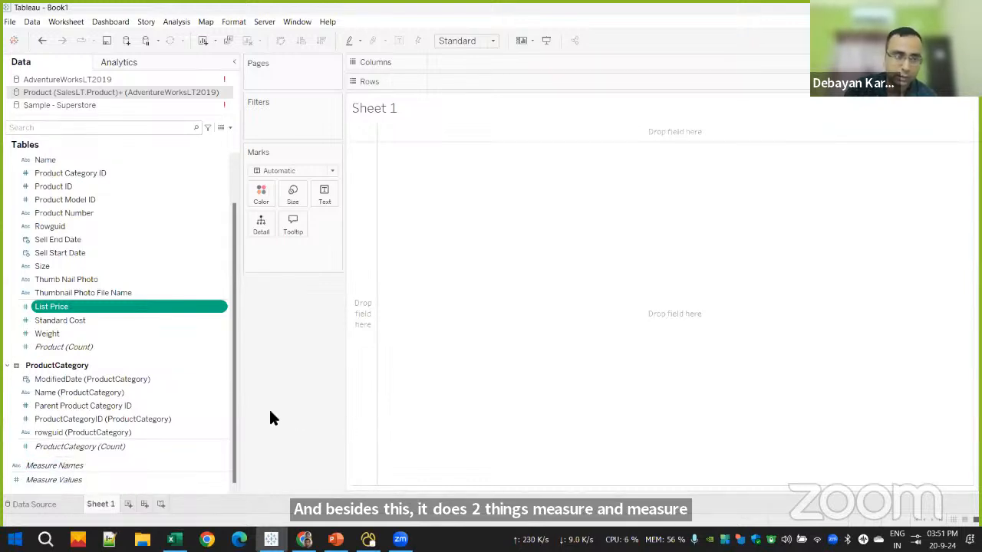
{"action": "scroll", "coordinate": [147, 363], "scroll_direction": "up", "scroll_amount": 2}
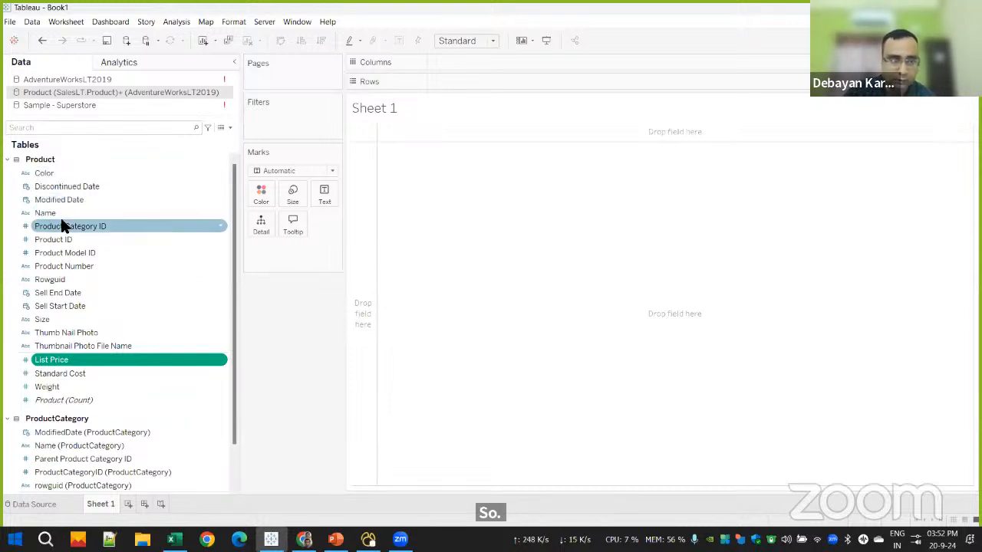
Build a bar chart with Product's Color field on Rows and Product (Count) on Columns
{"action": "left_click", "coordinate": [54, 174]}
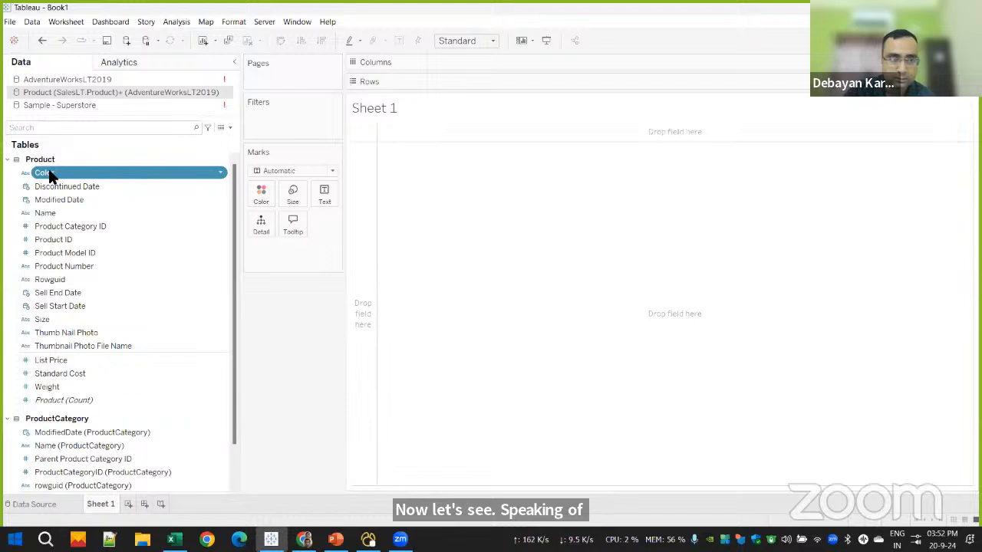
{"action": "left_click_drag", "start_coordinate": [49, 175], "coordinate": [457, 83]}
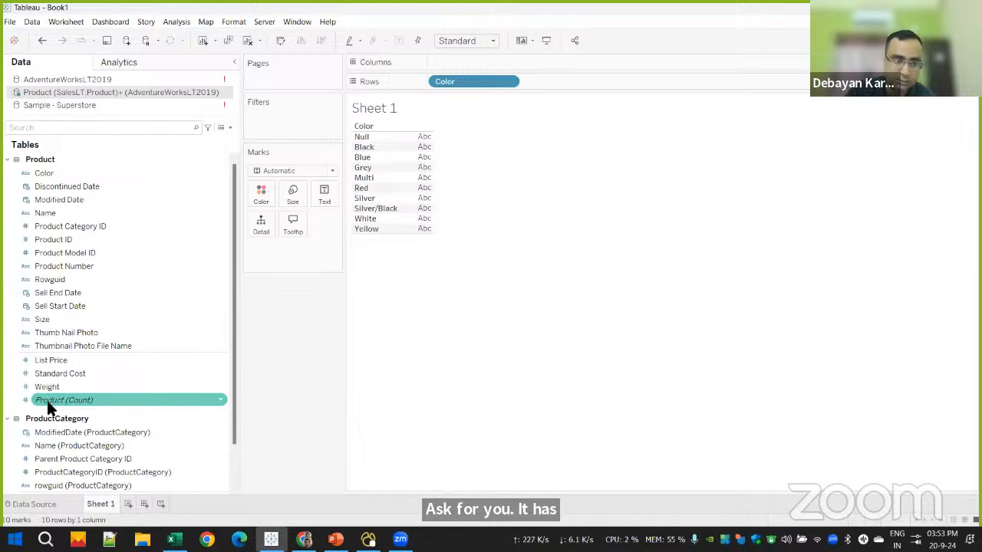
{"action": "mouse_move", "coordinate": [63, 401]}
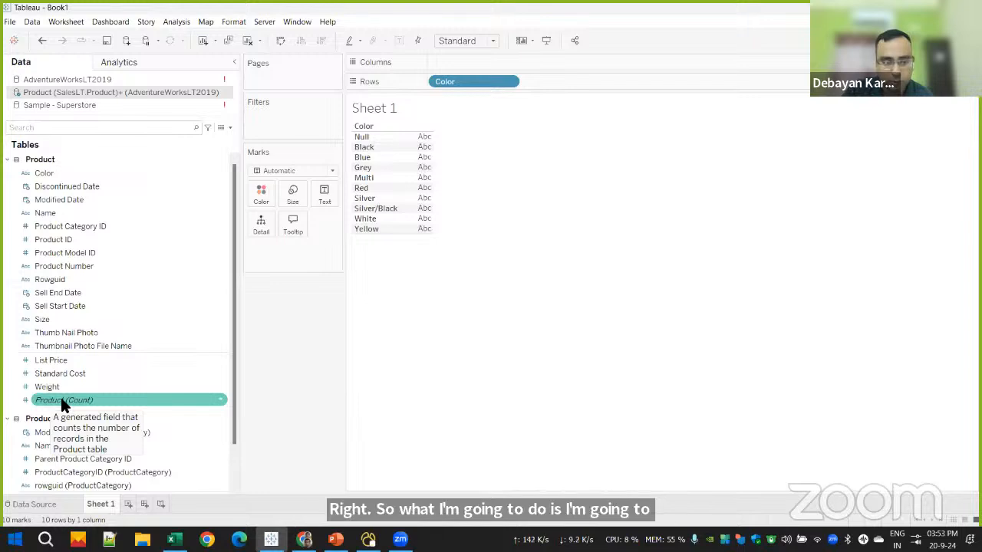
{"action": "left_click_drag", "start_coordinate": [59, 395], "coordinate": [461, 65]}
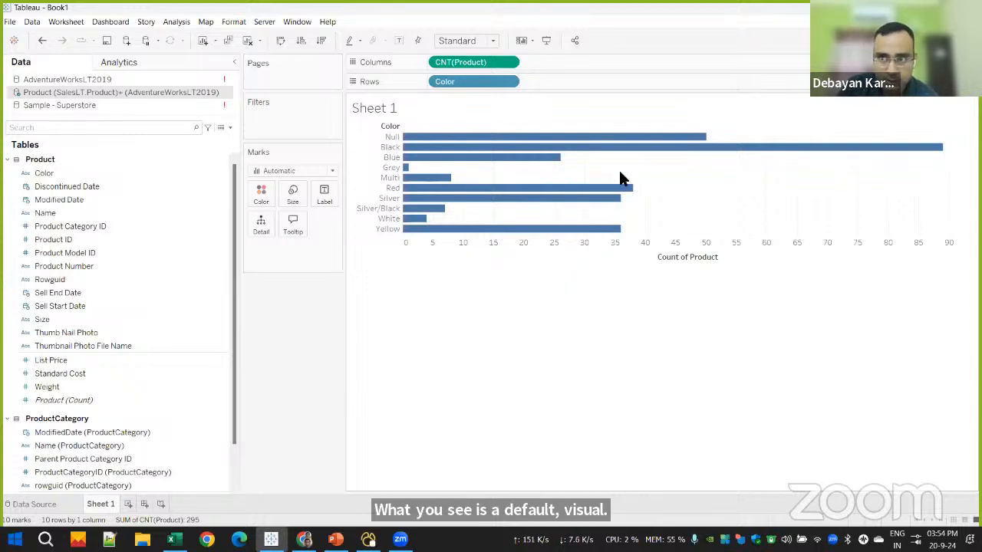
Set the Color bar chart's fit to Entire View
{"action": "mouse_move", "coordinate": [612, 149]}
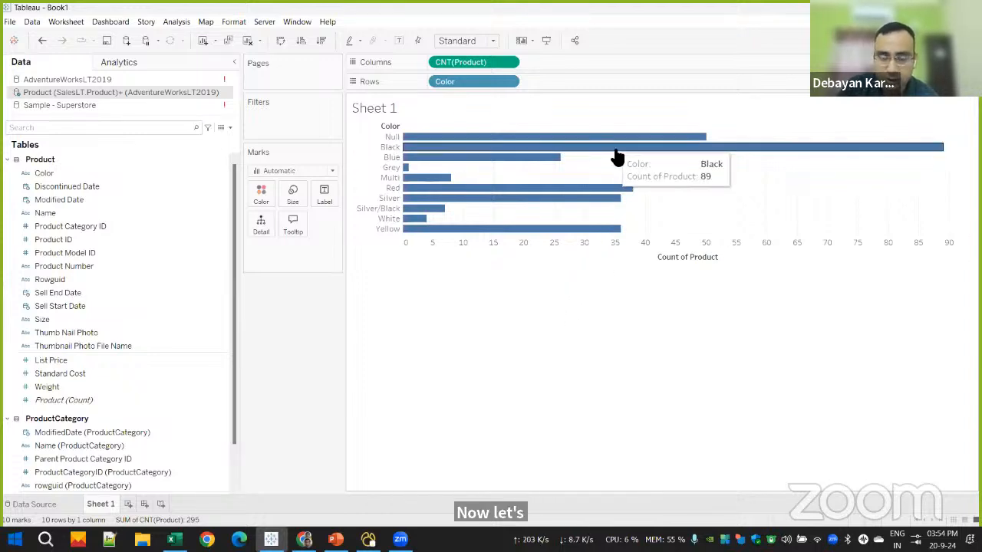
{"action": "left_click", "coordinate": [492, 43]}
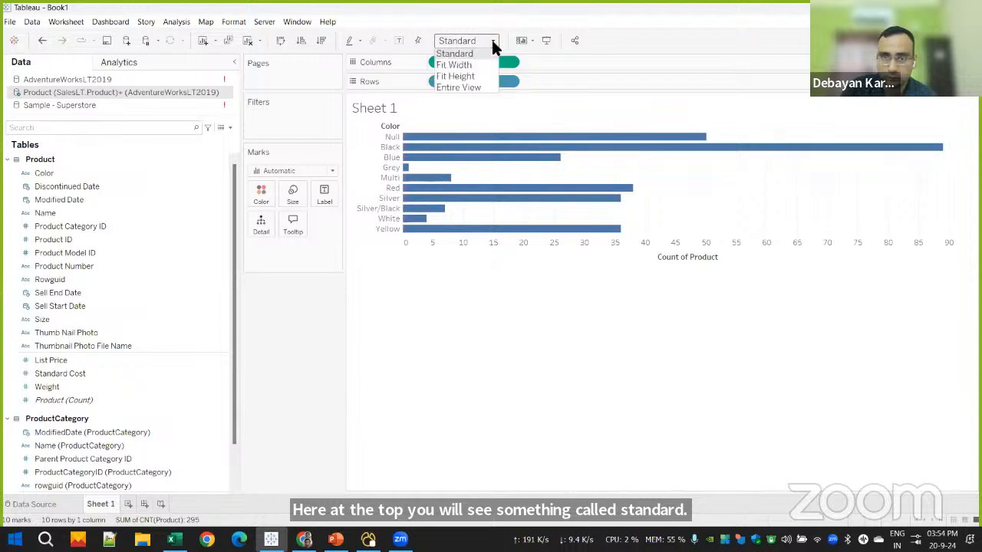
{"action": "left_click", "coordinate": [465, 87]}
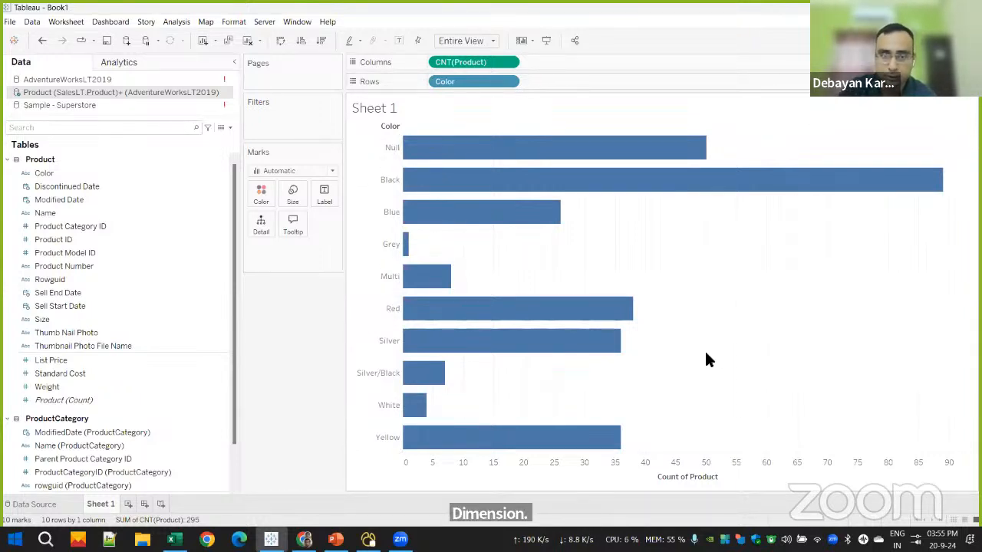
Show mark labels on the bars, and hide them again
{"action": "left_click", "coordinate": [100, 402]}
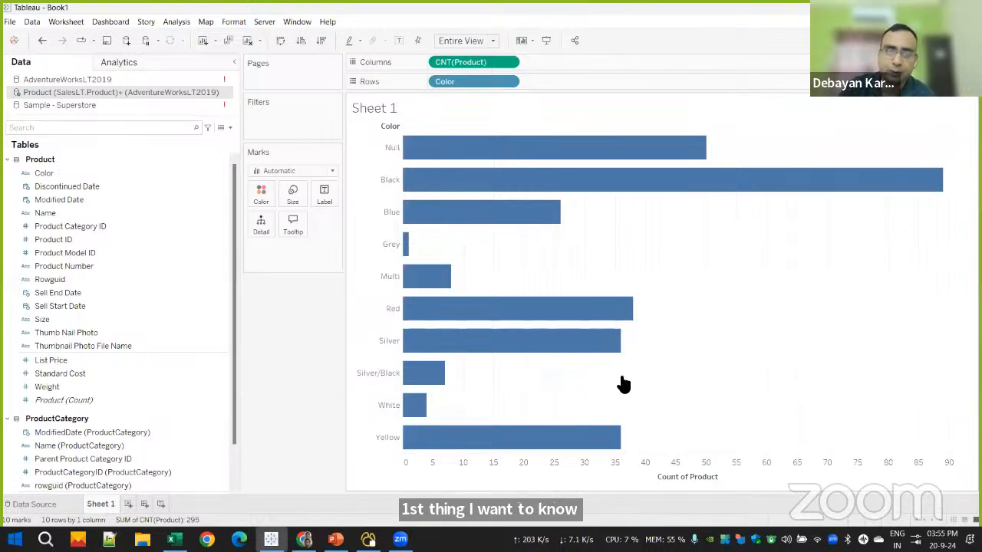
{"action": "left_click", "coordinate": [399, 40]}
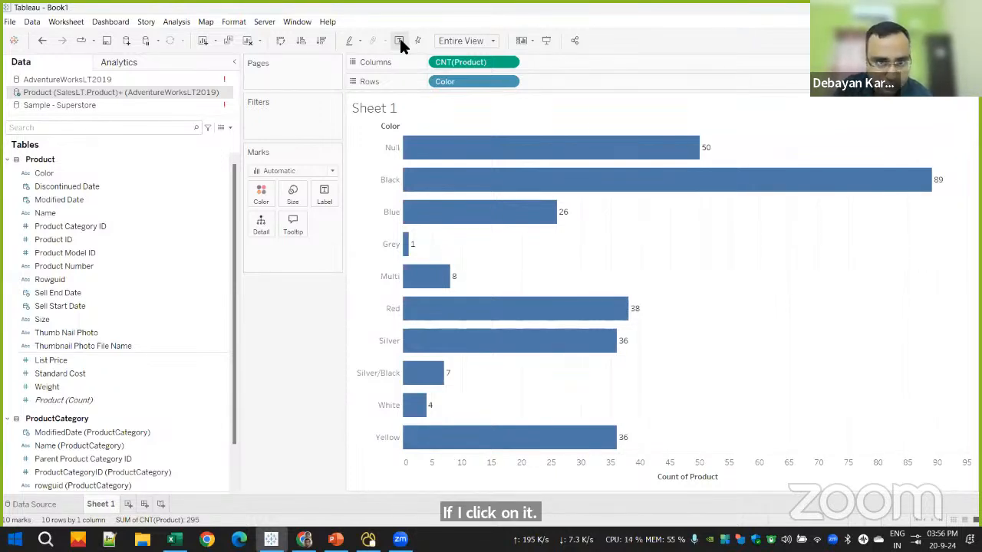
{"action": "left_click", "coordinate": [400, 41]}
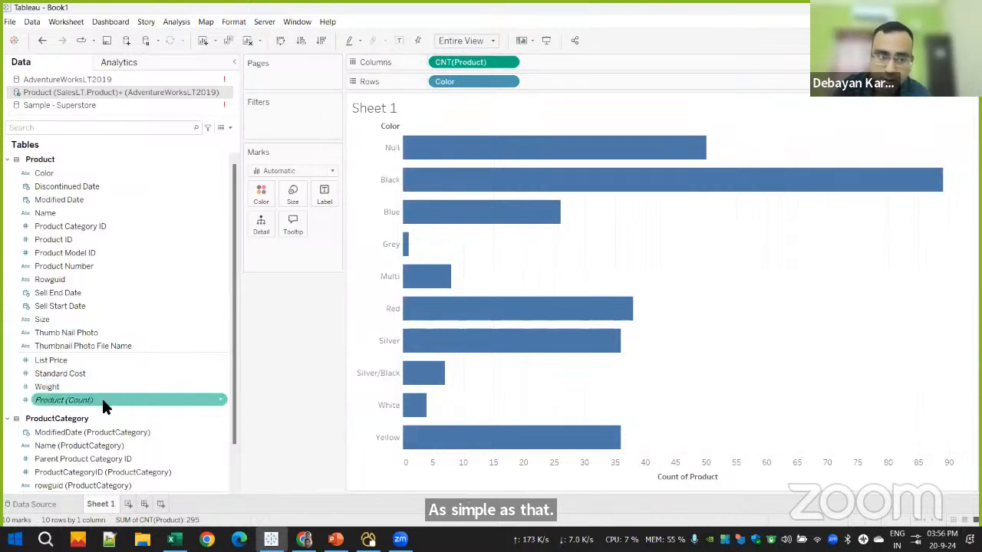
Label the bars with the Product (Count) field from the Product table
{"action": "mouse_move", "coordinate": [102, 400]}
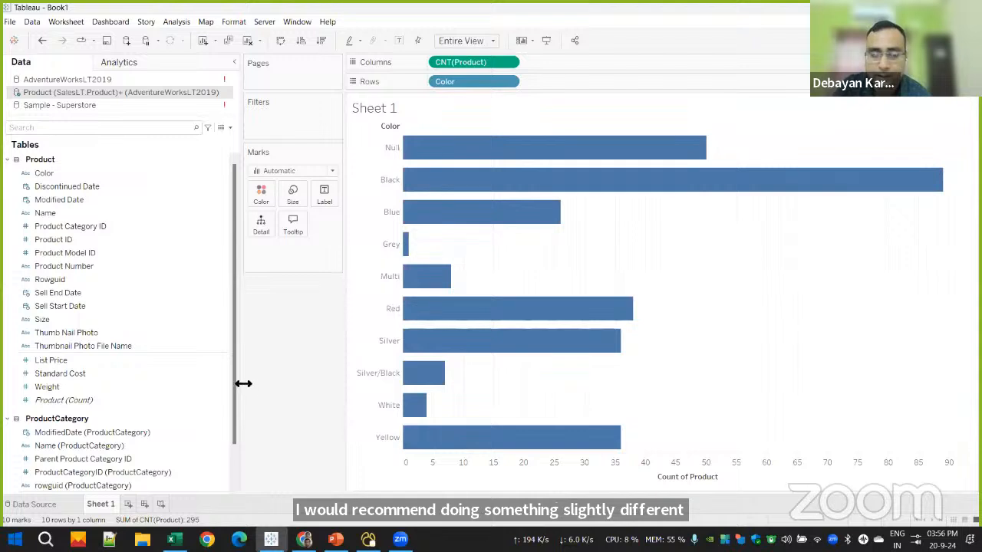
{"action": "left_click", "coordinate": [75, 402]}
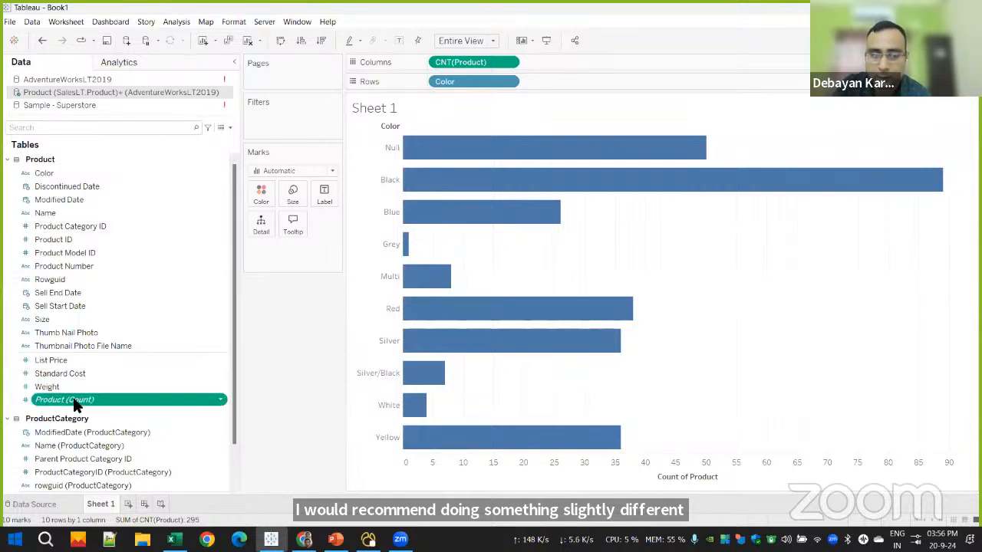
{"action": "mouse_move", "coordinate": [70, 405]}
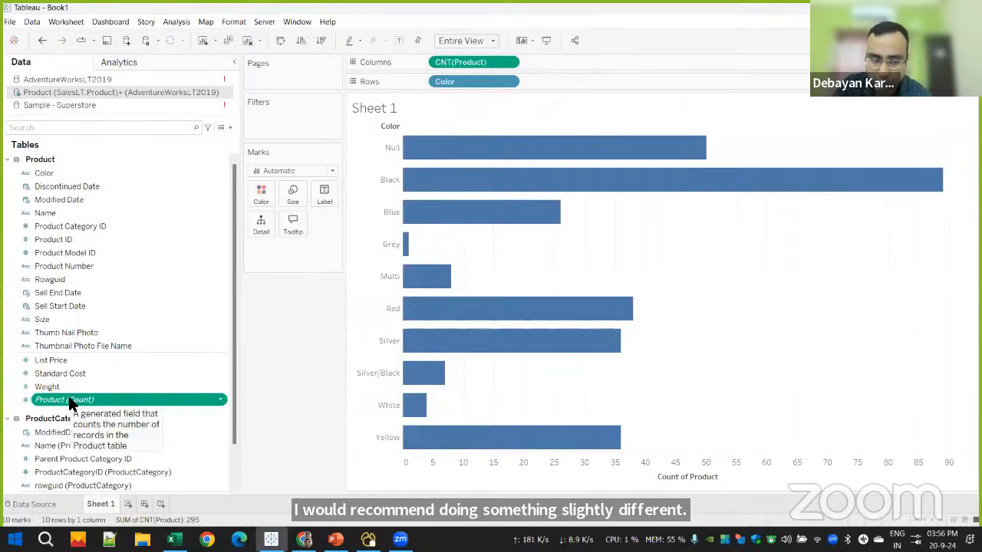
{"action": "left_click_drag", "start_coordinate": [70, 405], "coordinate": [324, 200]}
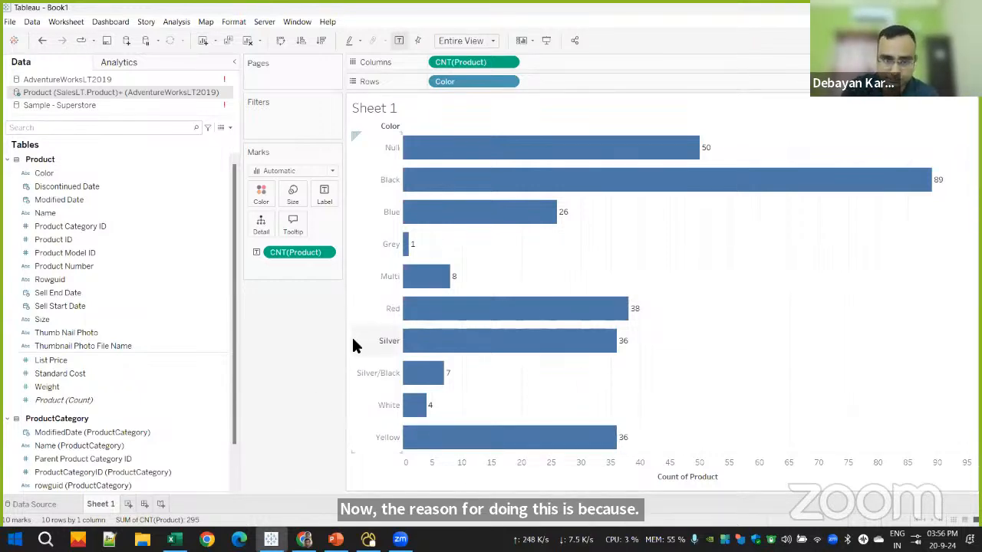
Format the bar labels in bold 12 pt Tableau Book
{"action": "left_click", "coordinate": [323, 198]}
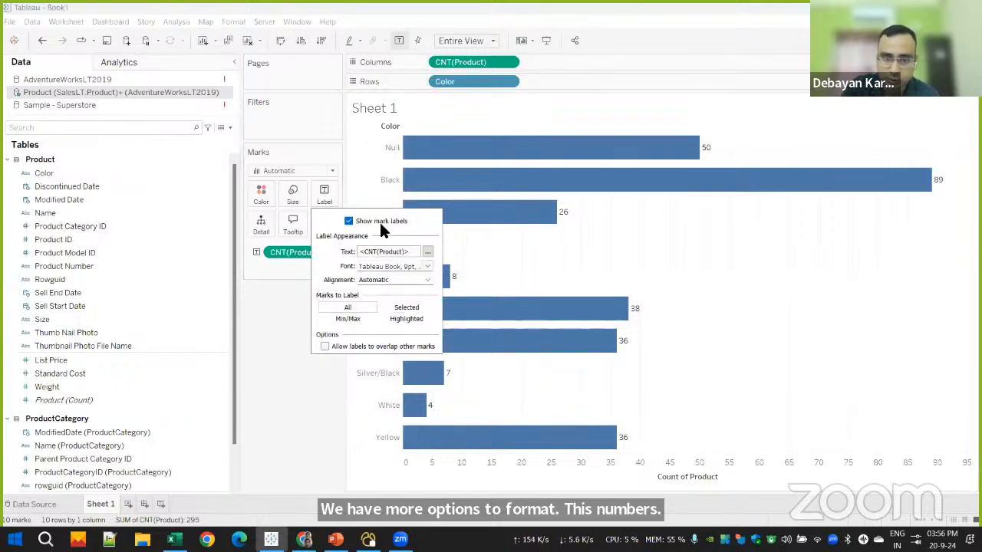
{"action": "left_click", "coordinate": [427, 266]}
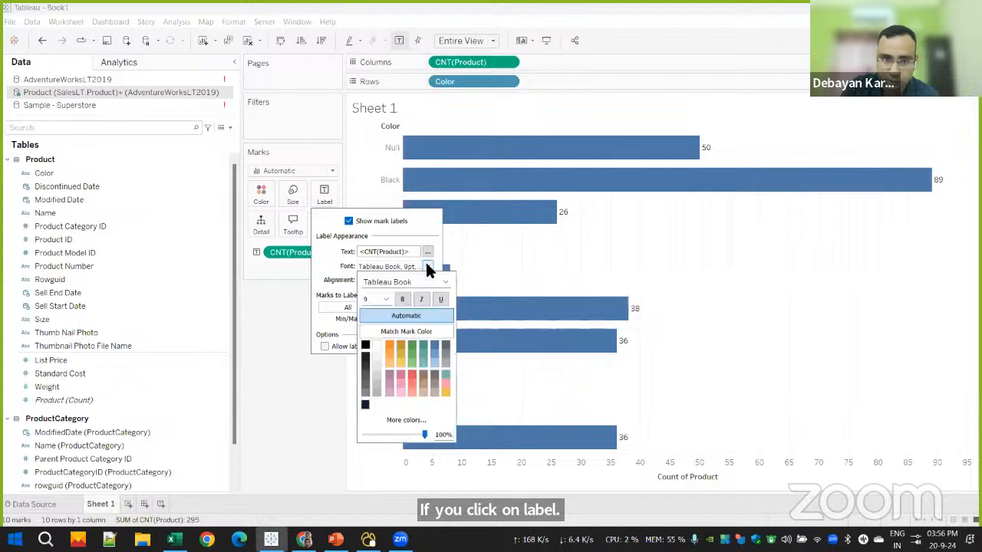
{"action": "left_click", "coordinate": [386, 300]}
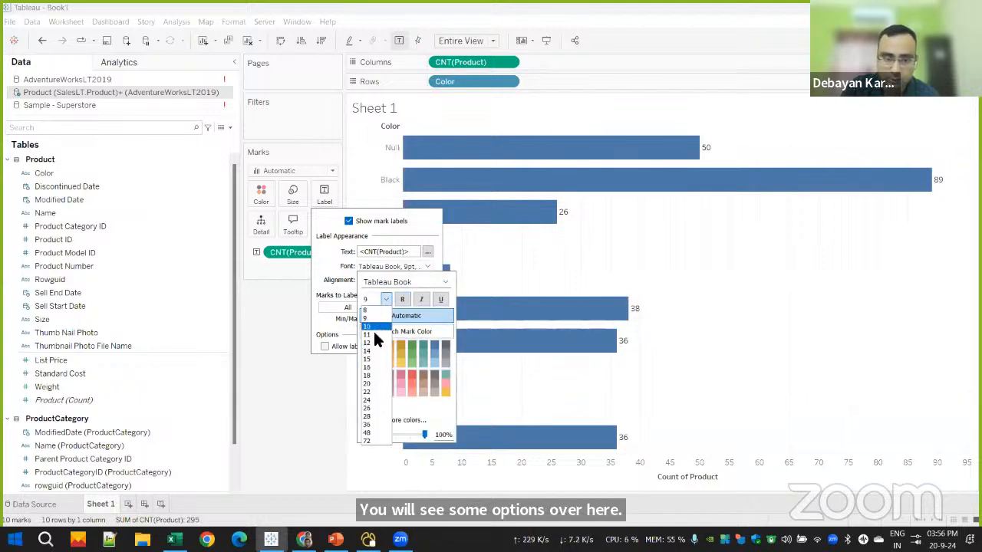
{"action": "left_click", "coordinate": [373, 344]}
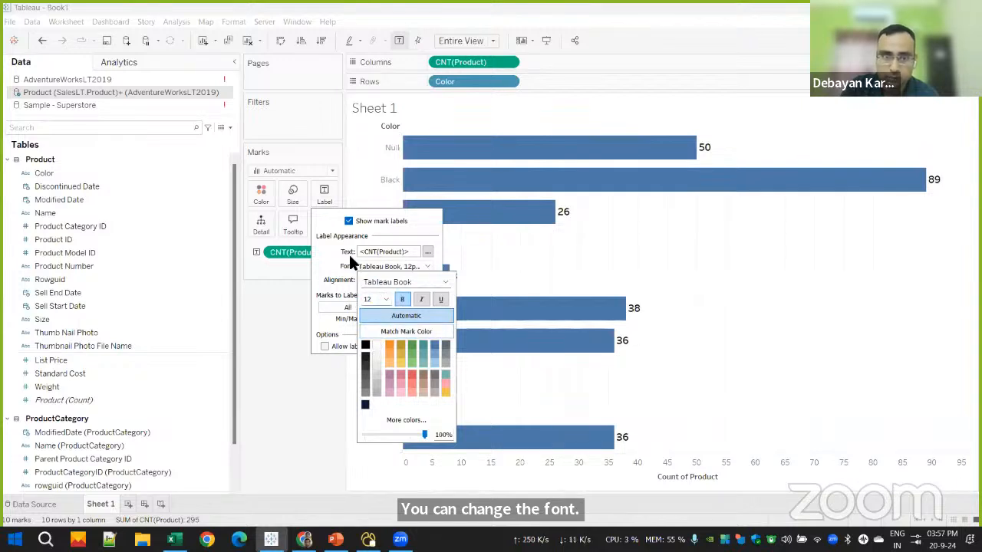
{"action": "left_click", "coordinate": [338, 261]}
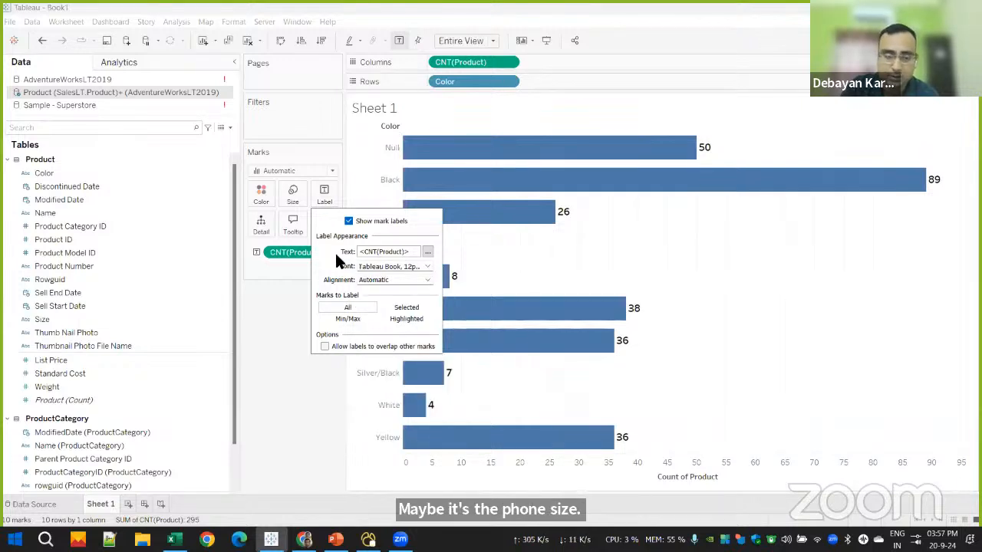
{"action": "left_click", "coordinate": [273, 339]}
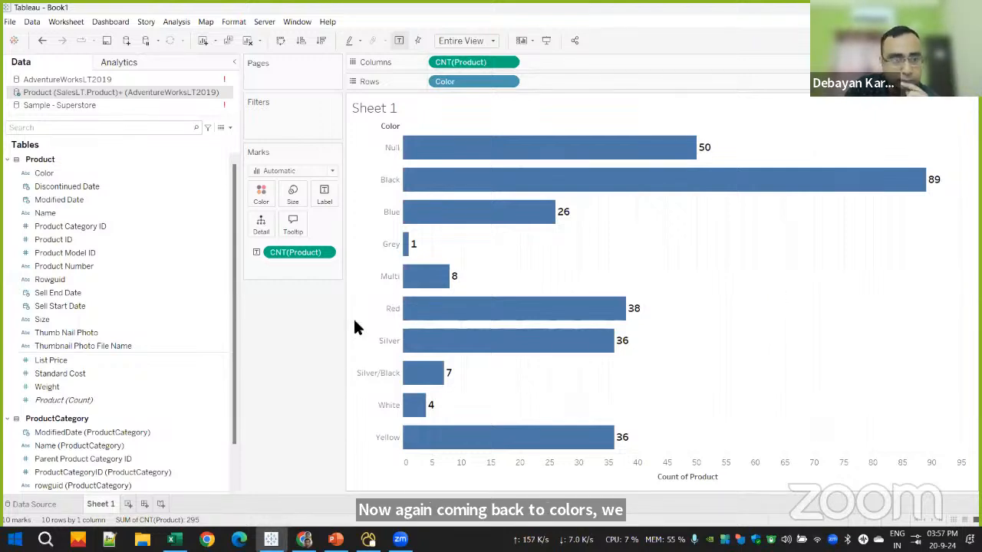
Color the bars by Product's Color field
{"action": "left_click", "coordinate": [57, 171]}
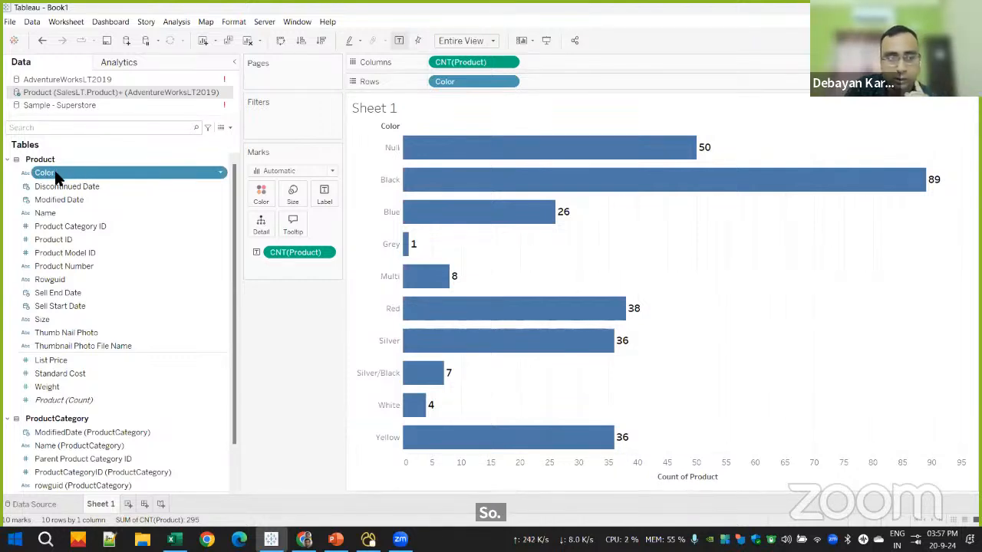
{"action": "left_click_drag", "start_coordinate": [55, 173], "coordinate": [262, 196]}
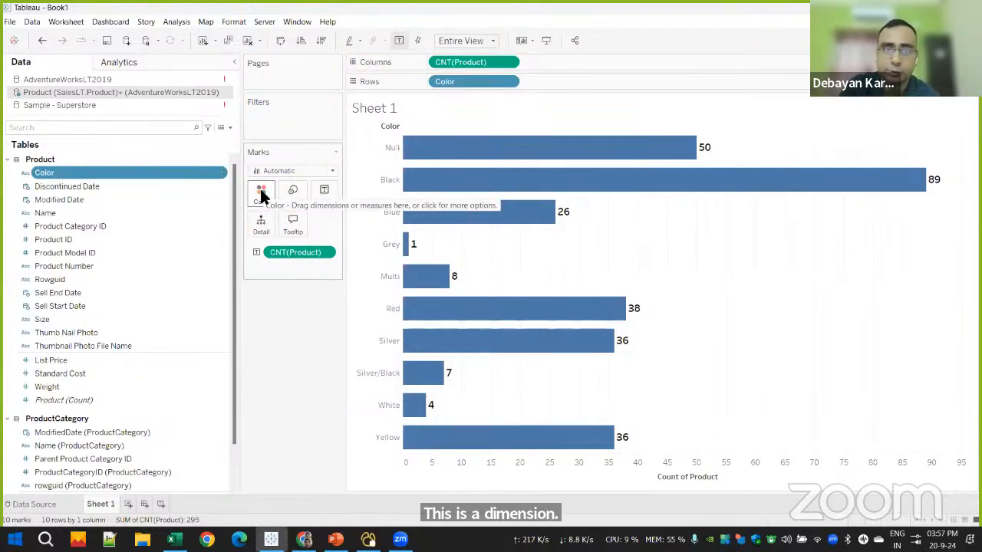
{"action": "mouse_move", "coordinate": [261, 196]}
{"action": "left_mouse_down"}
{"action": "mouse_move", "coordinate": [47, 178]}
{"action": "mouse_move", "coordinate": [158, 176]}
{"action": "mouse_move", "coordinate": [258, 201]}
{"action": "left_mouse_up"}
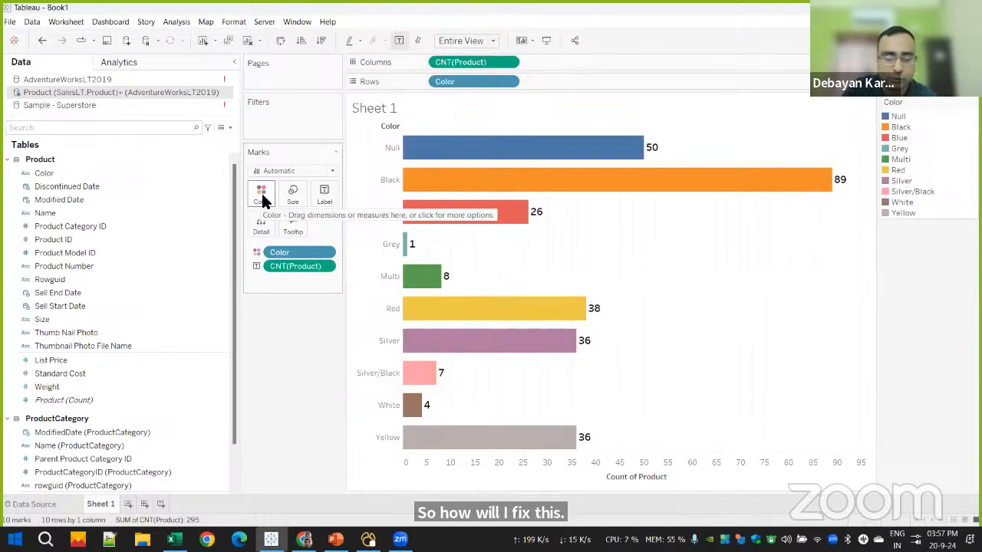
Edit the bar colors and assign black (#000000) to the Black item, keeping the color dialog clear of the bar names
{"action": "left_click", "coordinate": [262, 196]}
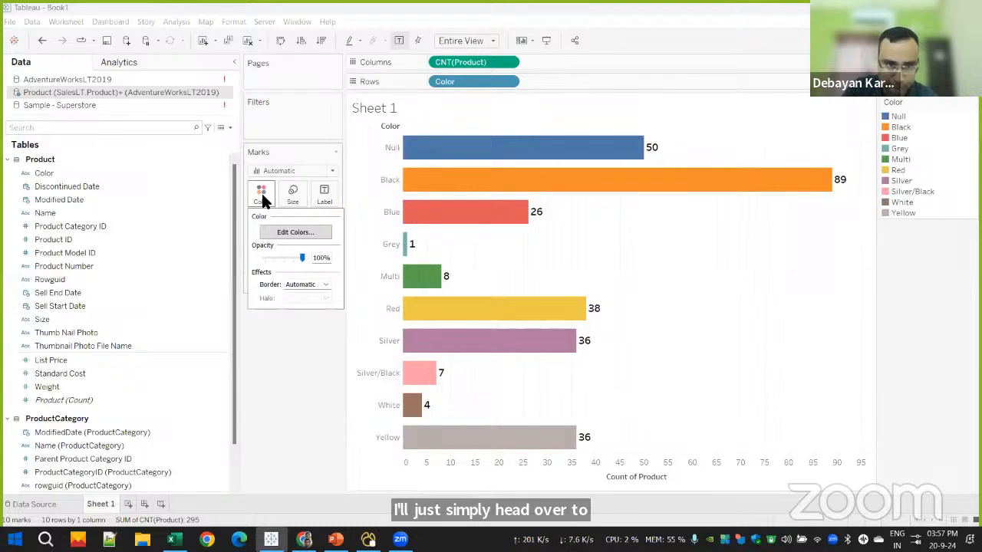
{"action": "left_click", "coordinate": [273, 233]}
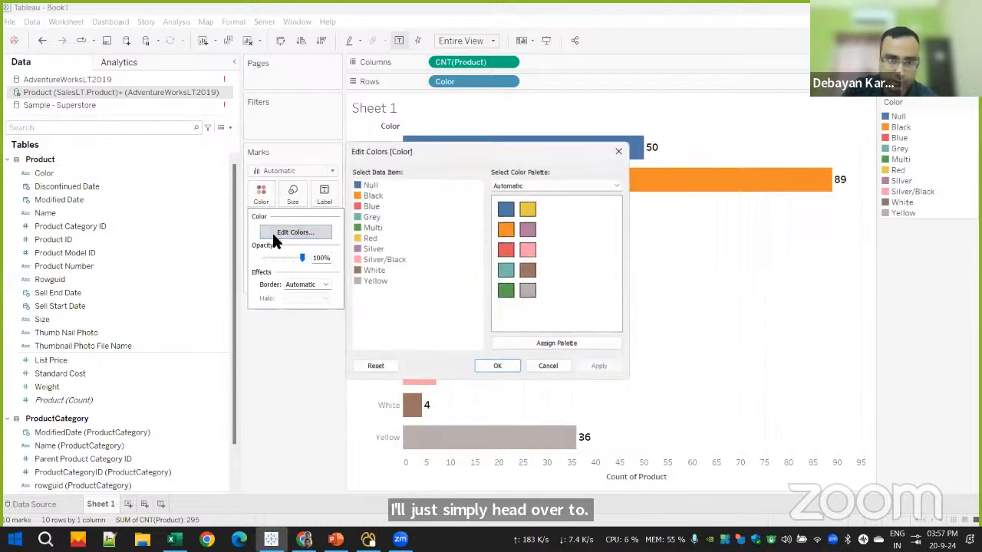
{"action": "left_click_drag", "start_coordinate": [470, 147], "coordinate": [688, 128]}
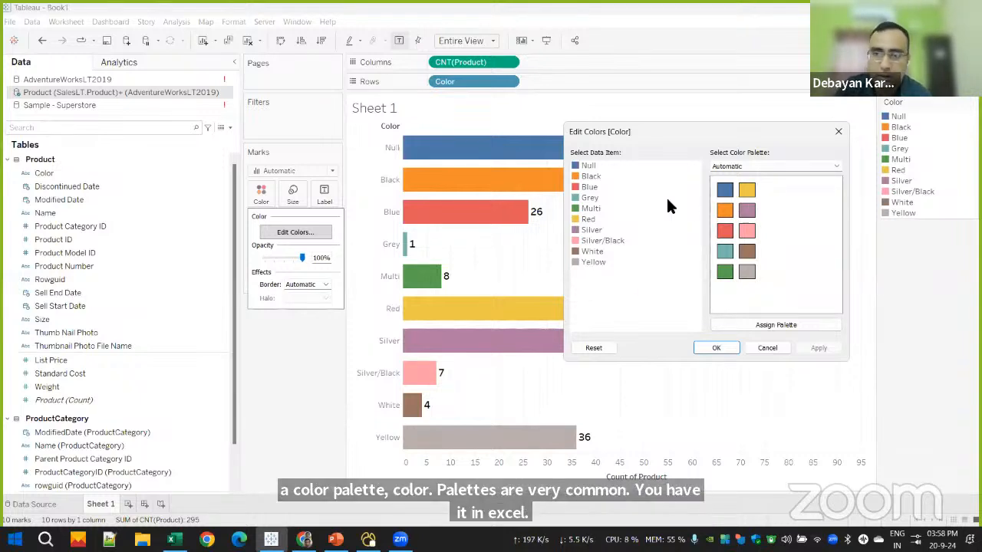
{"action": "double_click", "coordinate": [586, 176]}
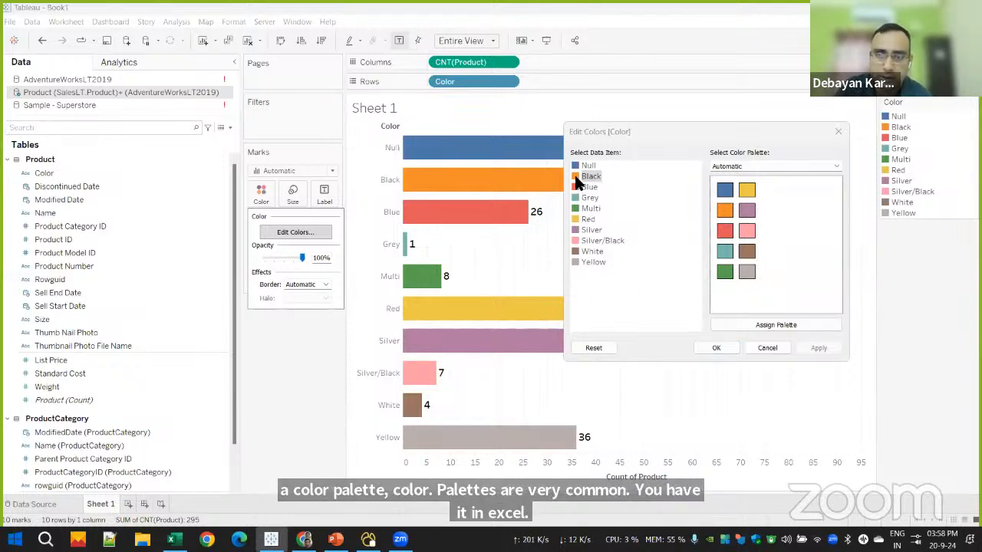
{"action": "left_click", "coordinate": [581, 168]}
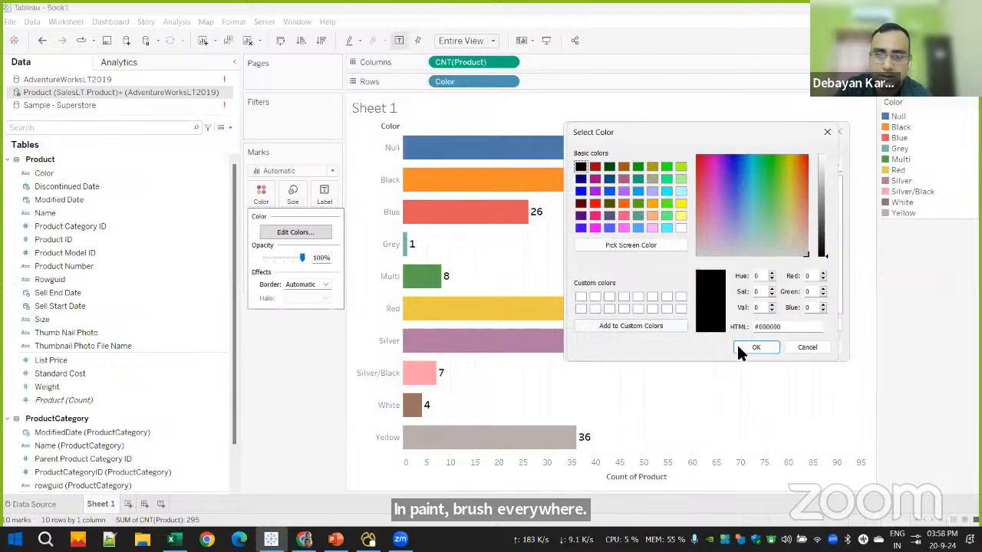
{"action": "left_click", "coordinate": [759, 346]}
Assign a bright blue to the Blue item and the Automatic palette's light grey to the Grey item
{"action": "double_click", "coordinate": [587, 187]}
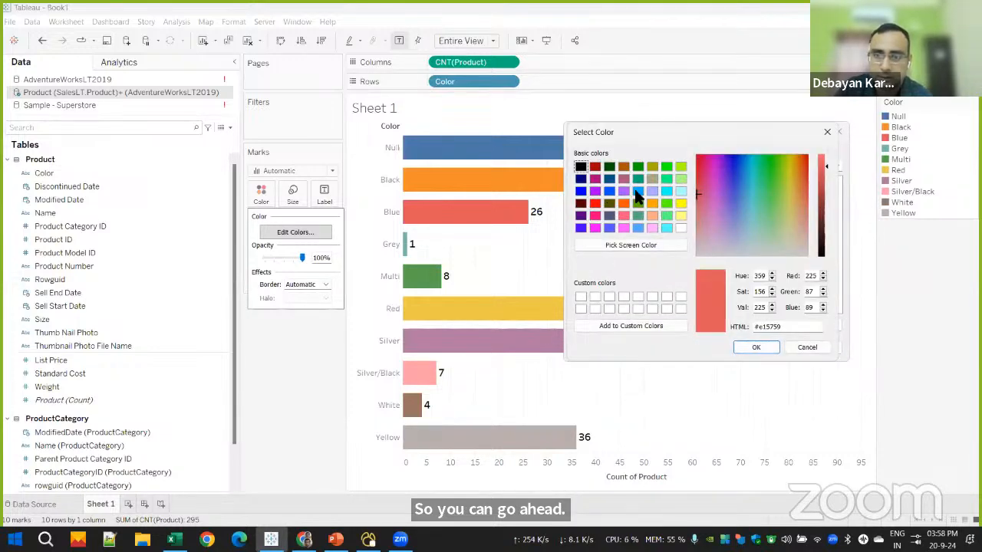
{"action": "left_click", "coordinate": [637, 192]}
{"action": "left_click", "coordinate": [759, 346]}
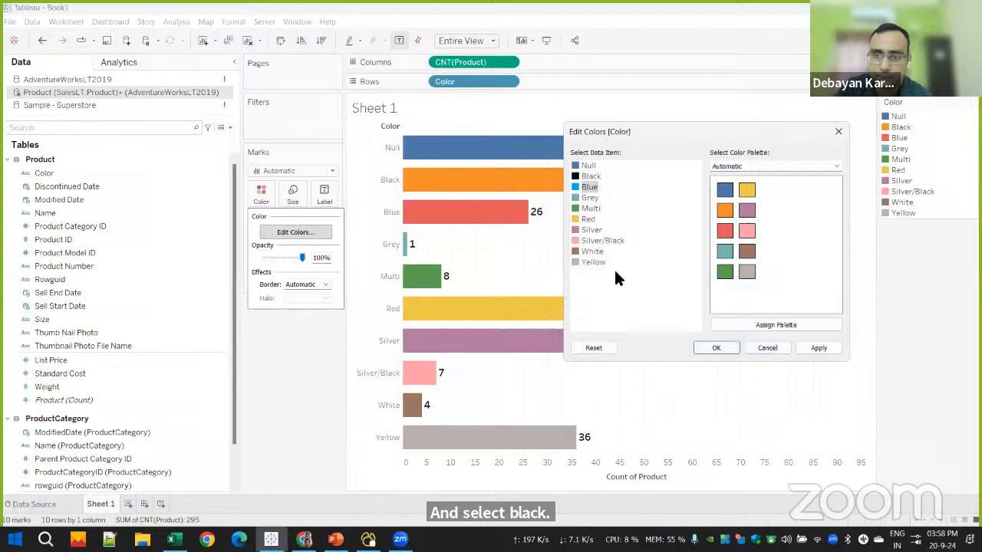
{"action": "double_click", "coordinate": [587, 198]}
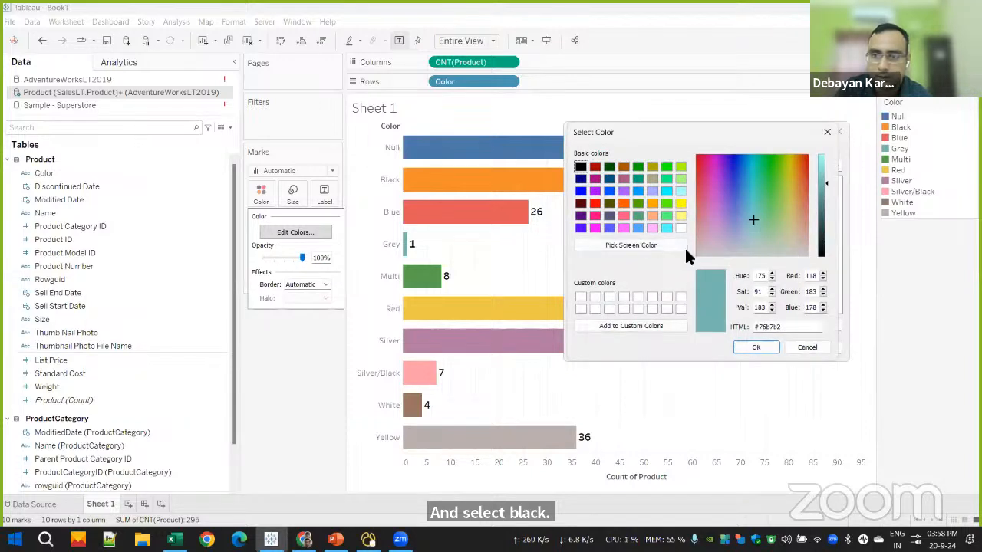
{"action": "left_click", "coordinate": [805, 349]}
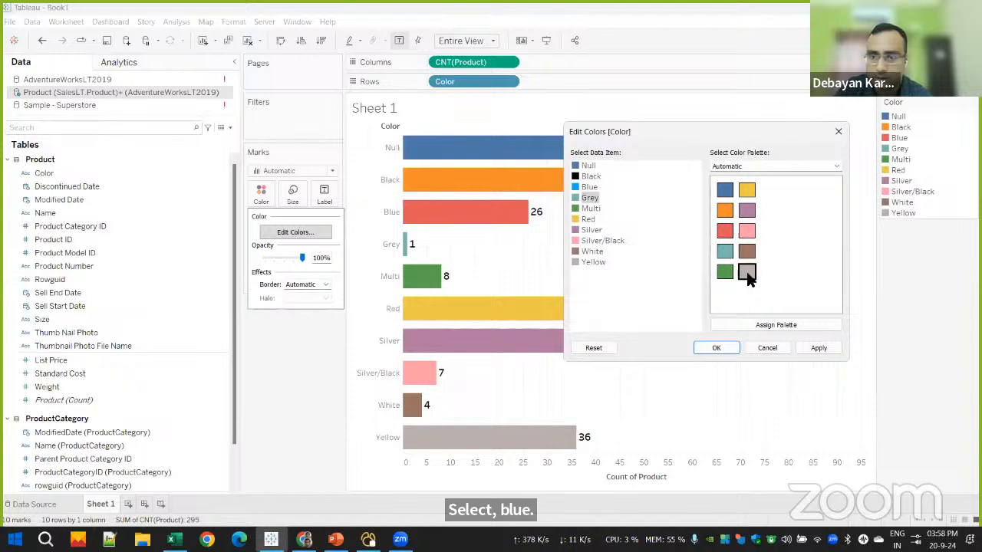
Assign white to the Null item and apply the edited colors to the chart
{"action": "left_click", "coordinate": [577, 167]}
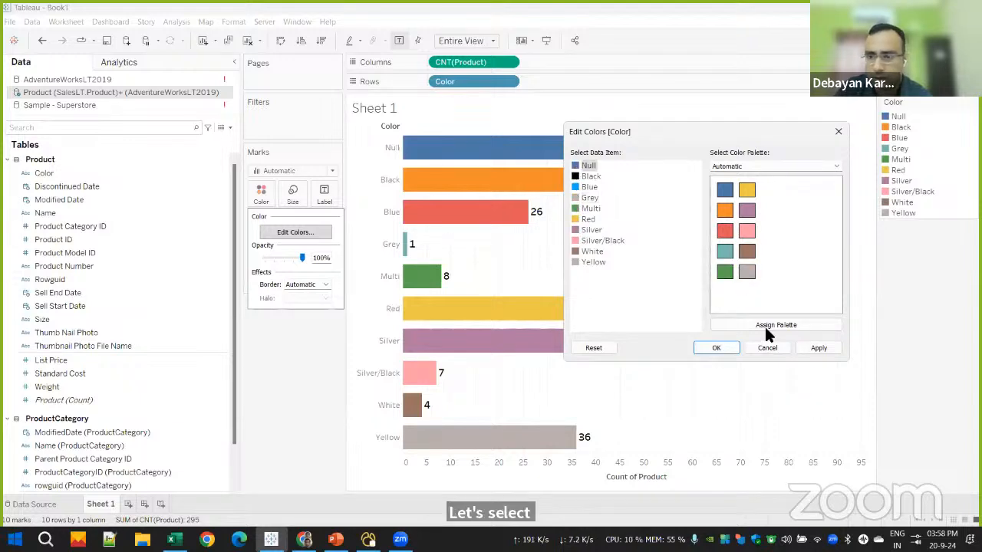
{"action": "double_click", "coordinate": [575, 170]}
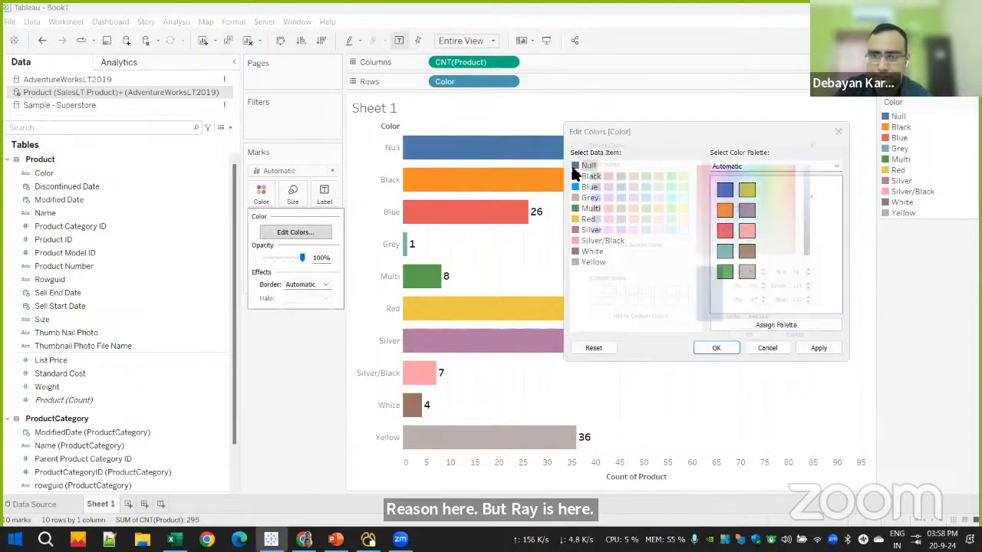
{"action": "left_click", "coordinate": [680, 222]}
{"action": "left_click", "coordinate": [740, 350]}
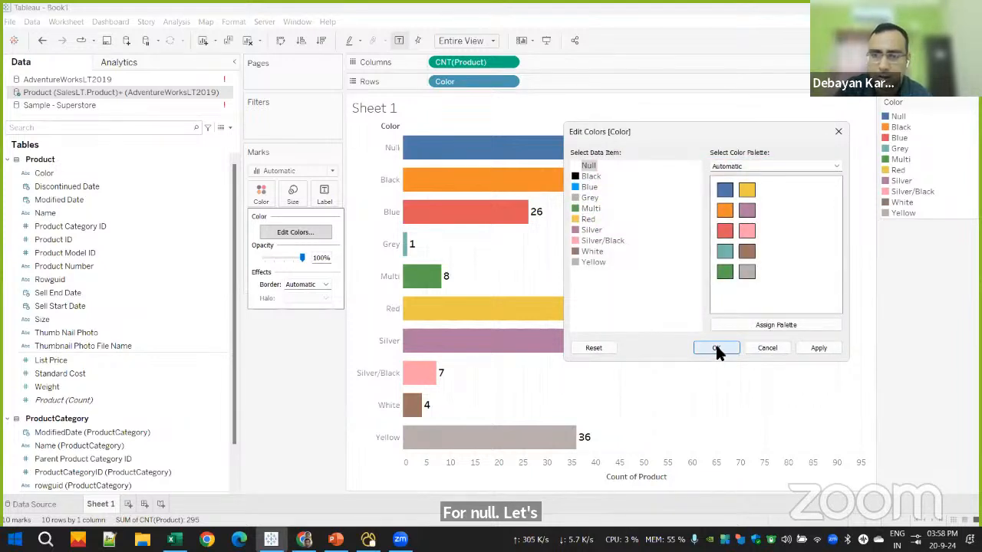
{"action": "left_click", "coordinate": [715, 346]}
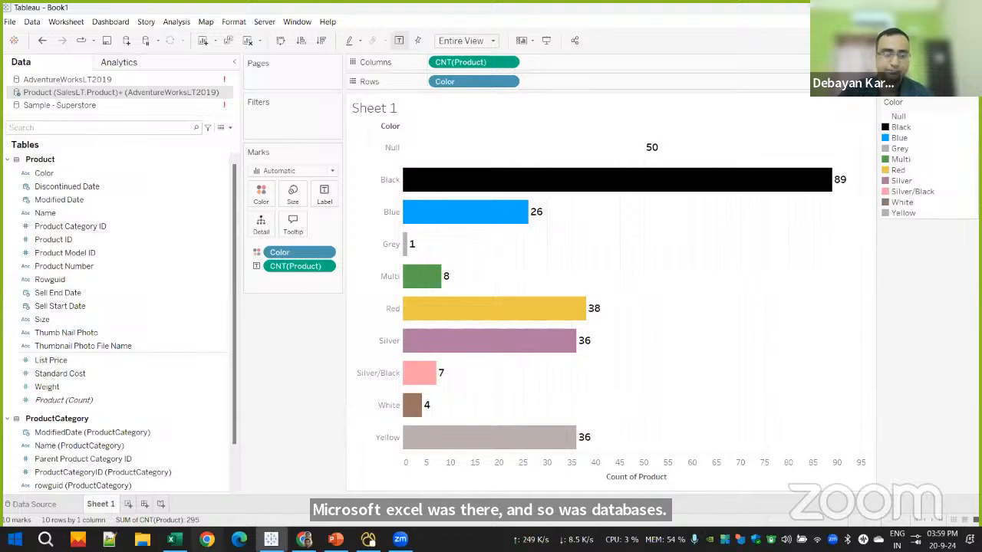
Switch to Excel and look through the Orders, People and Returns sheets of Sample - Superstore.xlsx
{"action": "left_click", "coordinate": [174, 539]}
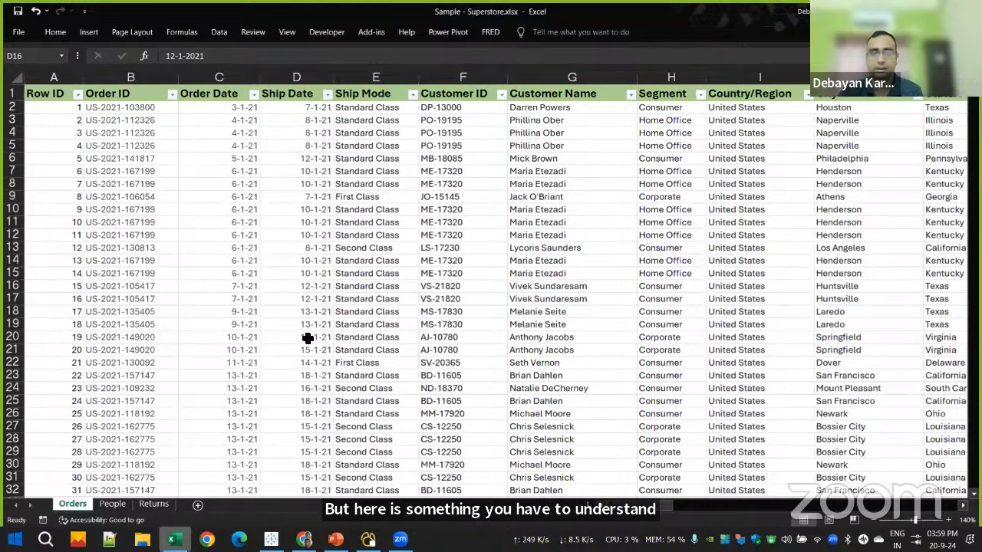
{"action": "left_click", "coordinate": [307, 337]}
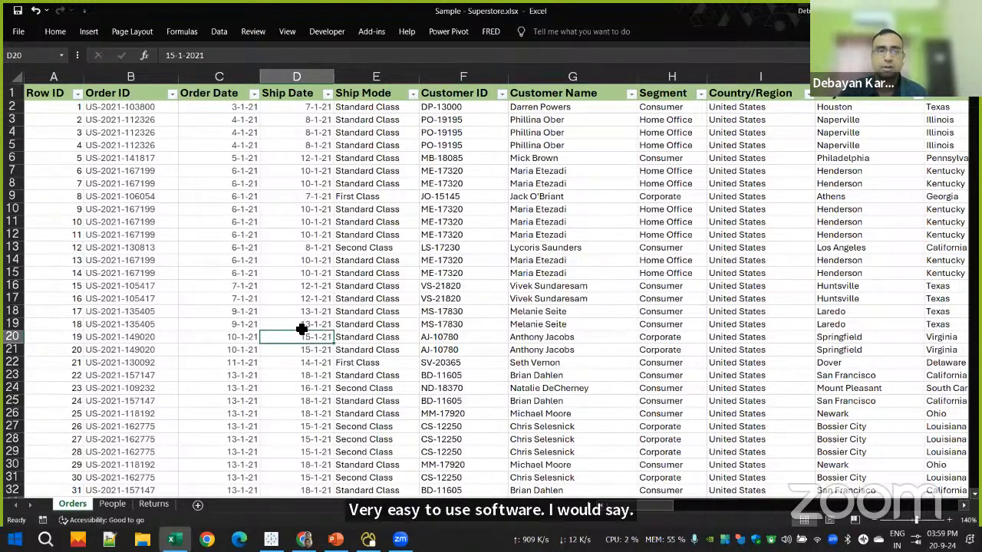
{"action": "left_click", "coordinate": [279, 208]}
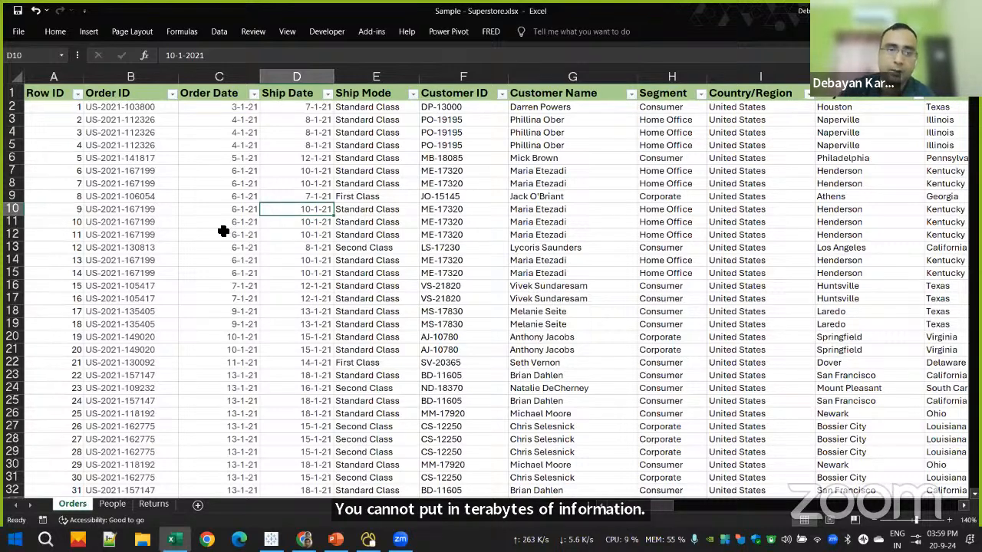
{"action": "left_click", "coordinate": [217, 328]}
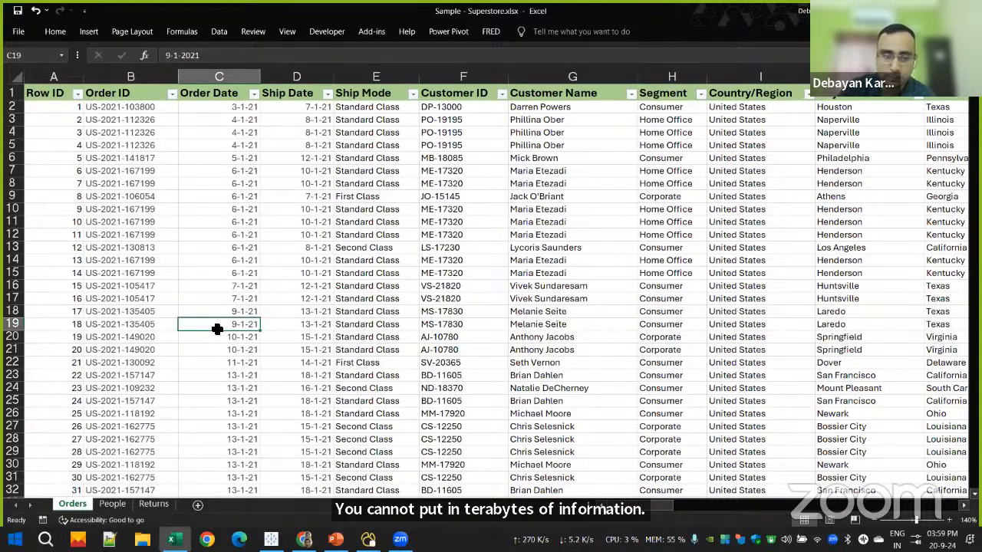
{"action": "left_click", "coordinate": [112, 504]}
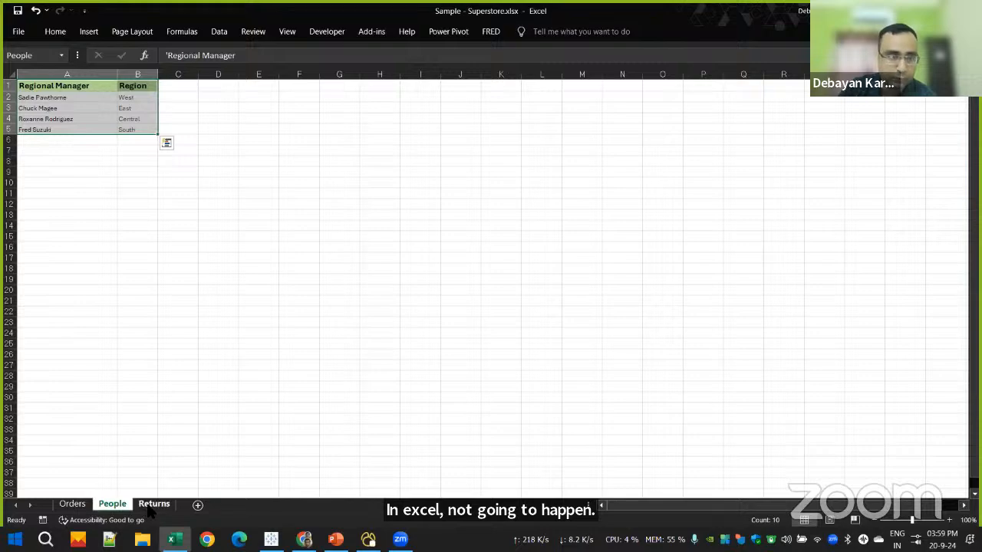
{"action": "left_click", "coordinate": [151, 506]}
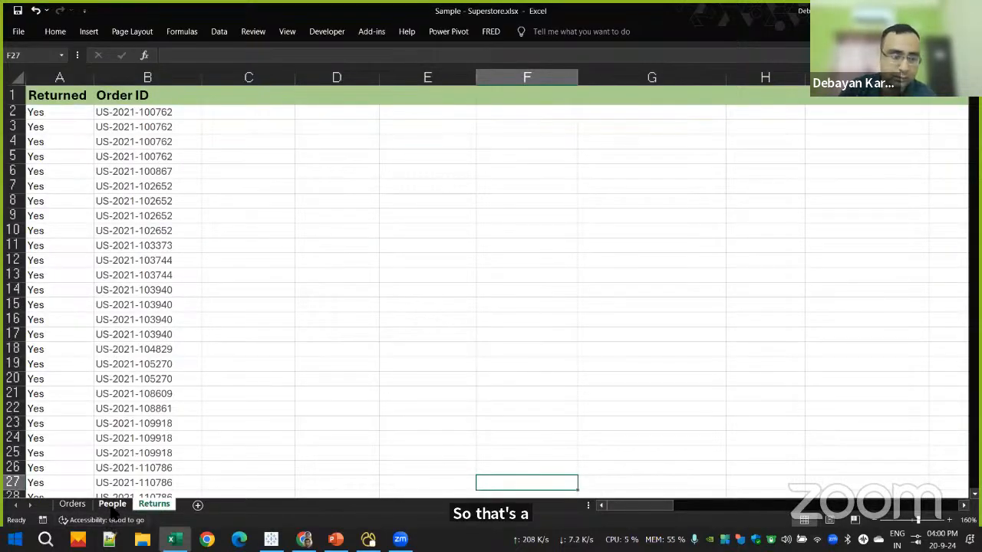
{"action": "left_click", "coordinate": [112, 505]}
{"action": "left_click", "coordinate": [73, 504]}
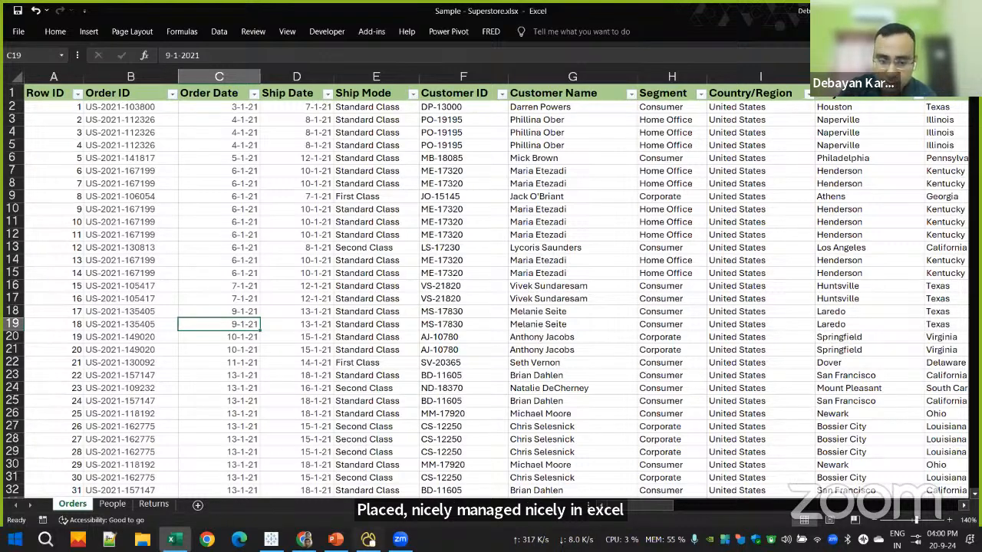
Switch to Navicat and write a new AdventureWorksLT2019 query: SELECT * FROM [SalesLT].[Product]
{"action": "left_click", "coordinate": [368, 539]}
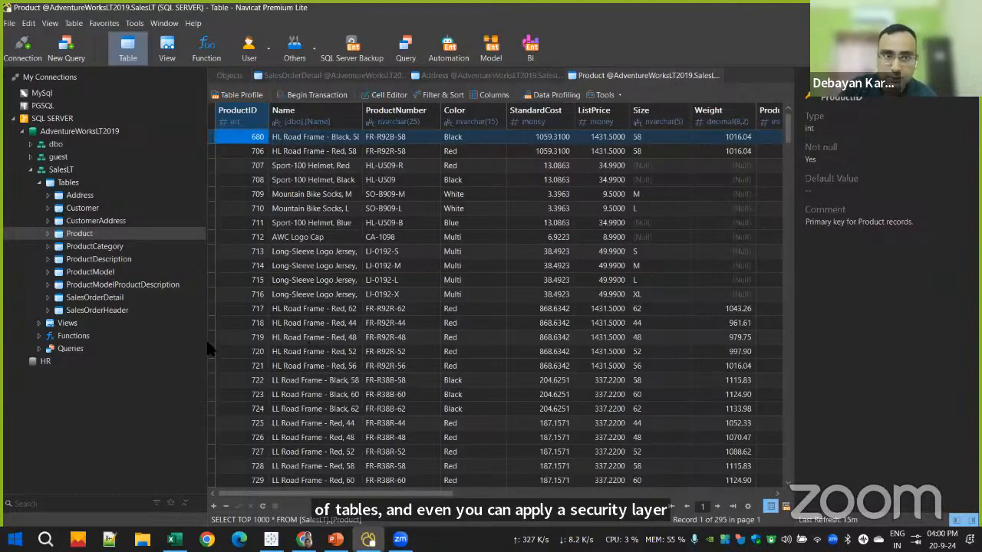
{"action": "left_click", "coordinate": [68, 54]}
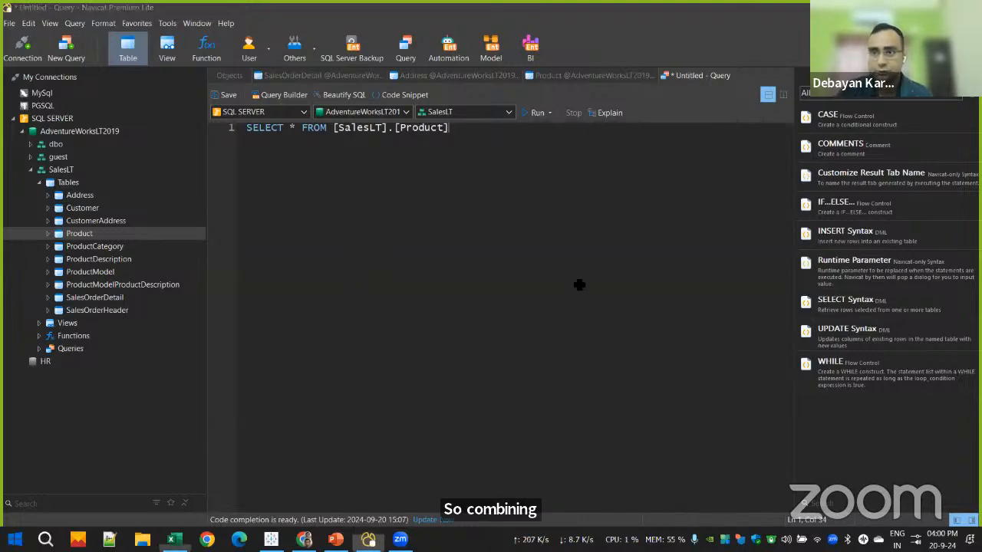
{"action": "key", "text": "alt+Tab"}
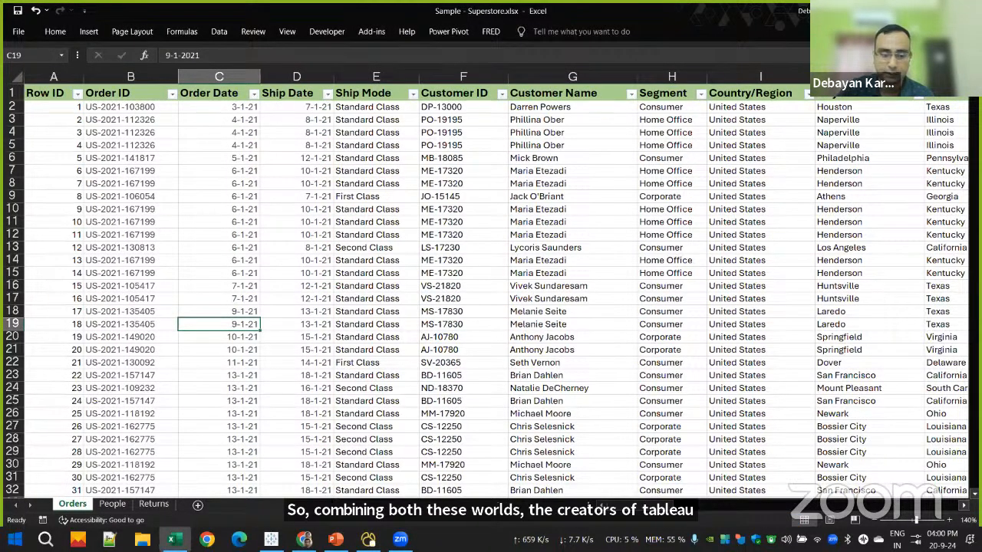
Switch to Tableau and add a new Microsoft Excel data source from Sample - Superstore.xlsx in the Global Superstore 2016v2 folder
{"action": "key", "text": "alt+Tab"}
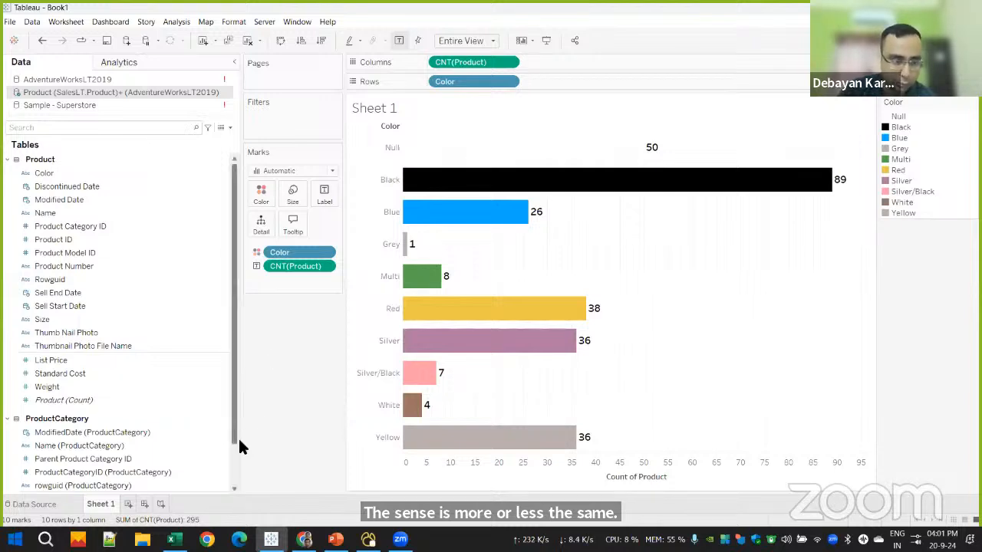
{"action": "left_click", "coordinate": [39, 504]}
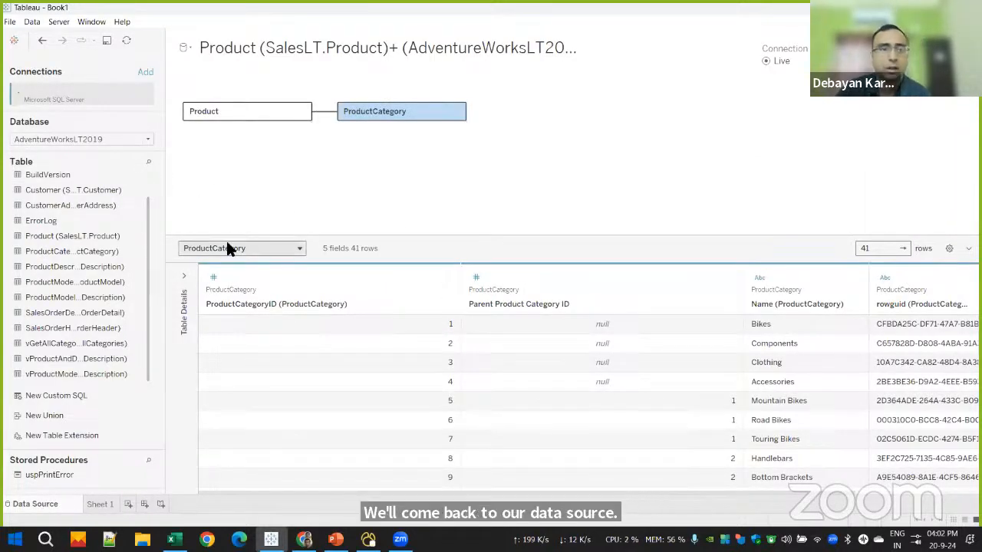
{"action": "left_click_drag", "start_coordinate": [181, 179], "coordinate": [285, 187]}
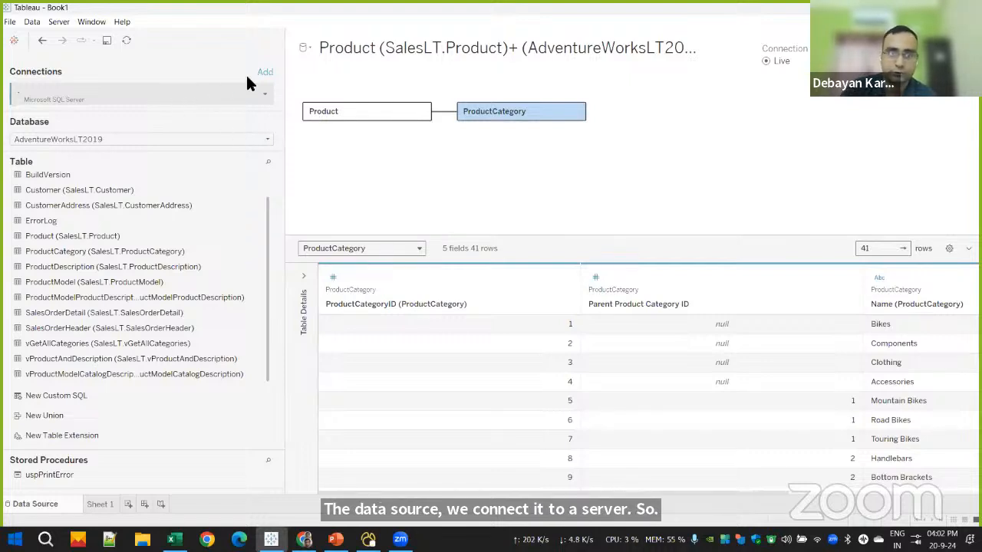
{"action": "left_click", "coordinate": [303, 51]}
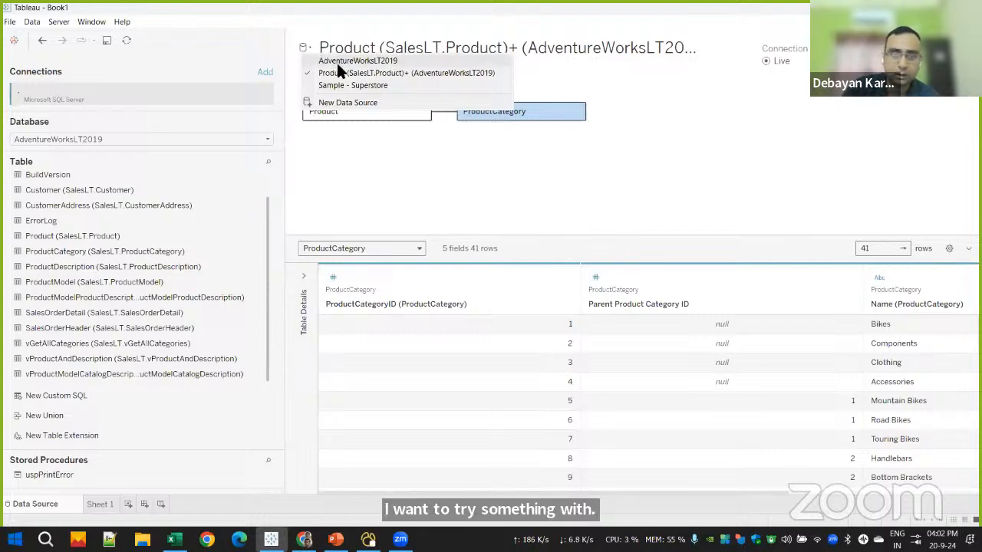
{"action": "left_click", "coordinate": [346, 103]}
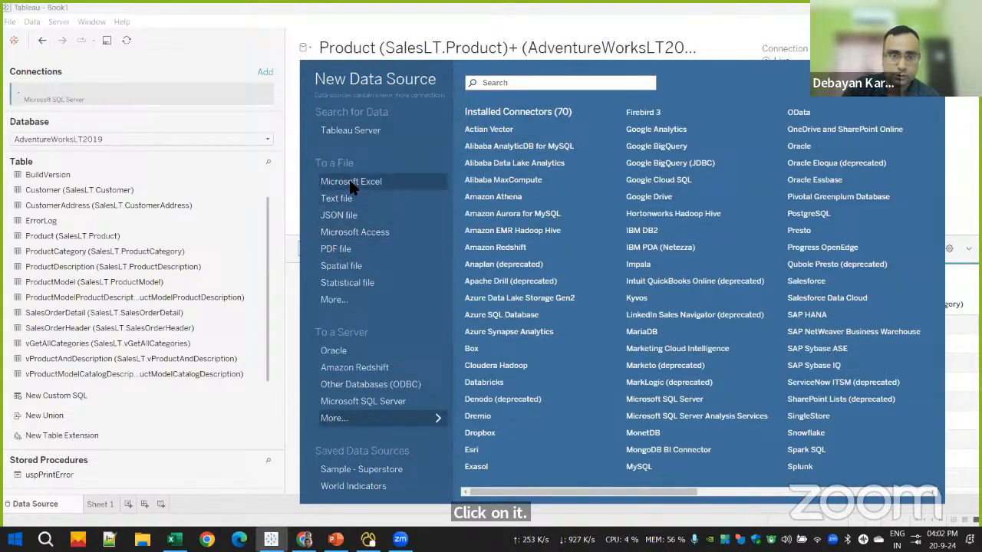
{"action": "left_click", "coordinate": [352, 184]}
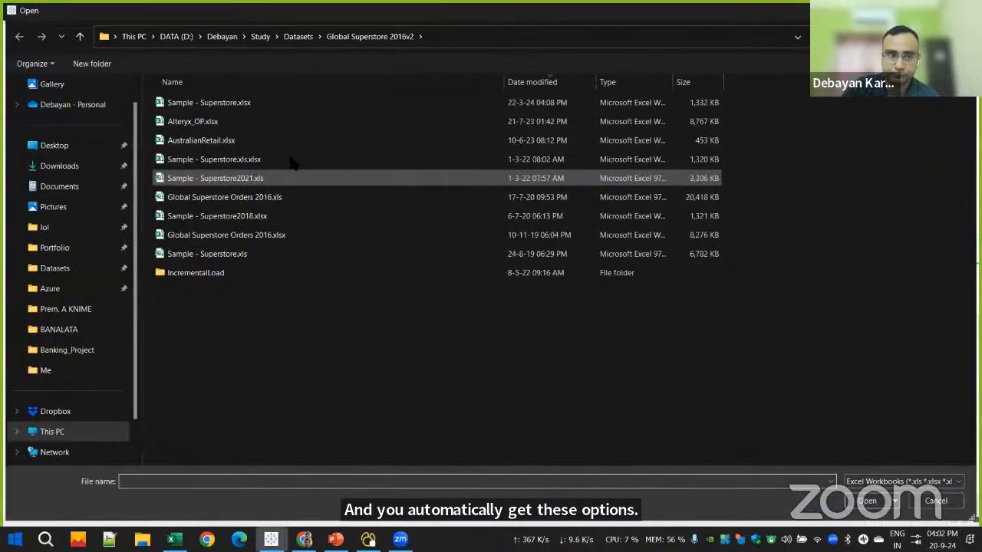
{"action": "double_click", "coordinate": [226, 104]}
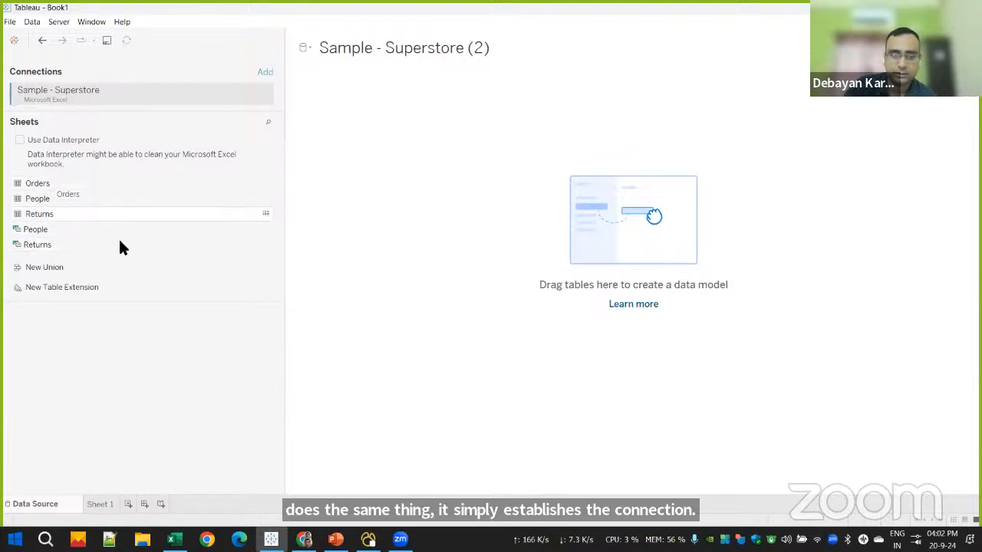
Switch to Excel and compare the workbook's Orders, People and Returns sheets with those listed in the new data source
{"action": "left_click", "coordinate": [175, 539]}
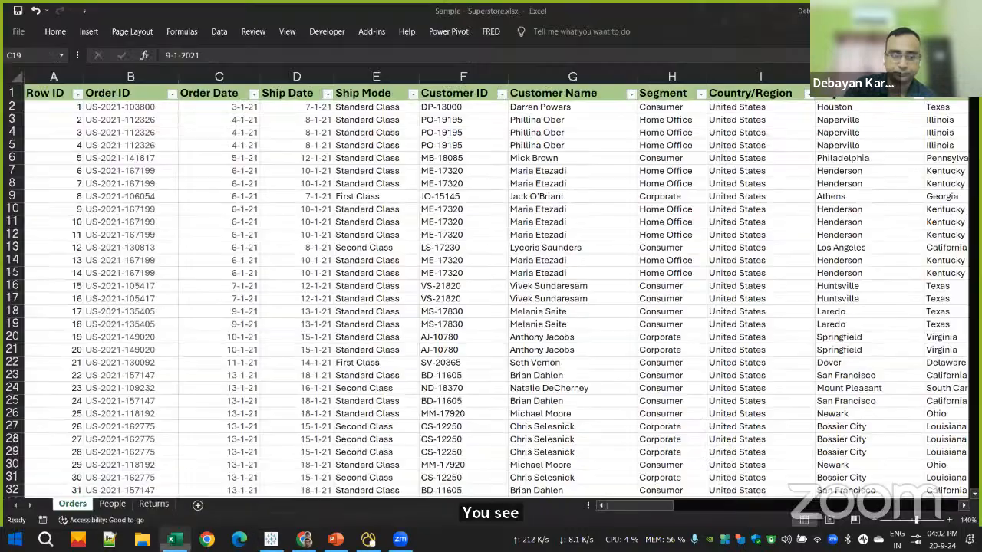
{"action": "left_click", "coordinate": [113, 506]}
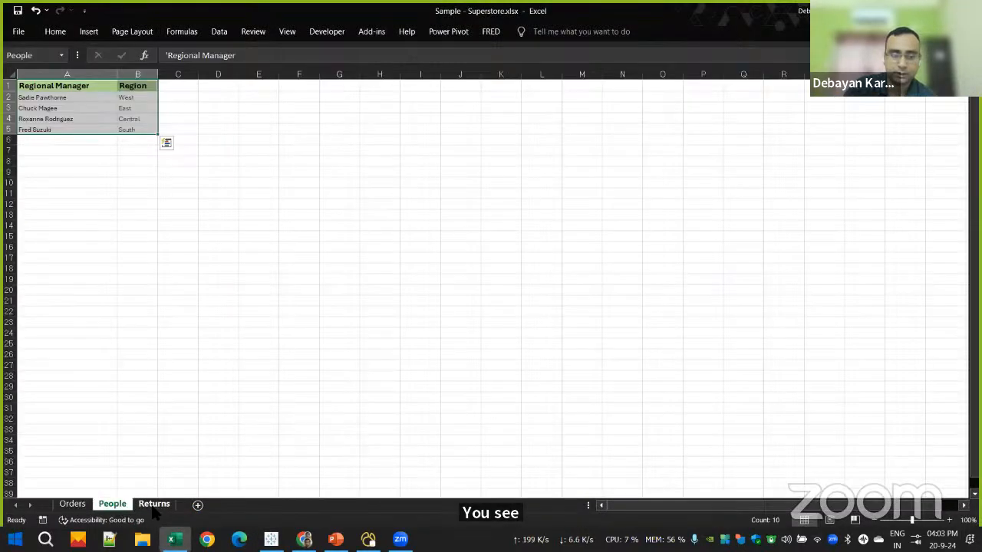
{"action": "left_click", "coordinate": [153, 504]}
{"action": "left_click", "coordinate": [72, 504]}
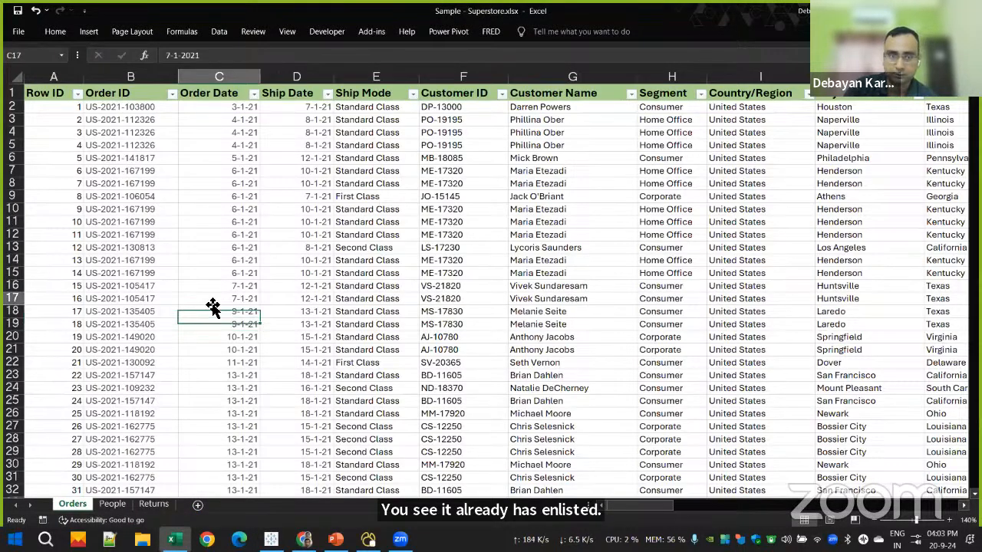
{"action": "left_click", "coordinate": [215, 299]}
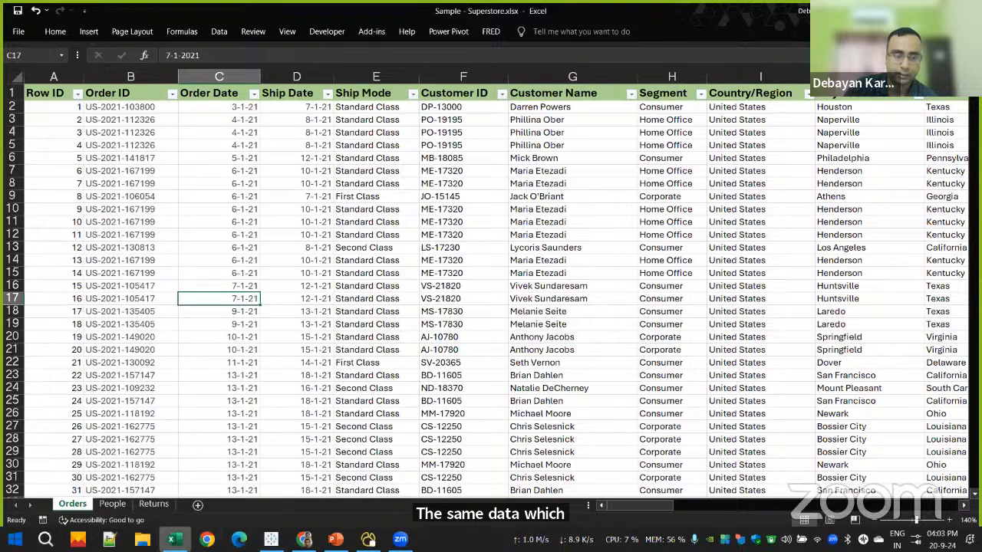
Switch back to Tableau and build the data model by adding the Orders sheet and relating the People sheet to it
{"action": "mouse_move", "coordinate": [174, 539]}
{"action": "left_click", "coordinate": [271, 539]}
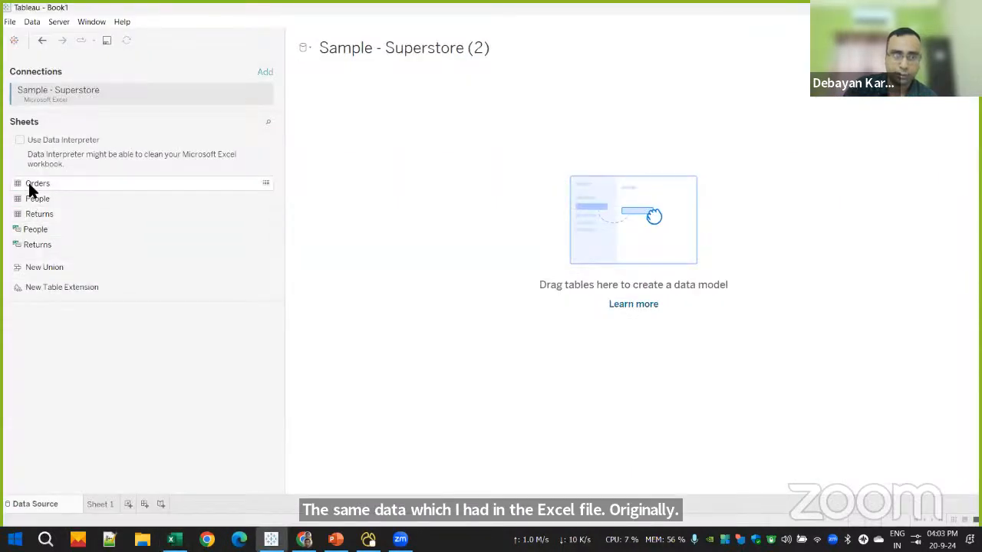
{"action": "left_click_drag", "start_coordinate": [35, 201], "coordinate": [47, 206]}
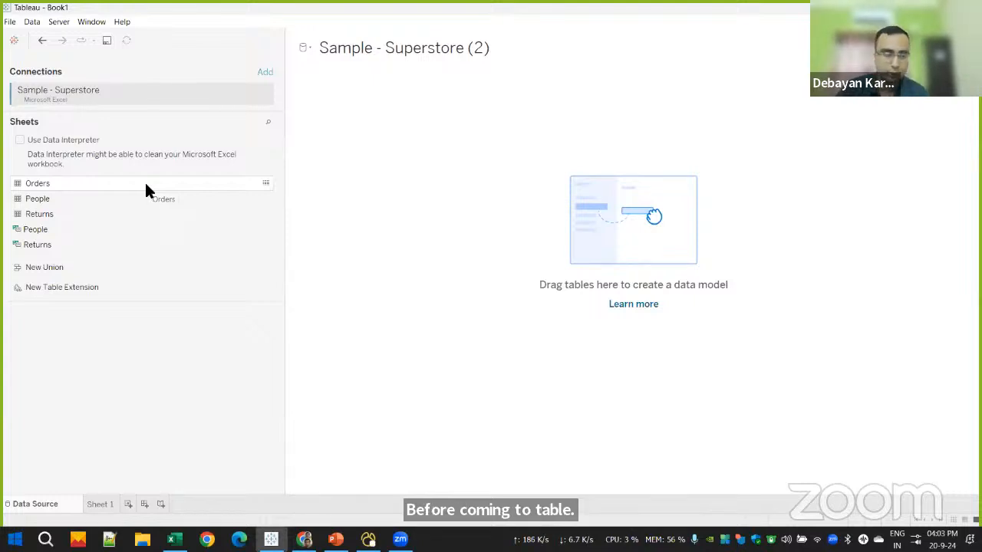
{"action": "left_click_drag", "start_coordinate": [68, 182], "coordinate": [336, 200]}
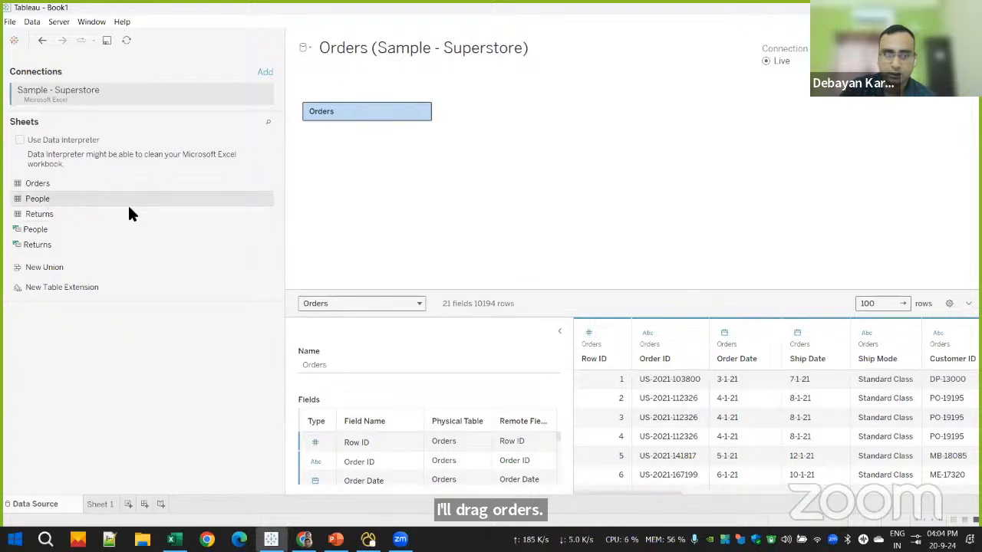
{"action": "left_click_drag", "start_coordinate": [129, 204], "coordinate": [534, 161]}
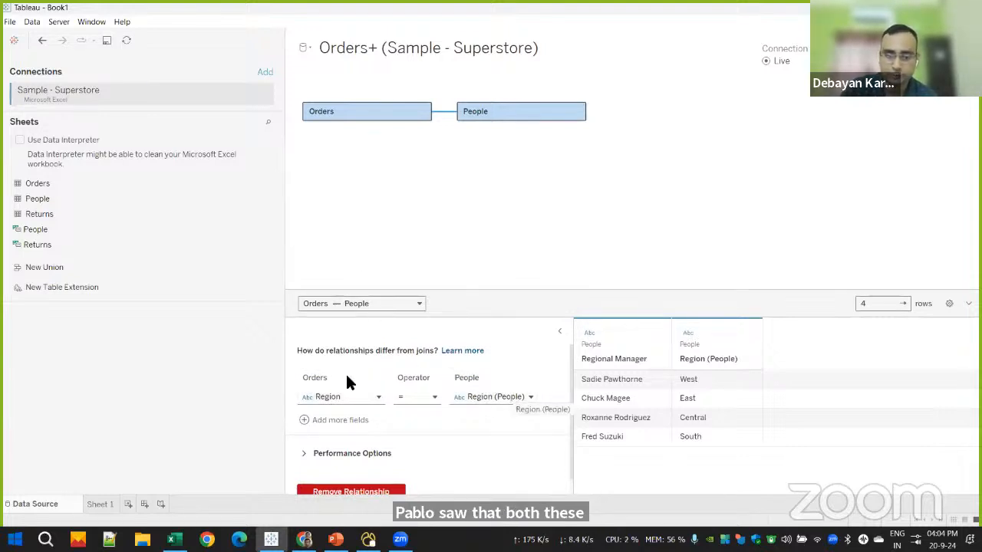
Check the Region fields linking Orders and People, and add the Returns sheet to the data model related to Orders
{"action": "left_click", "coordinate": [500, 396]}
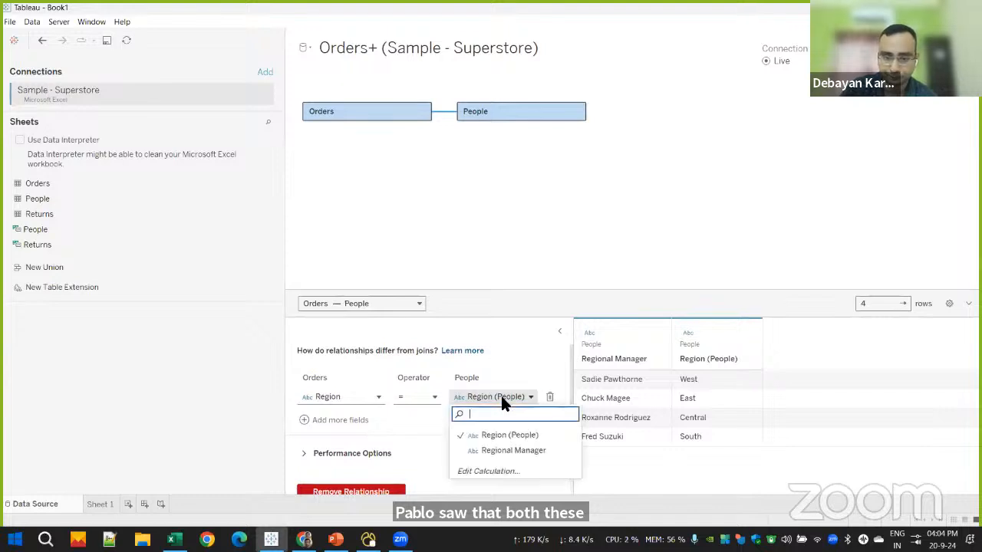
{"action": "left_click", "coordinate": [500, 396]}
{"action": "left_click", "coordinate": [364, 397]}
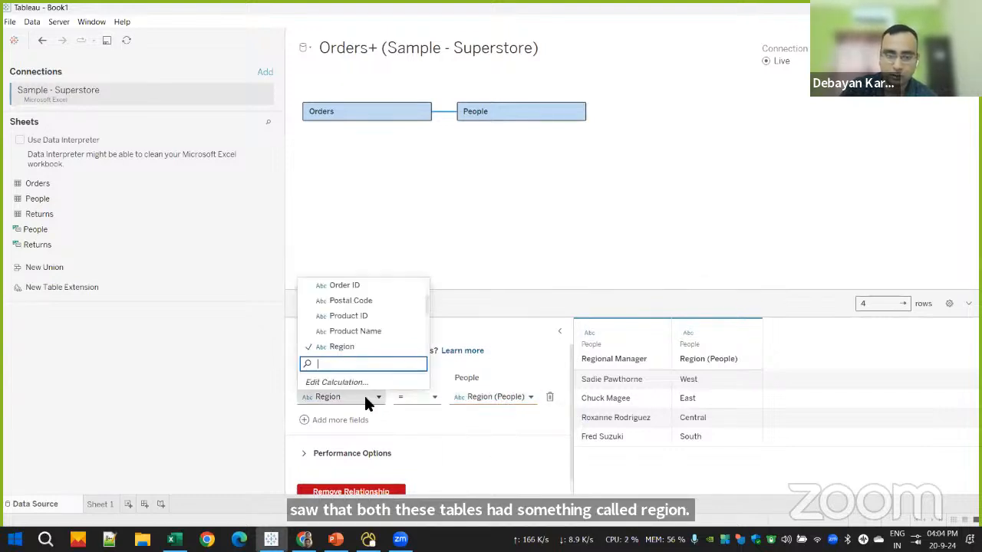
{"action": "left_click", "coordinate": [350, 396]}
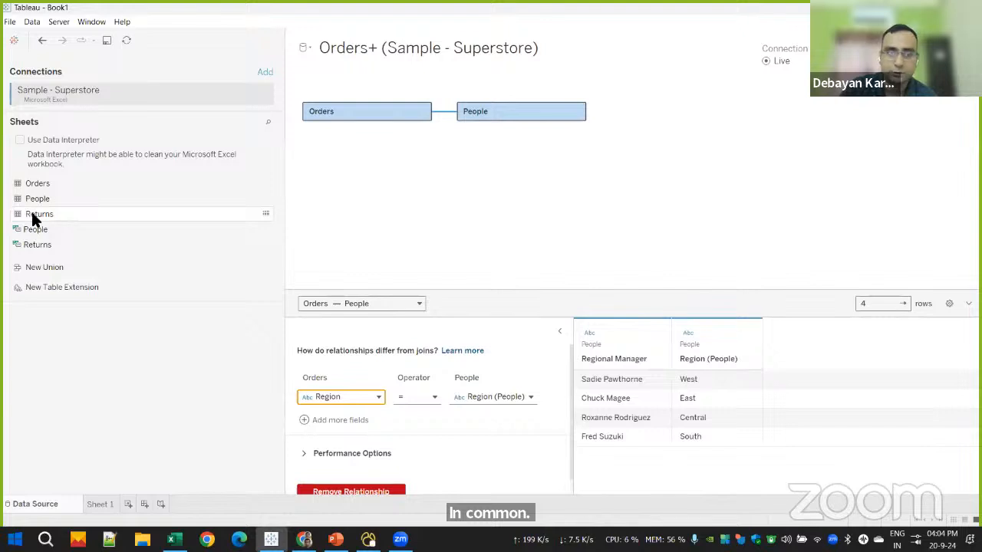
{"action": "left_click_drag", "start_coordinate": [33, 217], "coordinate": [522, 236]}
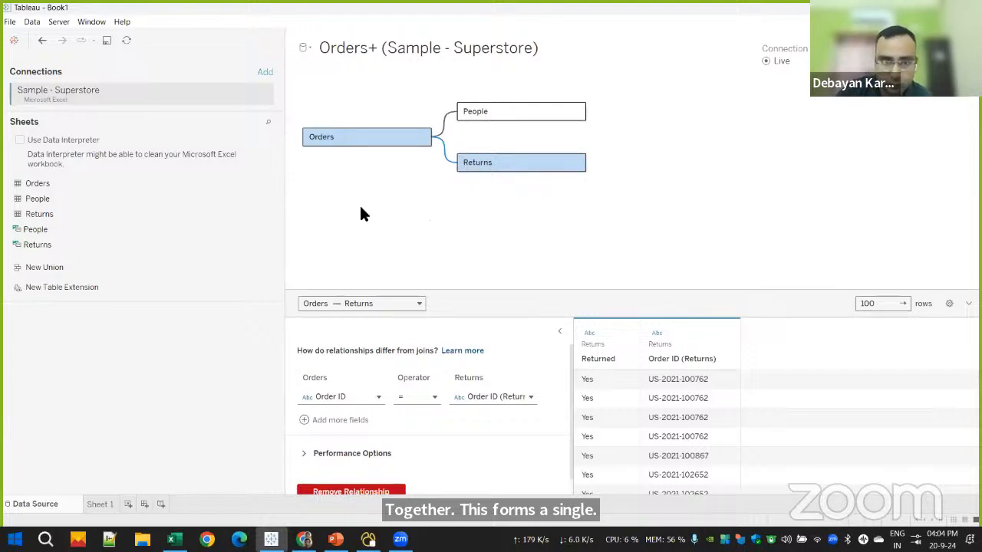
Add a new worksheet after Sheet 1 and select the Orders+ (Sample - Superstore) data source for it
{"action": "left_click", "coordinate": [101, 508]}
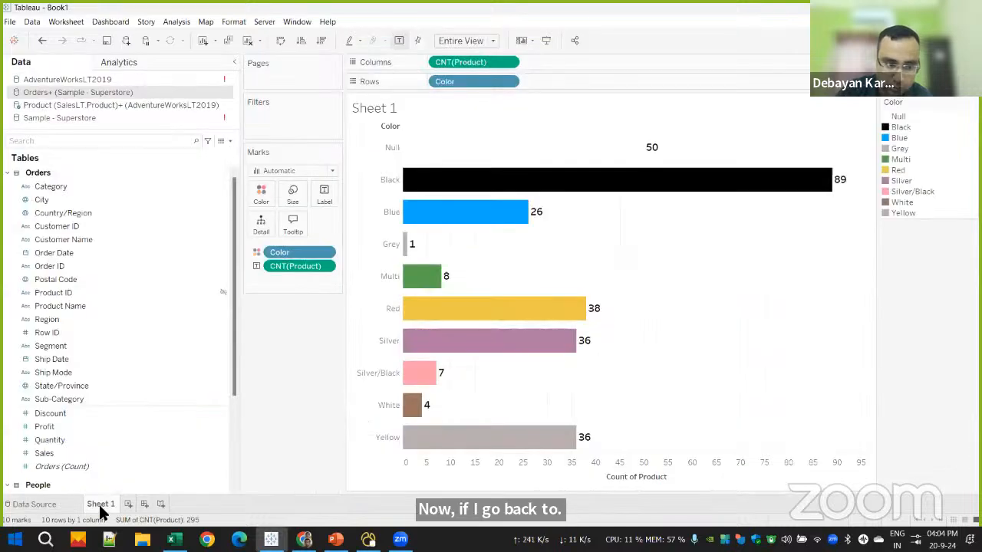
{"action": "left_click", "coordinate": [118, 107]}
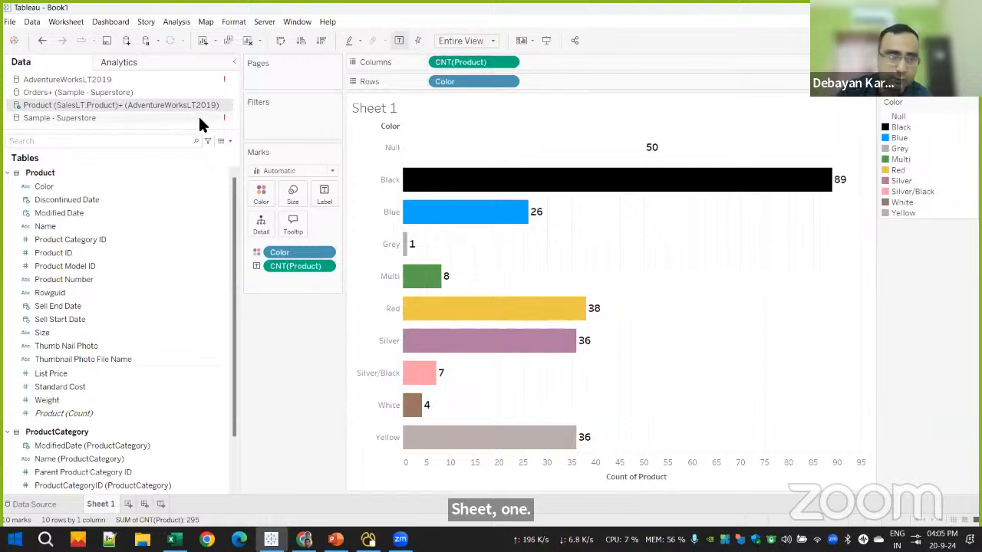
{"action": "left_click", "coordinate": [128, 504]}
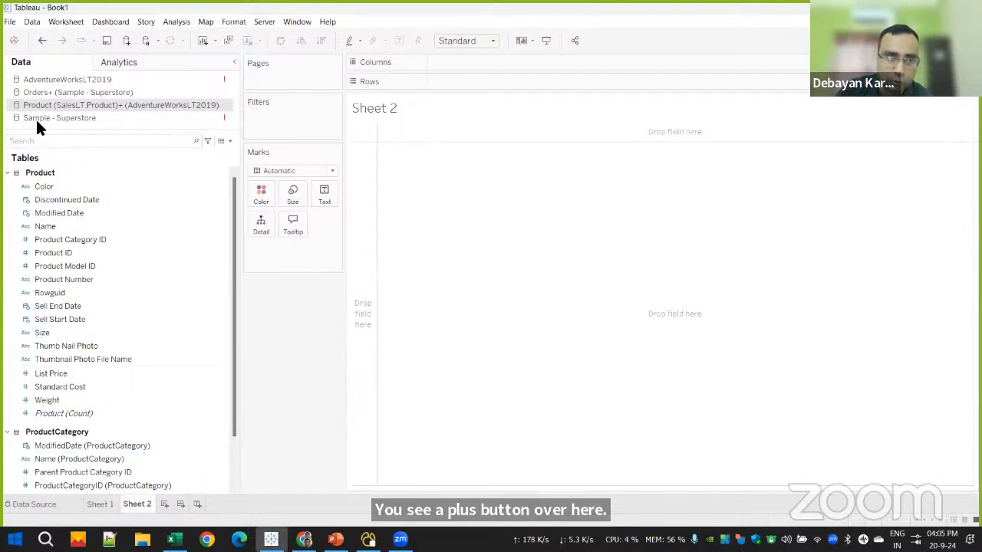
{"action": "left_click", "coordinate": [62, 91]}
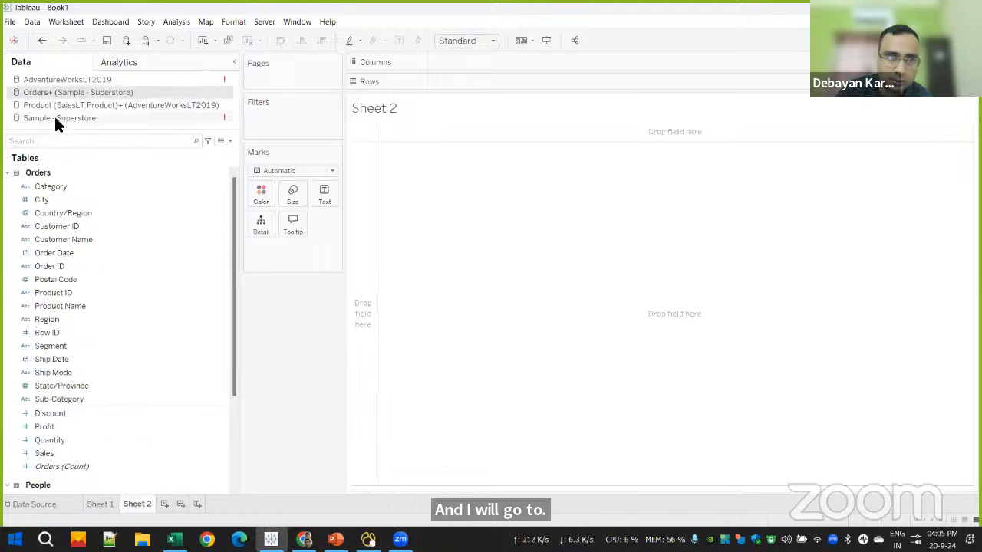
Close the unused Sample - Superstore and AdventureWorksLT2019 data sources that are marked with red exclamation points
{"action": "right_click", "coordinate": [55, 116]}
{"action": "left_click", "coordinate": [81, 195]}
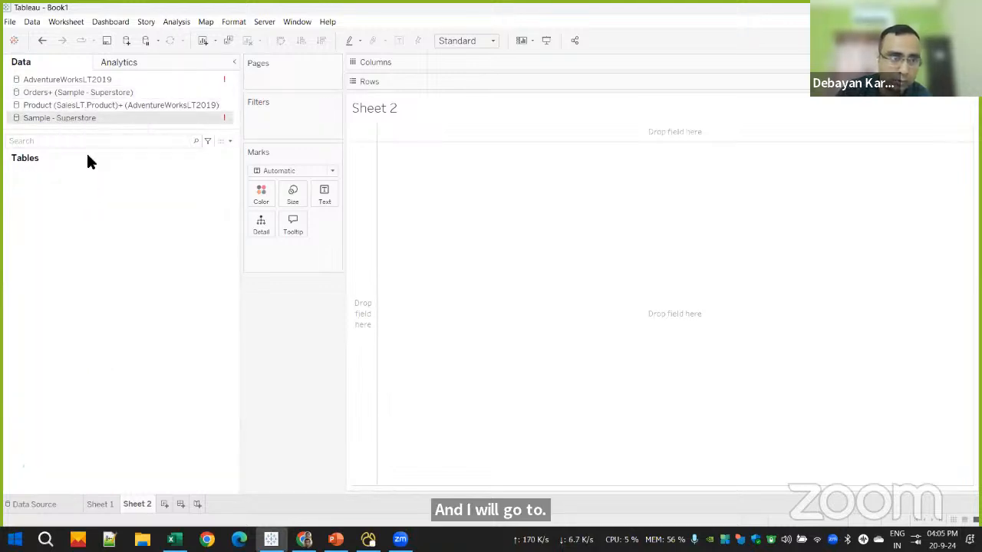
{"action": "left_click", "coordinate": [70, 91]}
{"action": "left_click", "coordinate": [80, 79]}
{"action": "right_click", "coordinate": [80, 82]}
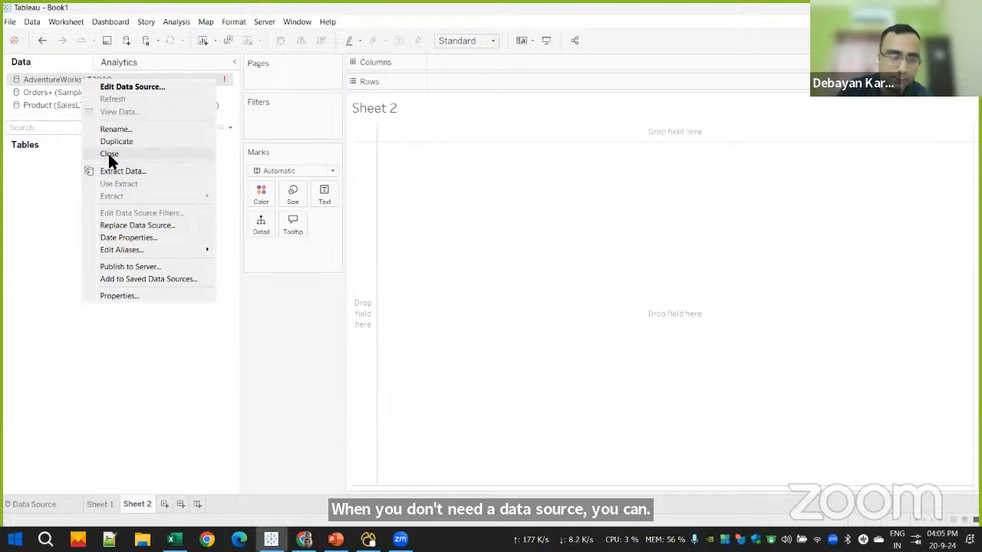
{"action": "left_click", "coordinate": [108, 153]}
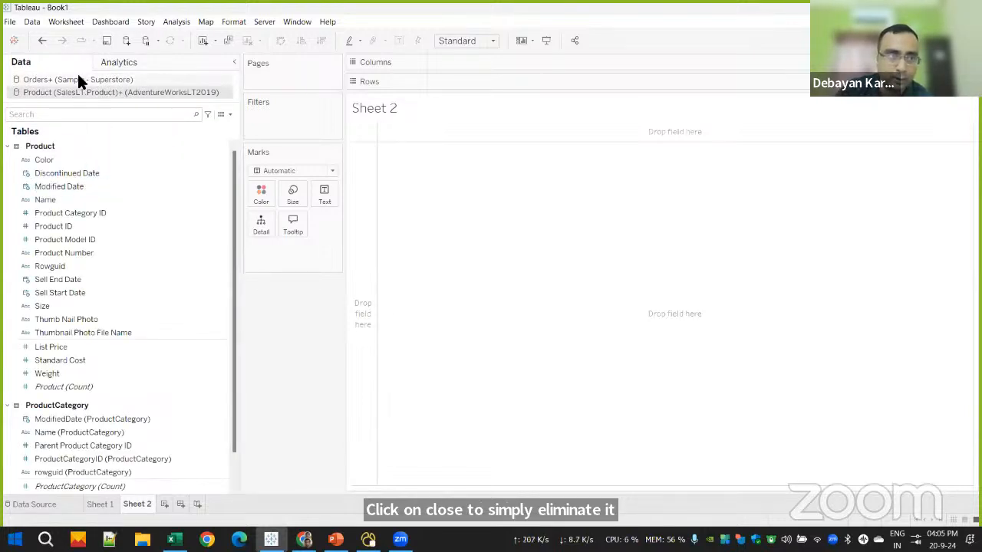
Select the Orders+ data source and examine its Orders, People and Returns fields, including the generated latitude and longitude
{"action": "left_click", "coordinate": [79, 82]}
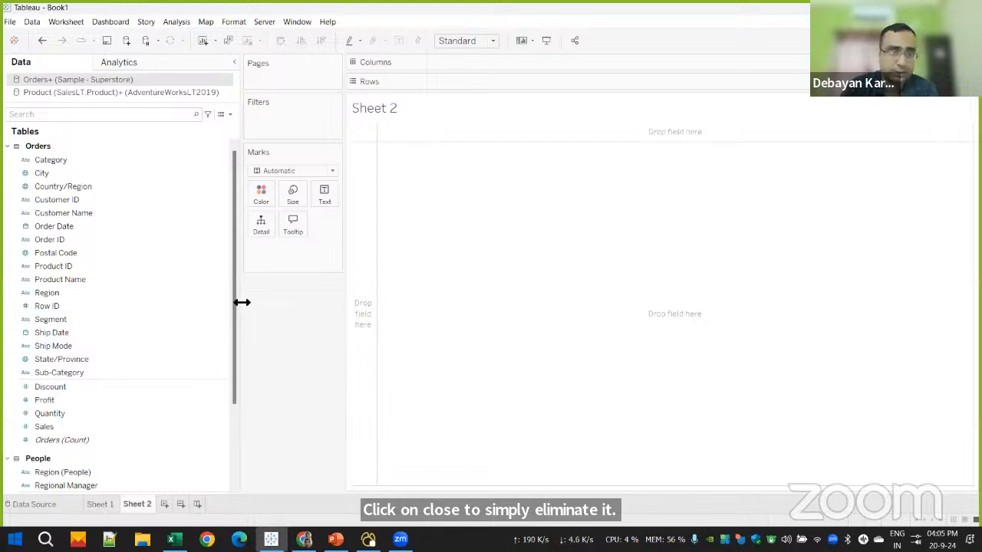
{"action": "scroll", "coordinate": [89, 294], "scroll_direction": "down", "scroll_amount": 3}
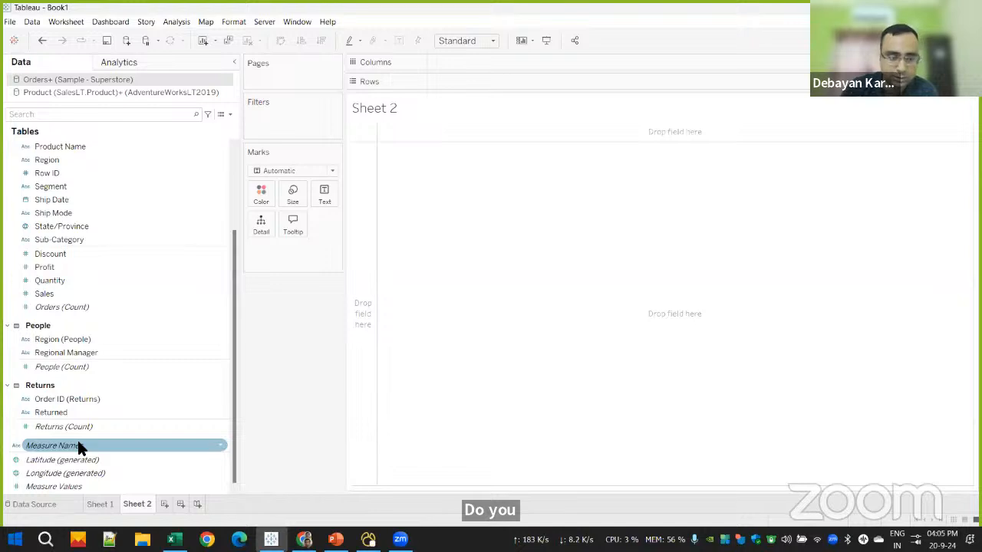
{"action": "scroll", "coordinate": [144, 329], "scroll_direction": "up", "scroll_amount": 3}
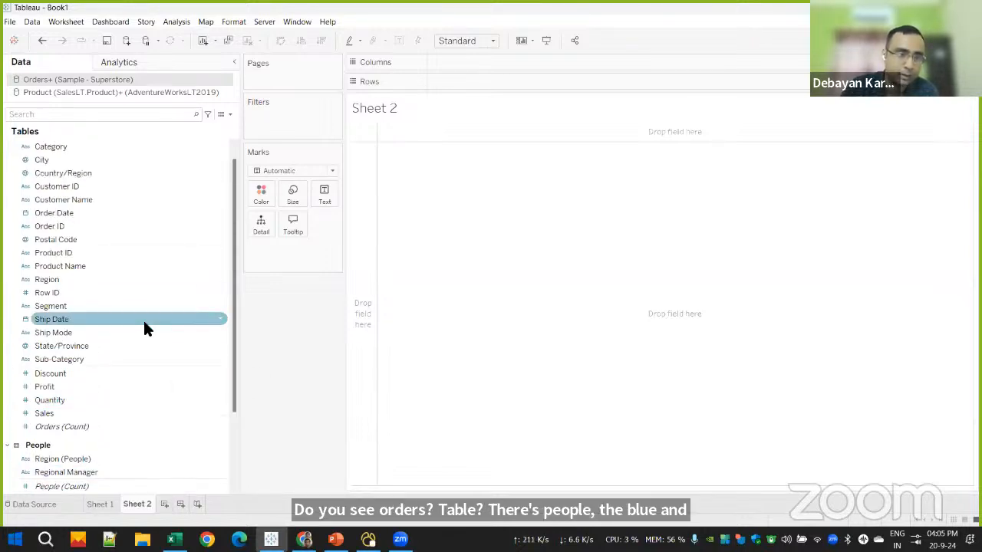
{"action": "scroll", "coordinate": [144, 329], "scroll_direction": "down", "scroll_amount": 3}
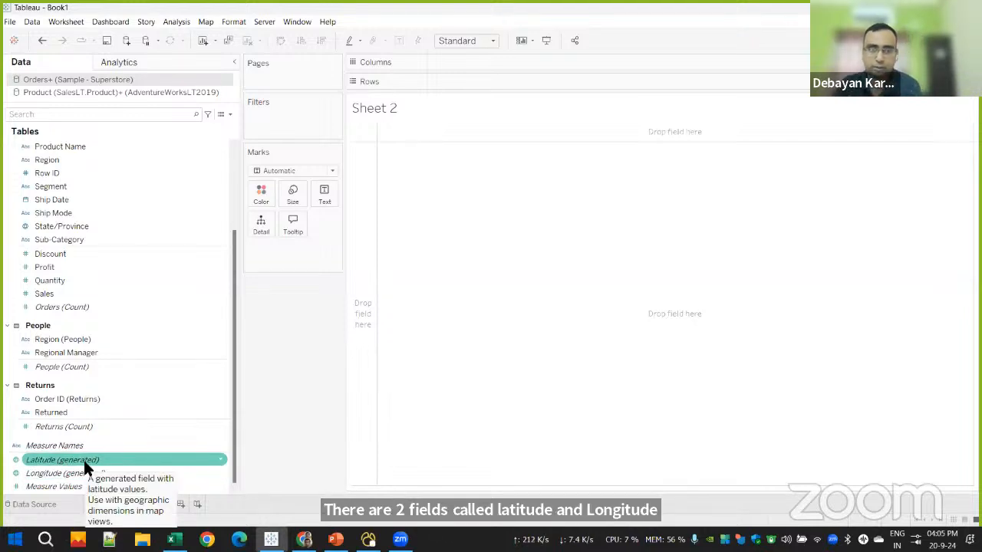
Return to the Orders+ data source page, enlarge the data preview area and show the Orders table in it
{"action": "left_click", "coordinate": [53, 501]}
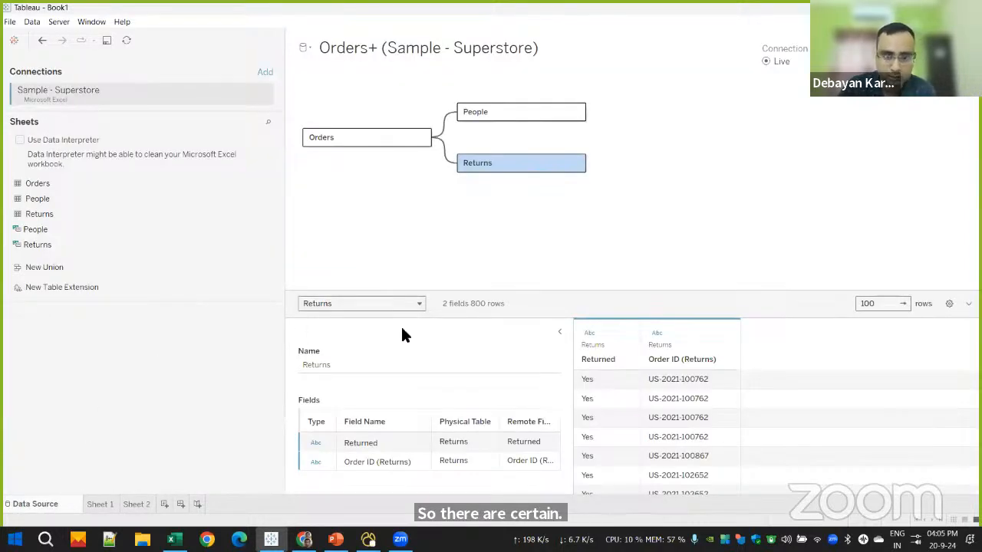
{"action": "left_click", "coordinate": [559, 332]}
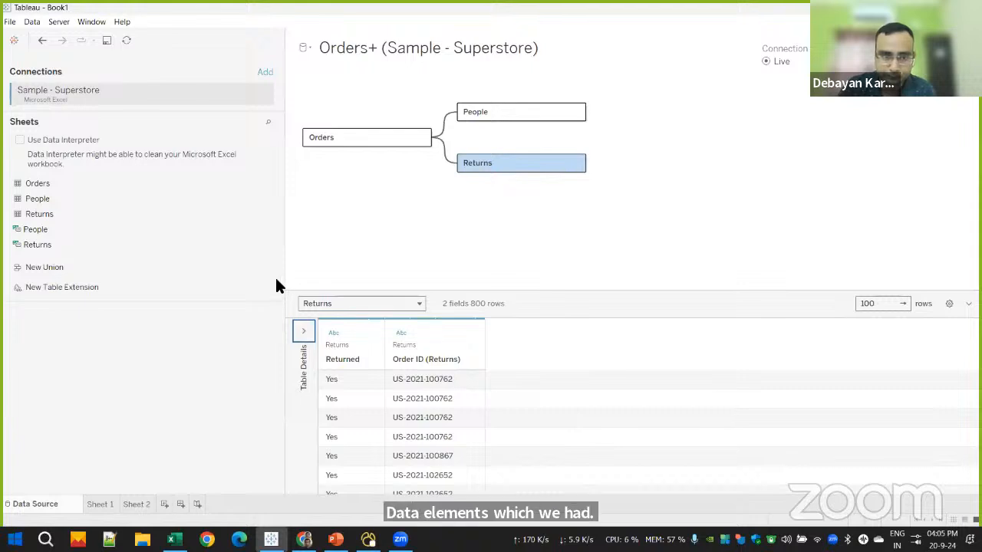
{"action": "left_click_drag", "start_coordinate": [288, 281], "coordinate": [139, 281]}
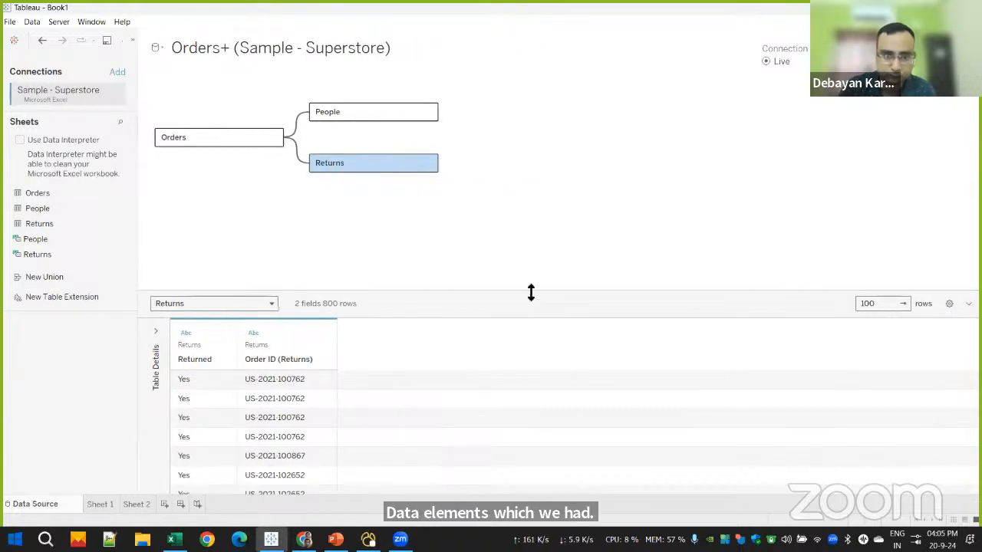
{"action": "left_click_drag", "start_coordinate": [545, 292], "coordinate": [566, 207]}
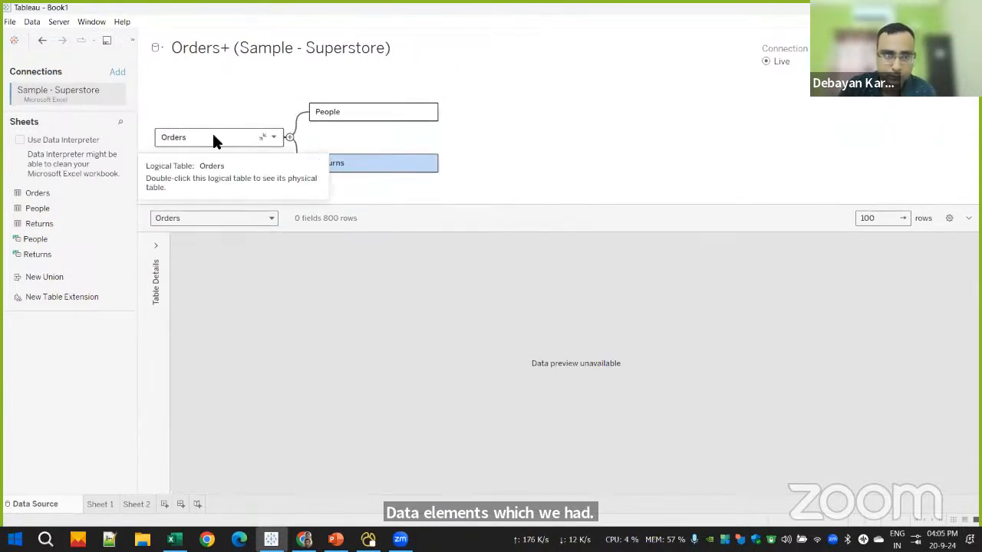
{"action": "left_click", "coordinate": [214, 138]}
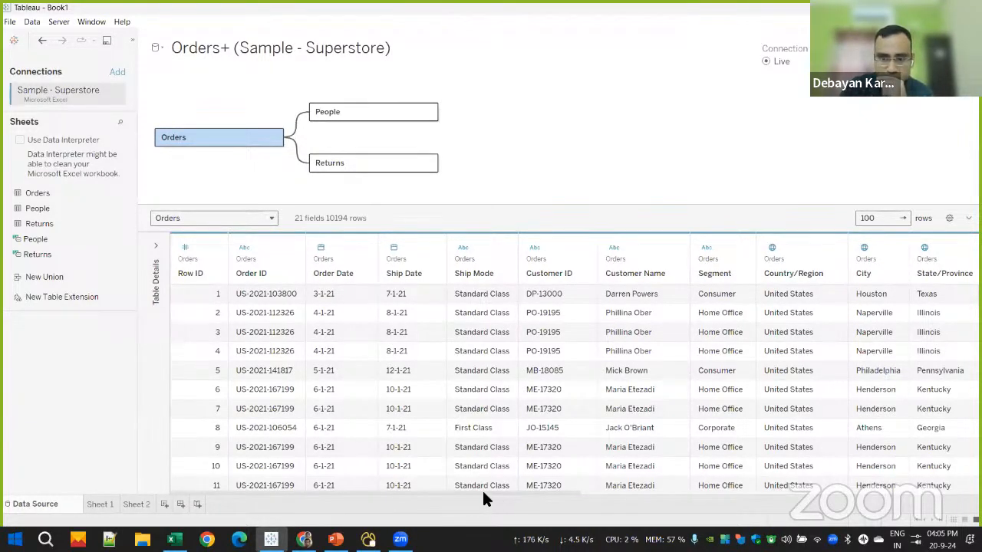
Examine the geographic columns of the Orders table: Country/Region, City, State/Province and Postal Code
{"action": "left_click_drag", "start_coordinate": [520, 491], "coordinate": [688, 493]}
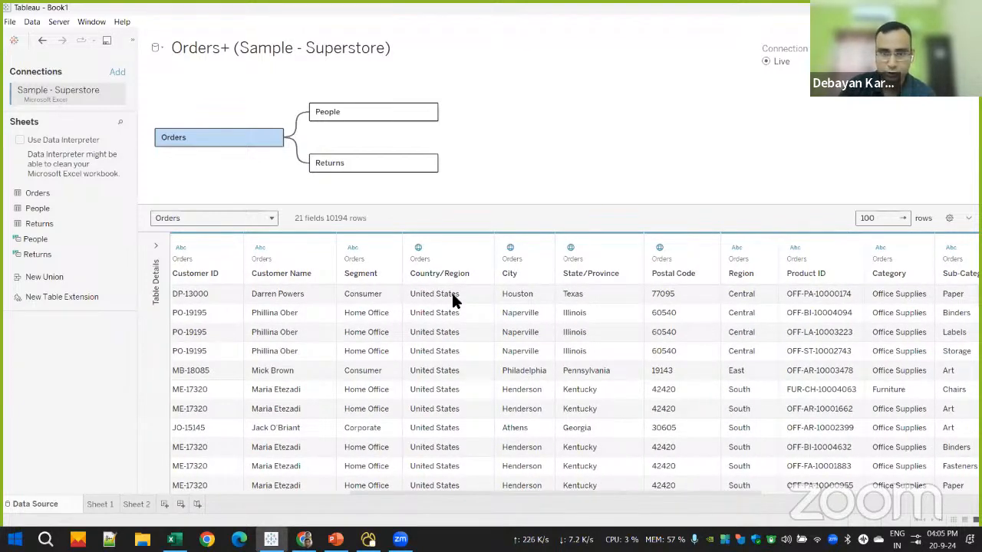
{"action": "left_click", "coordinate": [464, 254]}
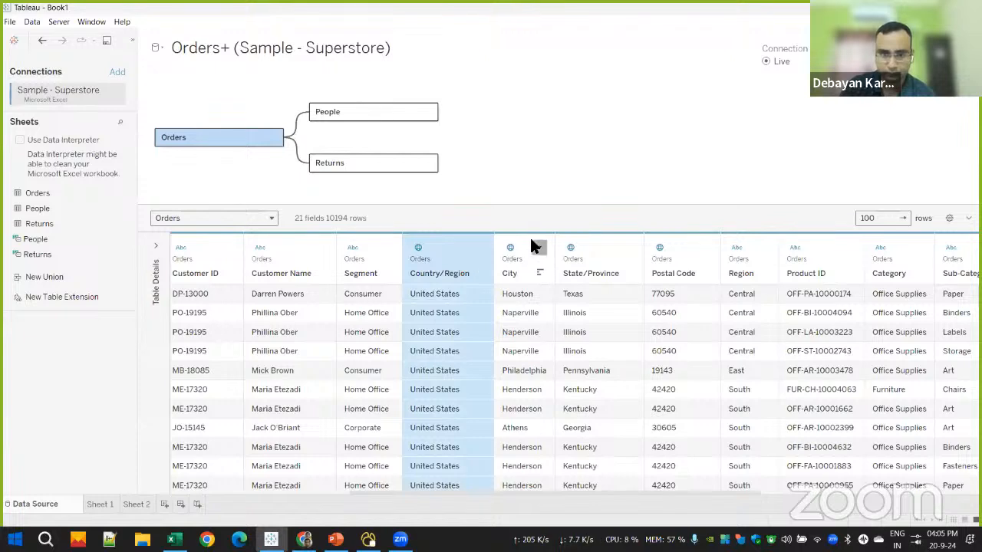
{"action": "left_click", "coordinate": [522, 242]}
{"action": "left_click", "coordinate": [625, 245]}
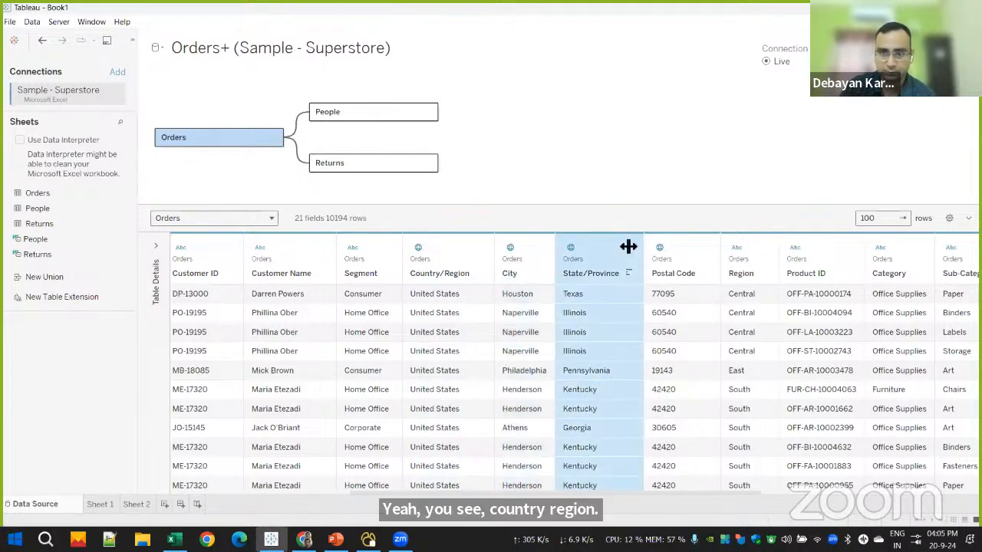
{"action": "left_click", "coordinate": [681, 247]}
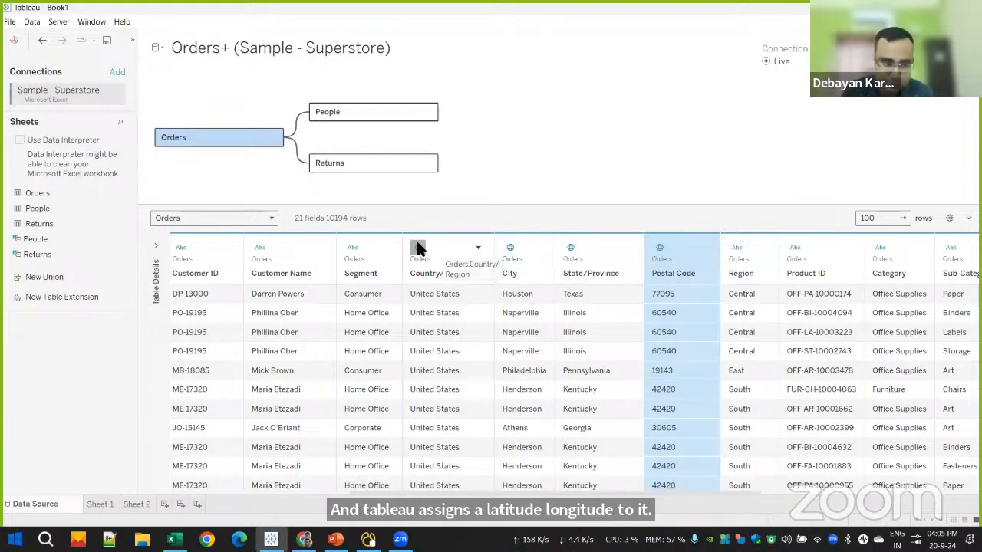
On Sheet 2, chart Sales by year with Order Date as columns and Sales as rows
{"action": "left_click", "coordinate": [131, 498]}
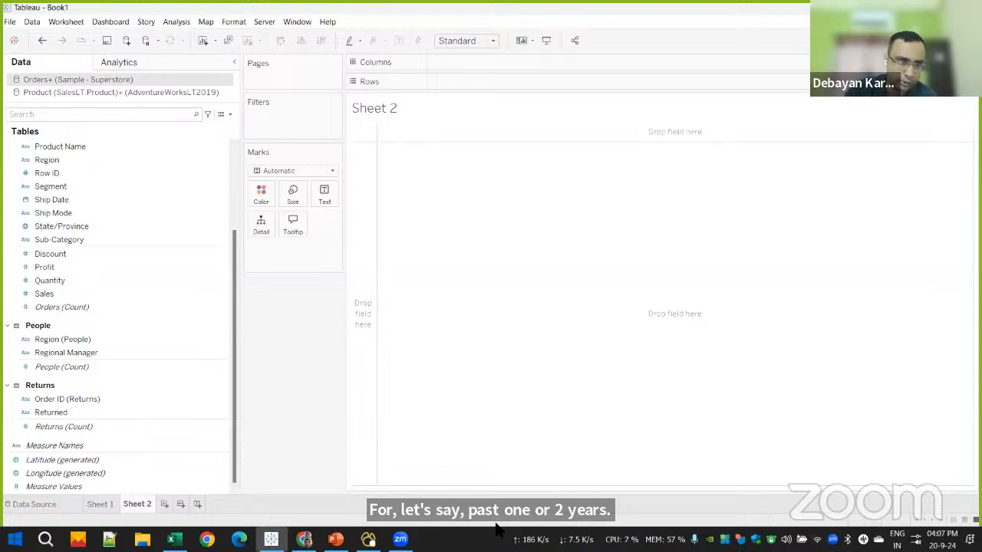
{"action": "left_click", "coordinate": [58, 296]}
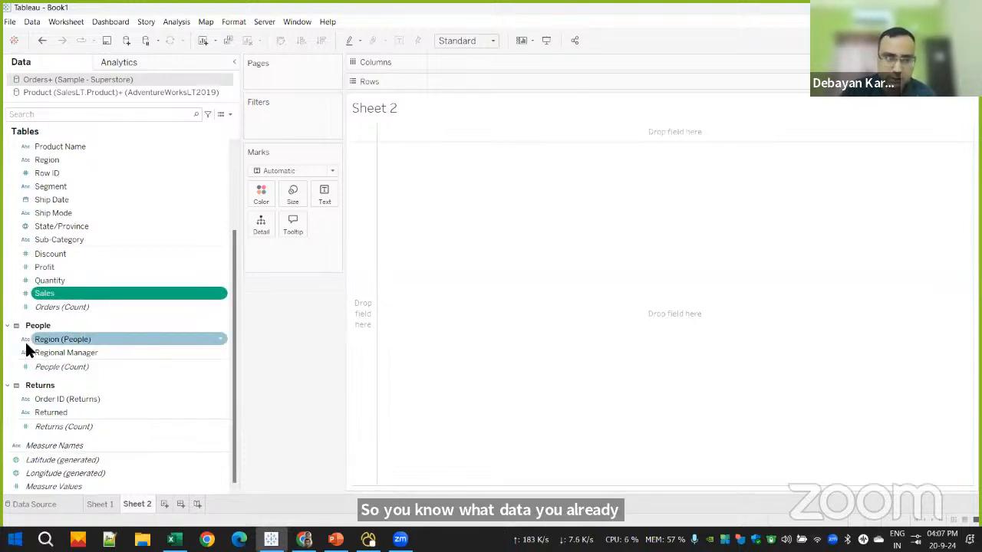
{"action": "scroll", "coordinate": [36, 408], "scroll_direction": "up", "scroll_amount": 3}
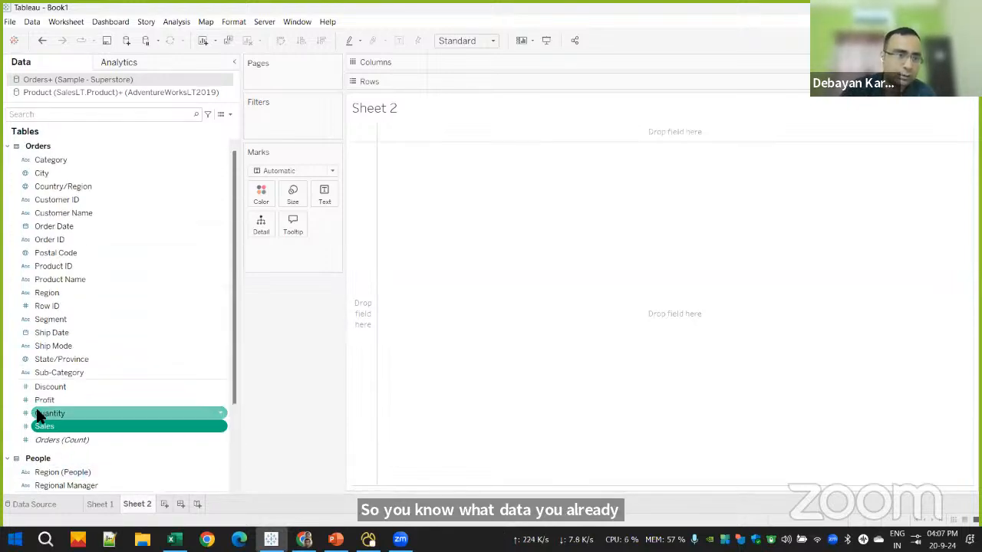
{"action": "left_click", "coordinate": [57, 227]}
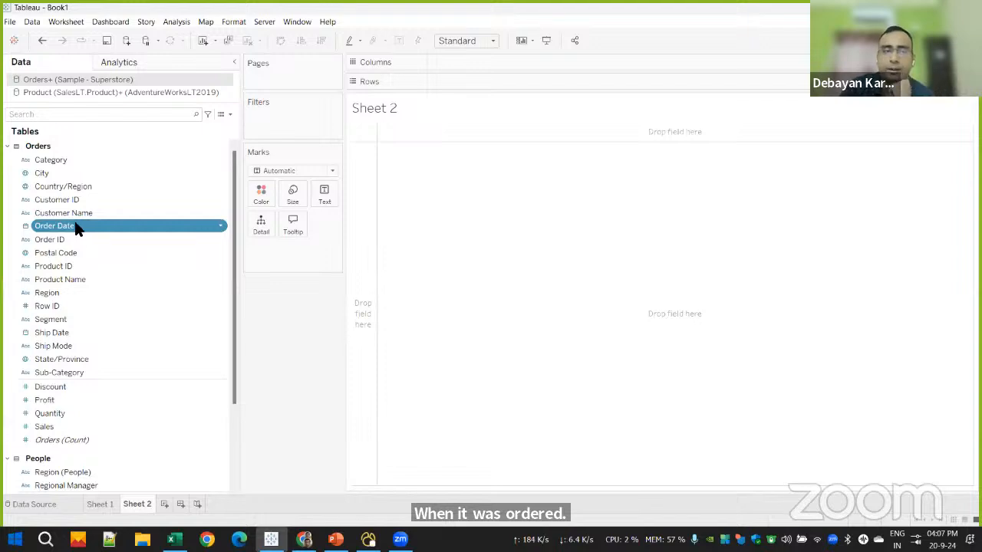
{"action": "left_click_drag", "start_coordinate": [78, 229], "coordinate": [488, 62]}
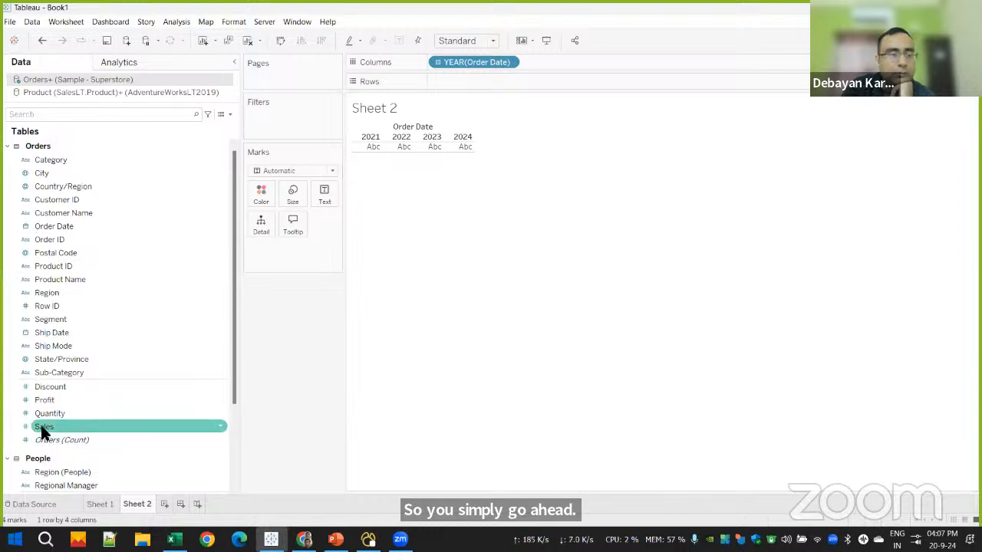
{"action": "left_click_drag", "start_coordinate": [44, 432], "coordinate": [476, 82]}
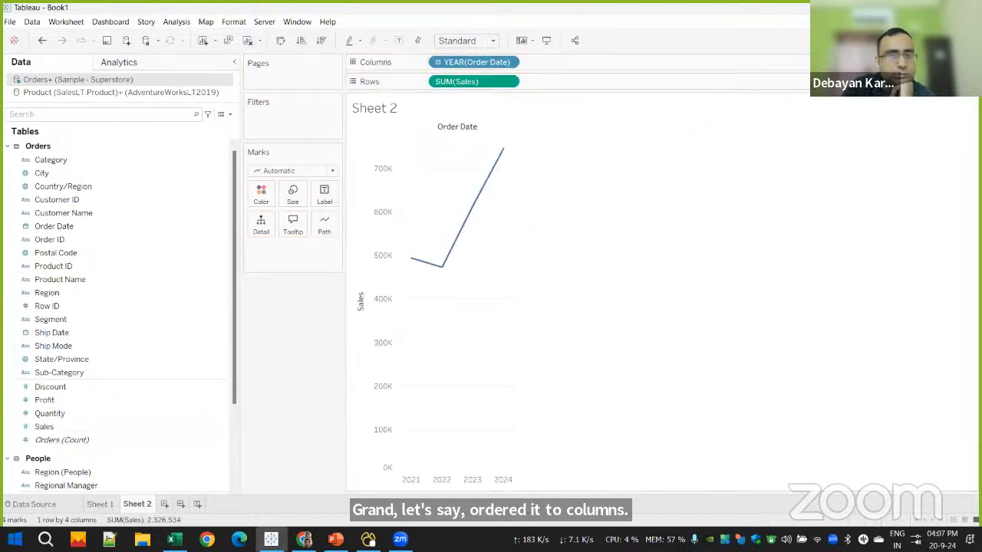
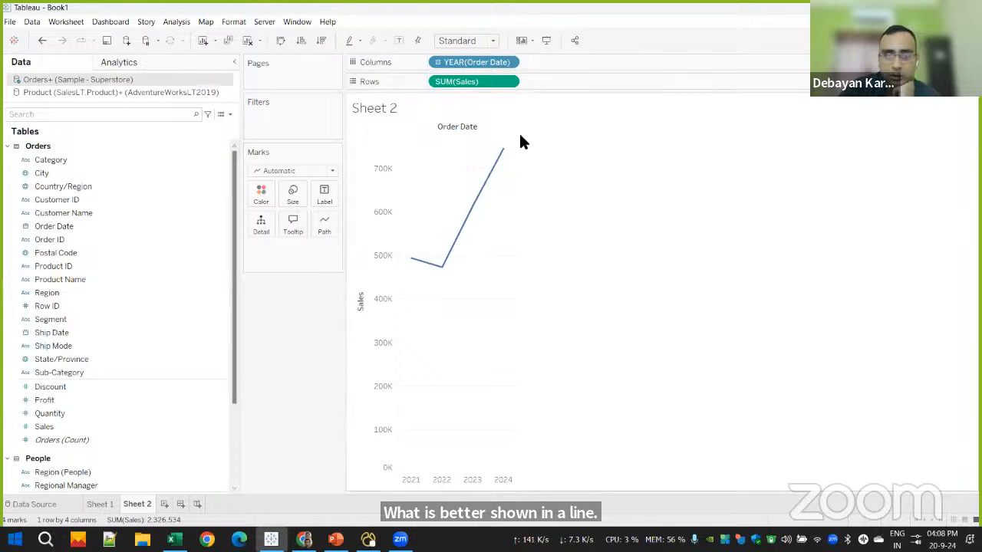
Fit the sales chart to Entire View and switch Order Date to the continuous Year
{"action": "left_click", "coordinate": [485, 41]}
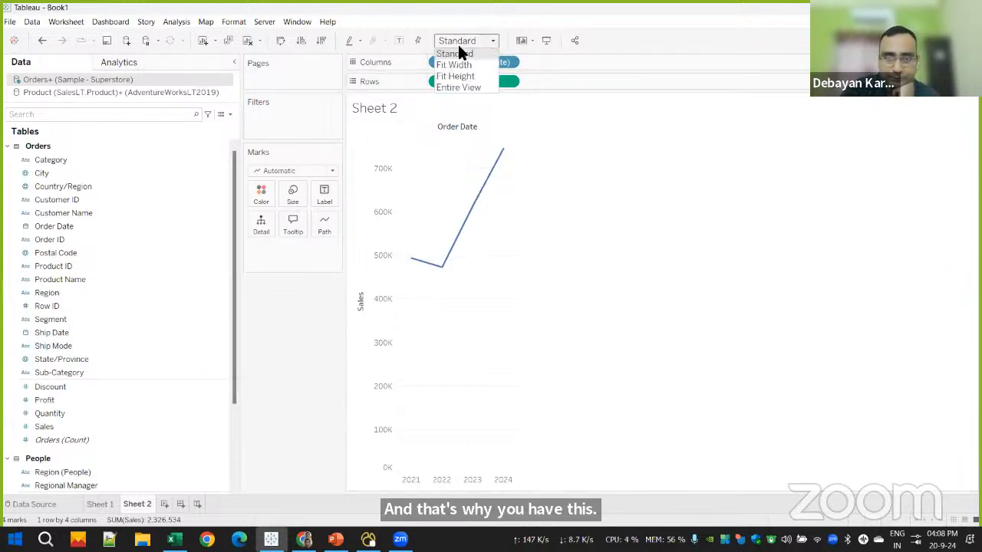
{"action": "left_click", "coordinate": [459, 85]}
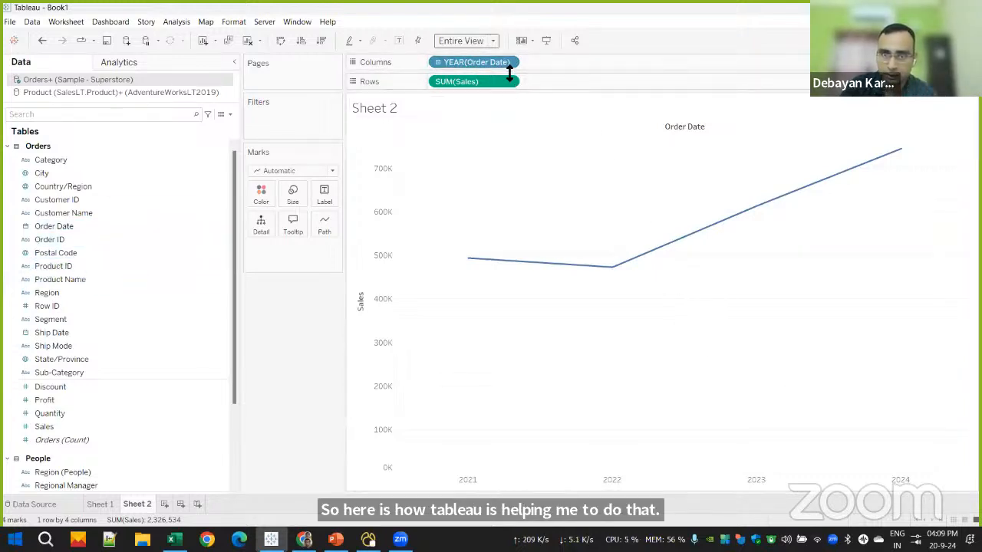
{"action": "right_click", "coordinate": [448, 68]}
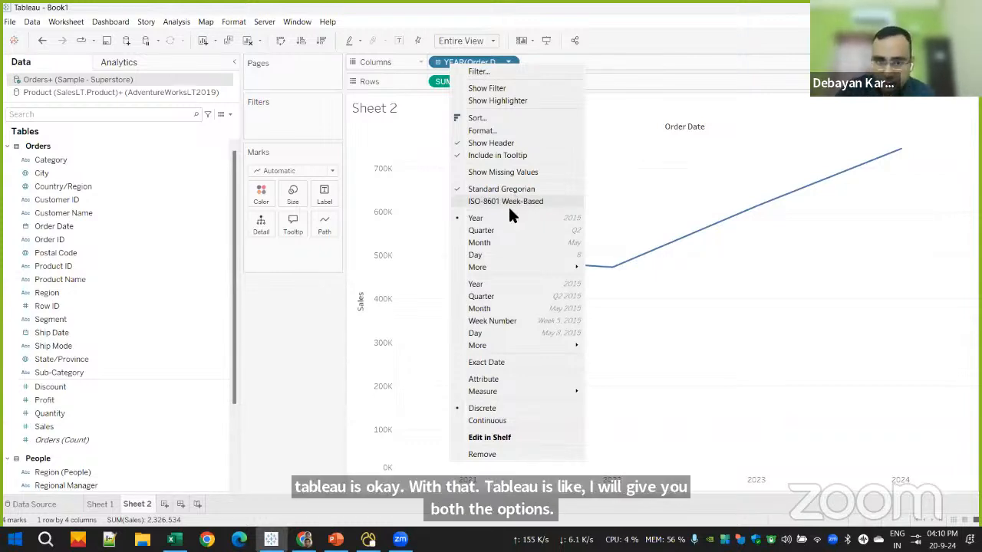
{"action": "left_click", "coordinate": [499, 289]}
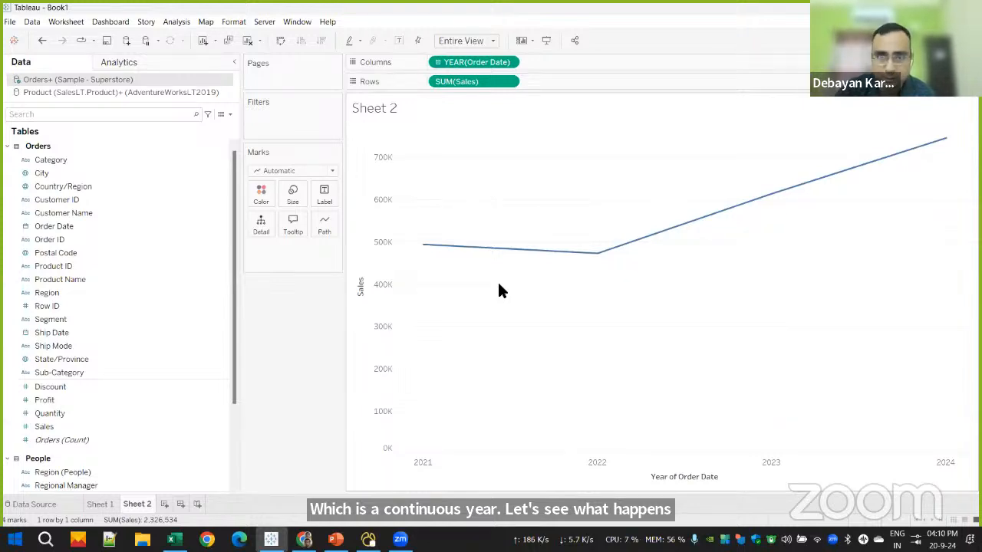
Switch Order Date to the continuous Month and inspect the sales points of the first months of 2021 in presentation mode
{"action": "right_click", "coordinate": [461, 63]}
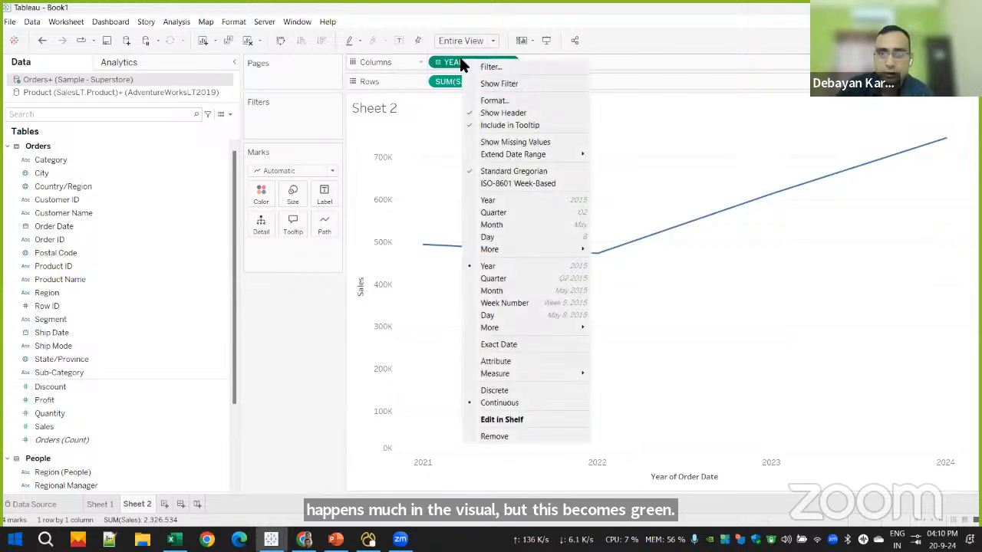
{"action": "left_click", "coordinate": [518, 292]}
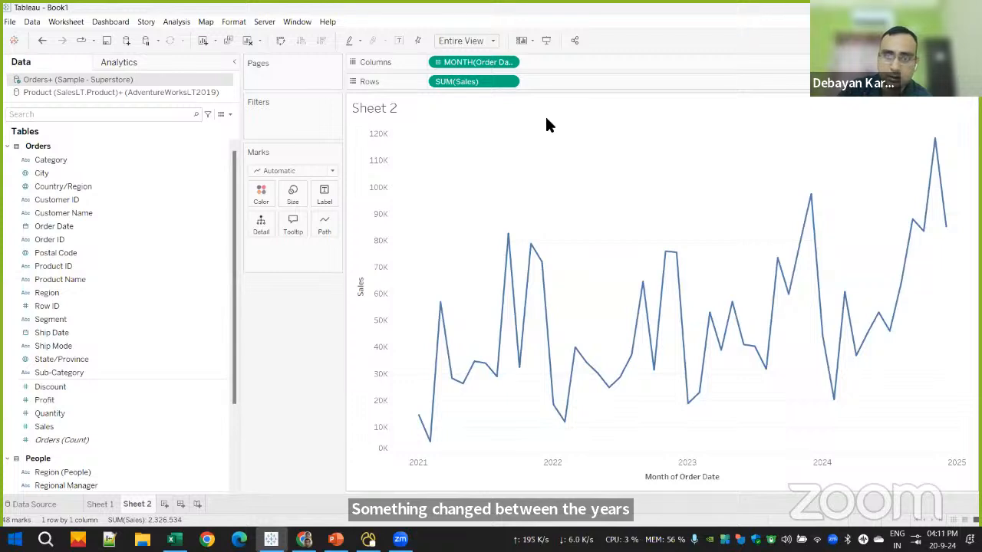
{"action": "left_click", "coordinate": [546, 43]}
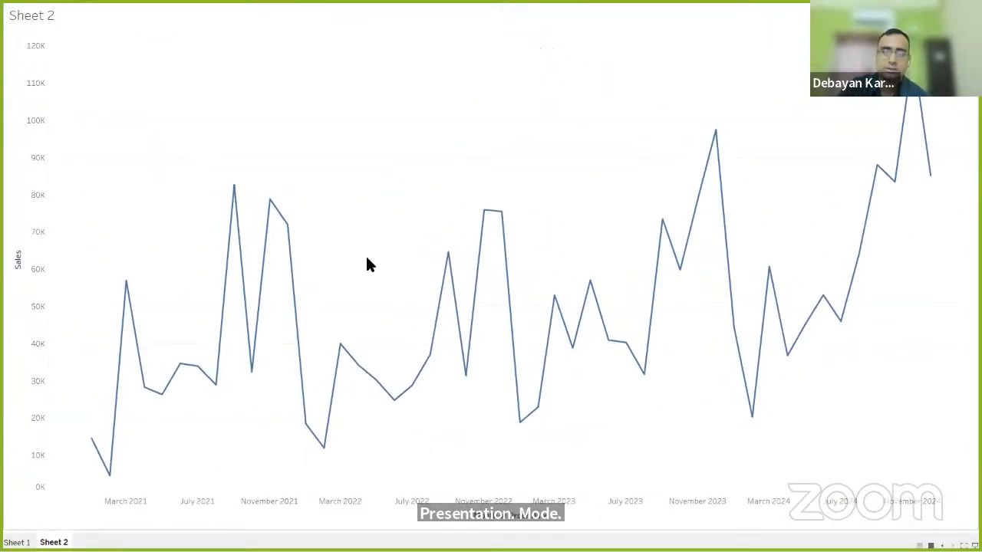
{"action": "mouse_move", "coordinate": [112, 506]}
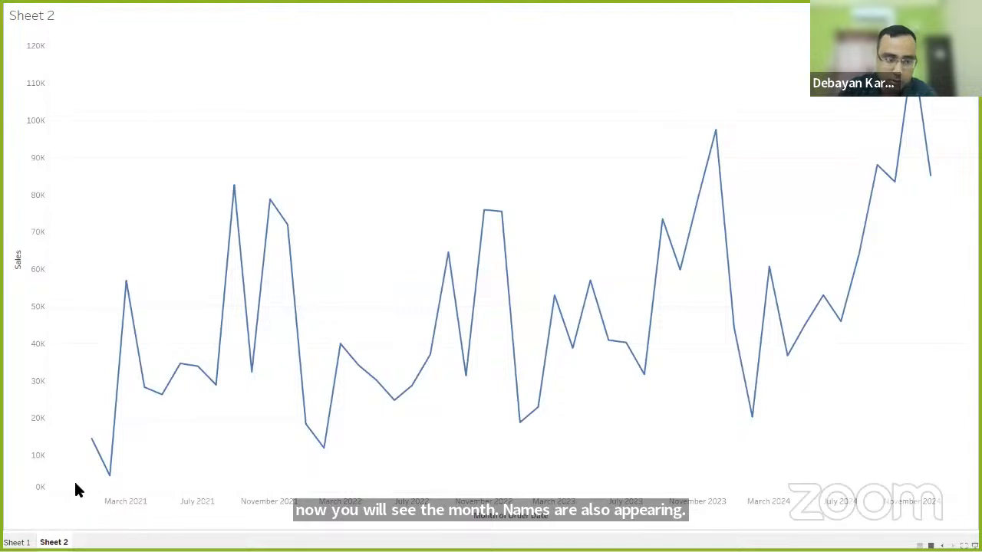
{"action": "mouse_move", "coordinate": [92, 442]}
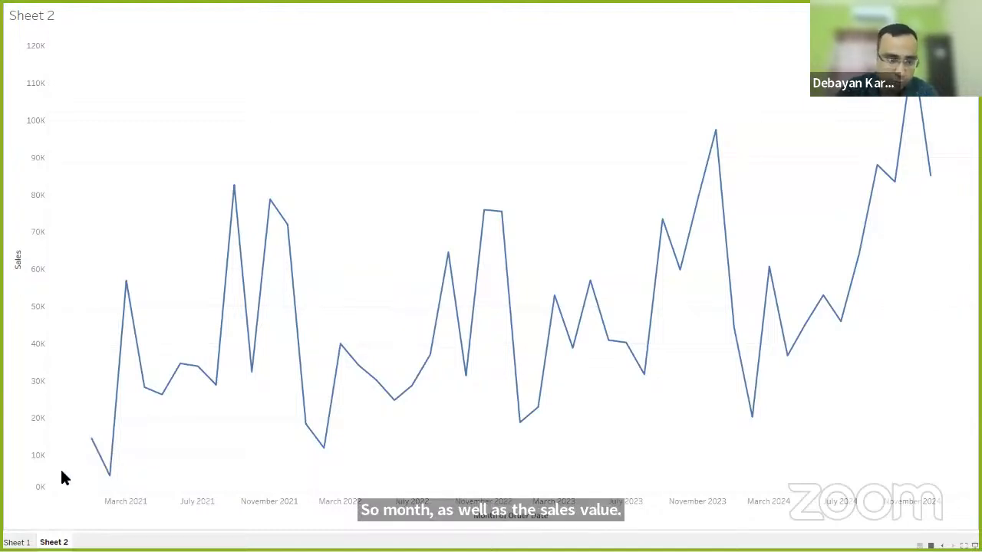
{"action": "mouse_move", "coordinate": [109, 475]}
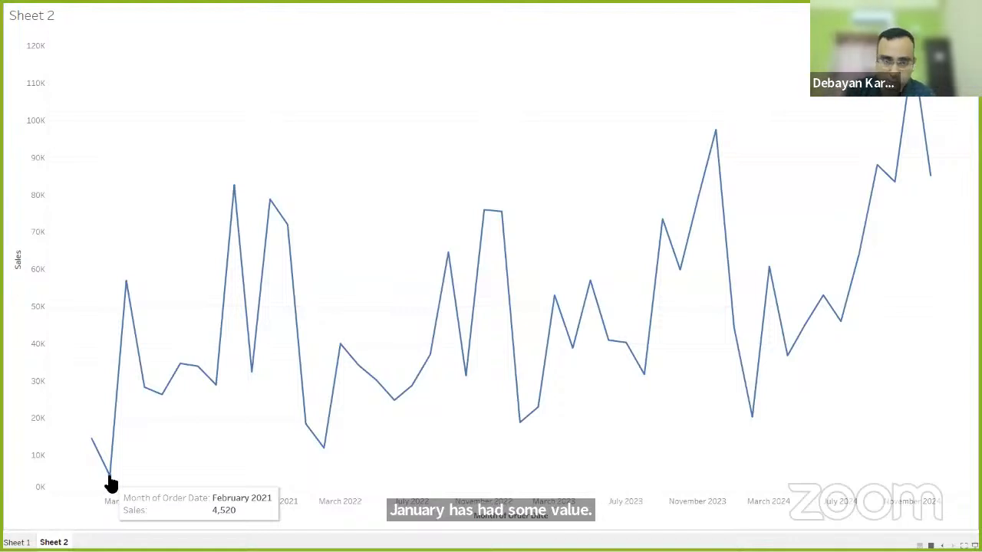
{"action": "mouse_move", "coordinate": [126, 285]}
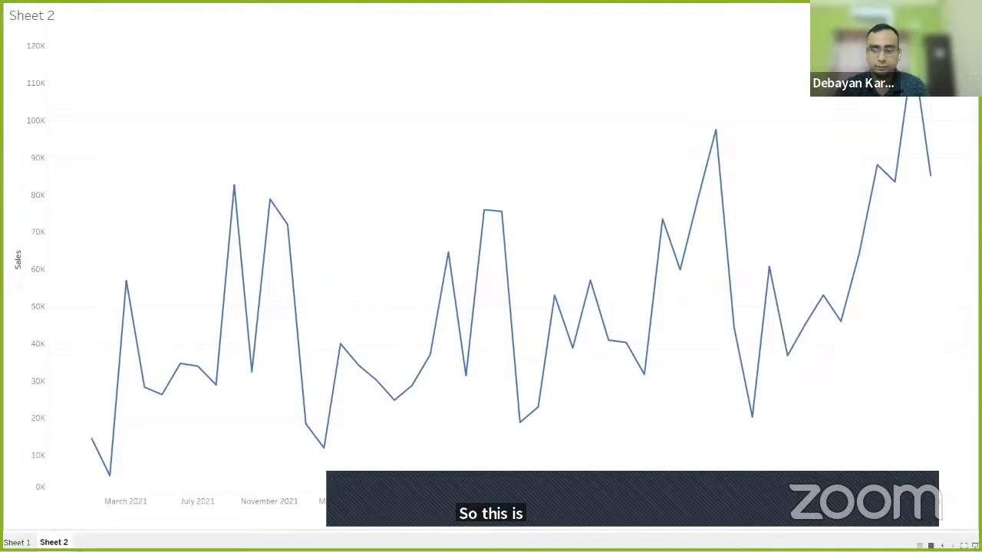
{"action": "left_click", "coordinate": [974, 545]}
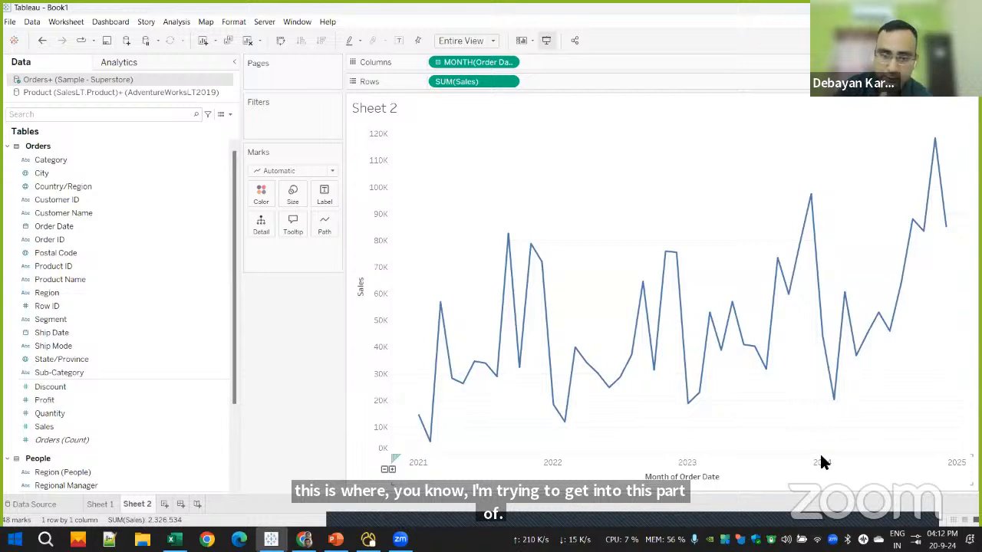
Narrow the data pane and format the Month of Order Date axis with the 3/14/01 date style
{"action": "left_click_drag", "start_coordinate": [240, 354], "coordinate": [139, 354]}
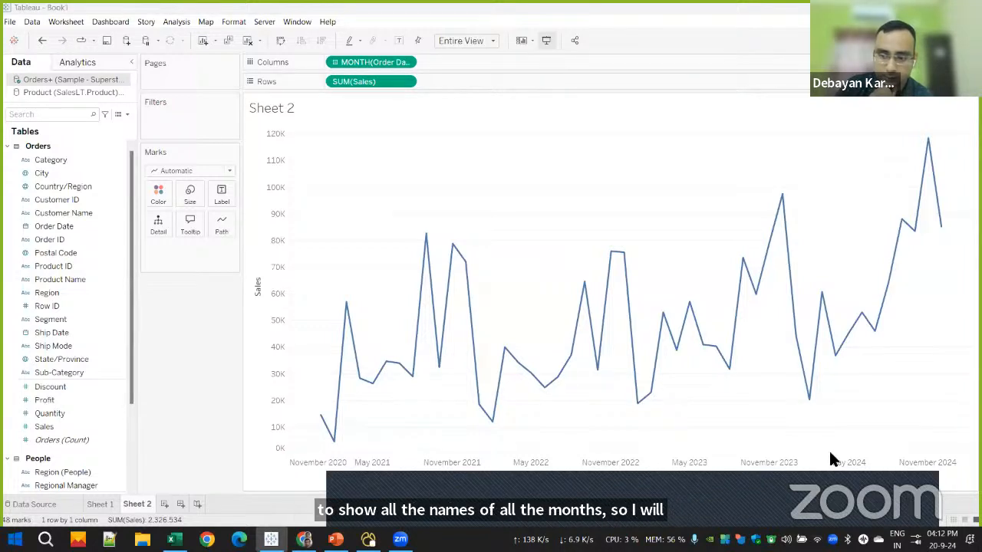
{"action": "right_click", "coordinate": [351, 469]}
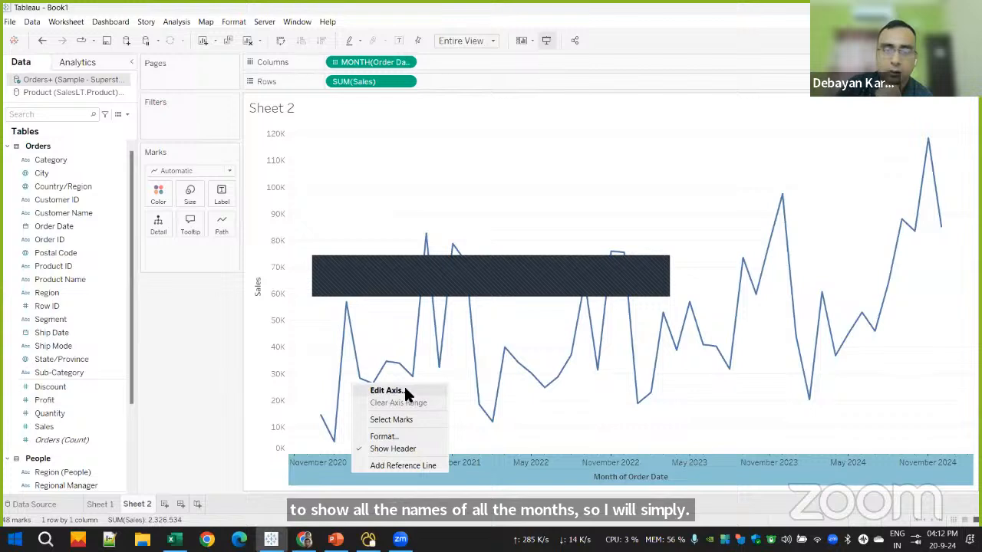
{"action": "left_click", "coordinate": [382, 434]}
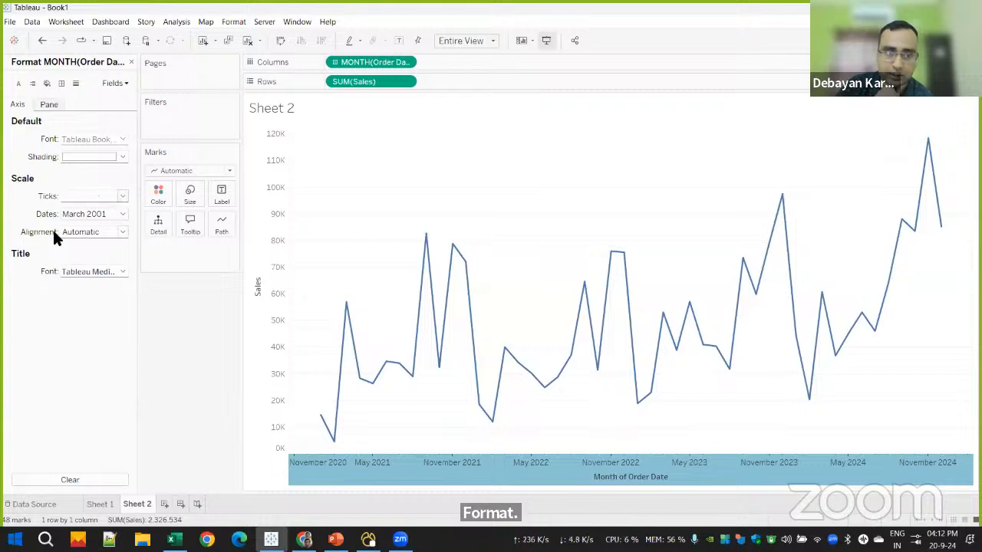
{"action": "left_click", "coordinate": [93, 212]}
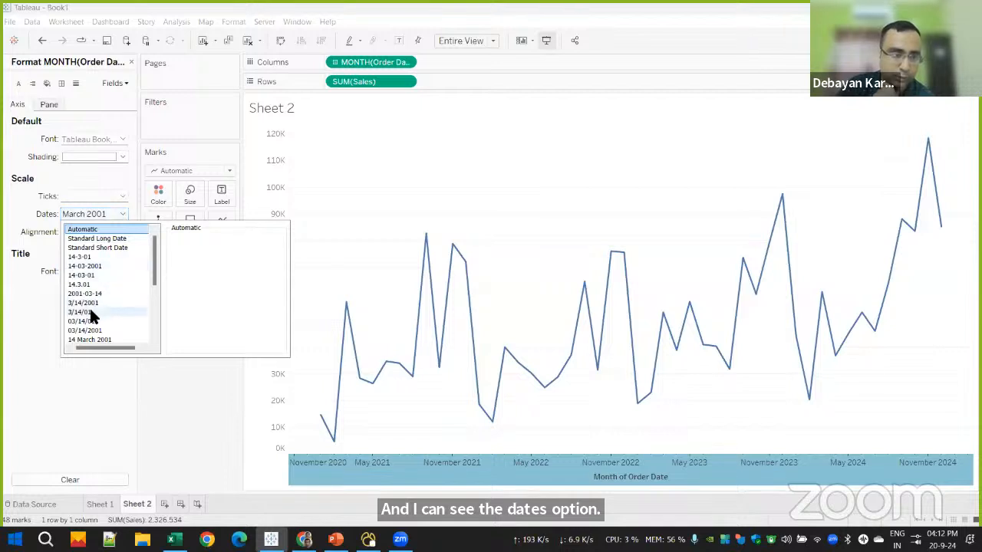
{"action": "scroll", "coordinate": [89, 306], "scroll_direction": "down", "scroll_amount": 1}
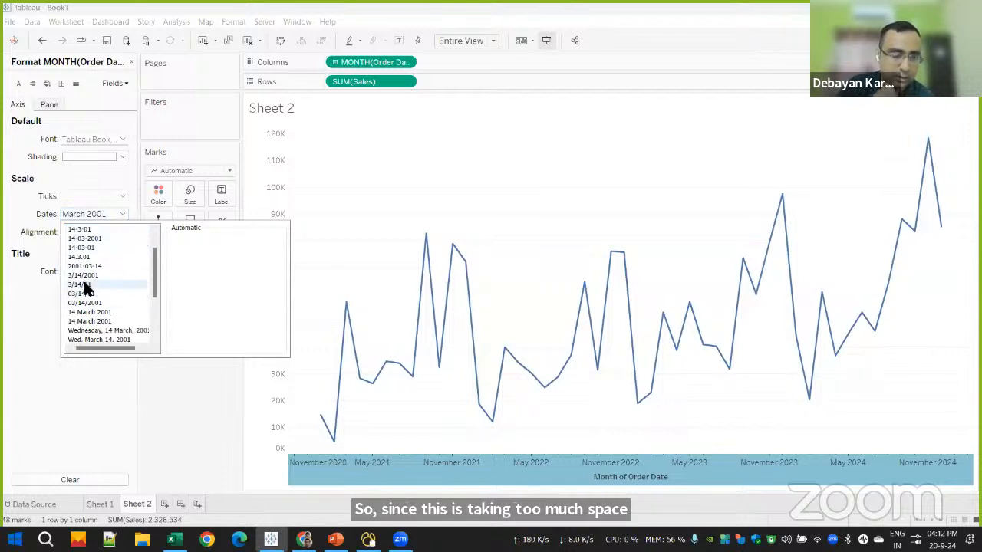
{"action": "left_click", "coordinate": [86, 284]}
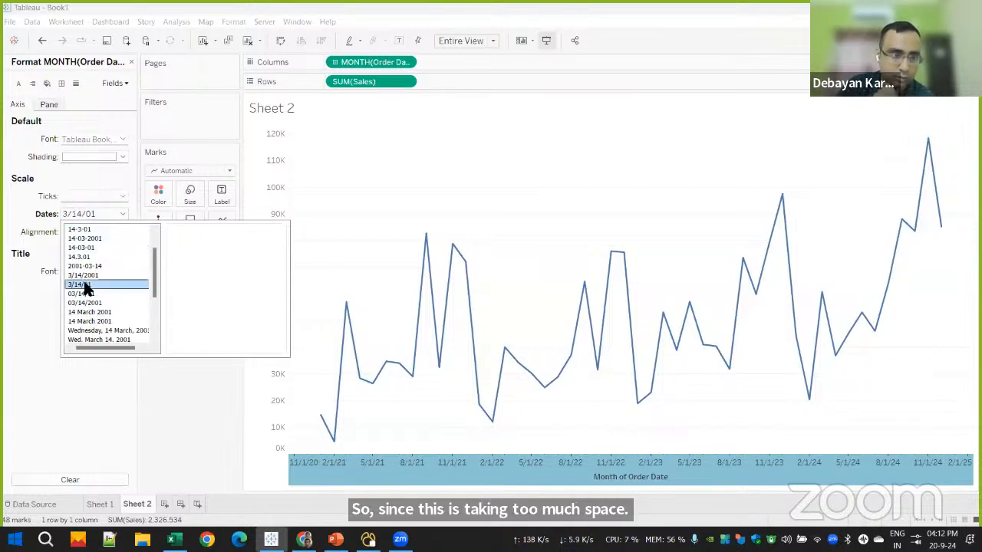
Give the Month of Order Date axis the custom date format m/yy
{"action": "scroll", "coordinate": [94, 316], "scroll_direction": "down", "scroll_amount": 3}
{"action": "left_click", "coordinate": [90, 330]}
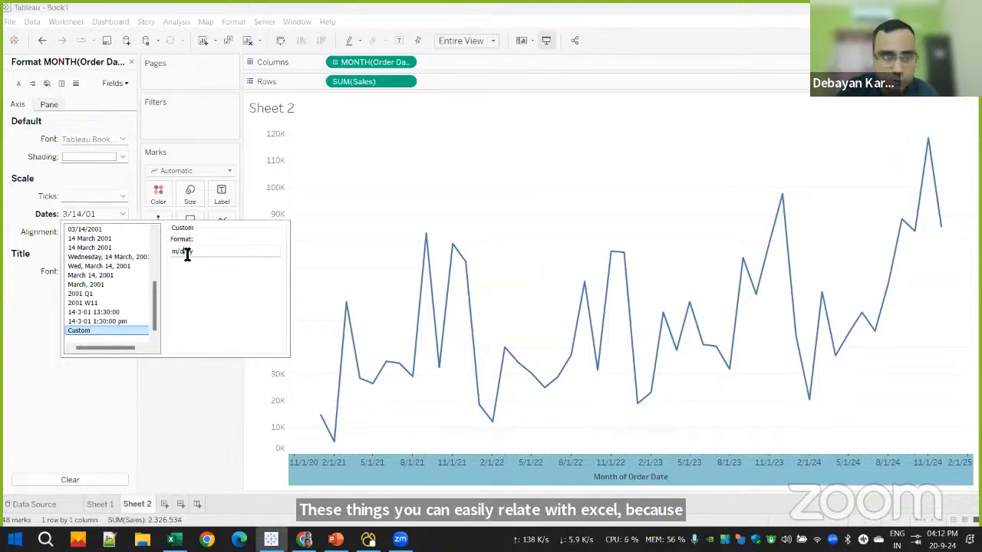
{"action": "key", "text": "BackSpace"}
{"action": "key", "text": "BackSpace"}
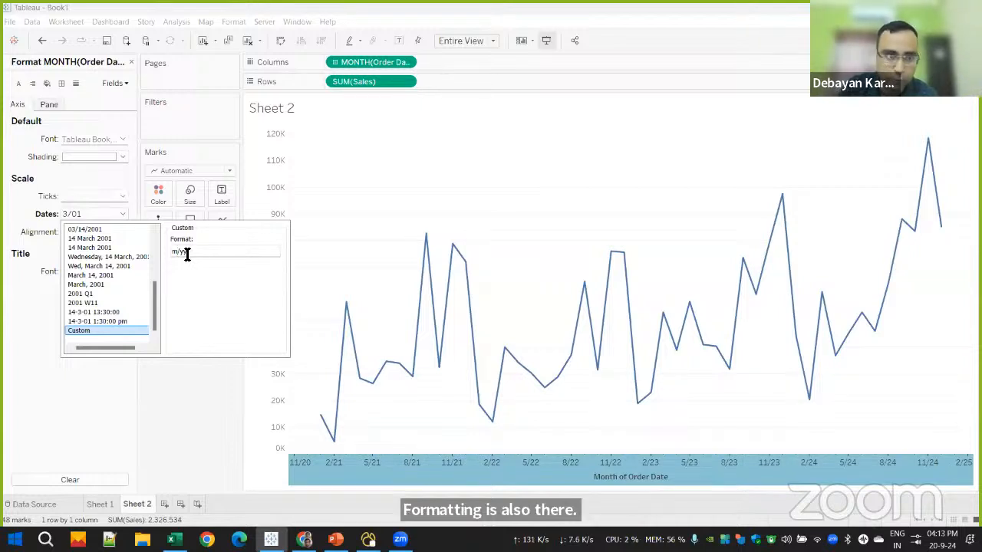
{"action": "type", "text": "y"}
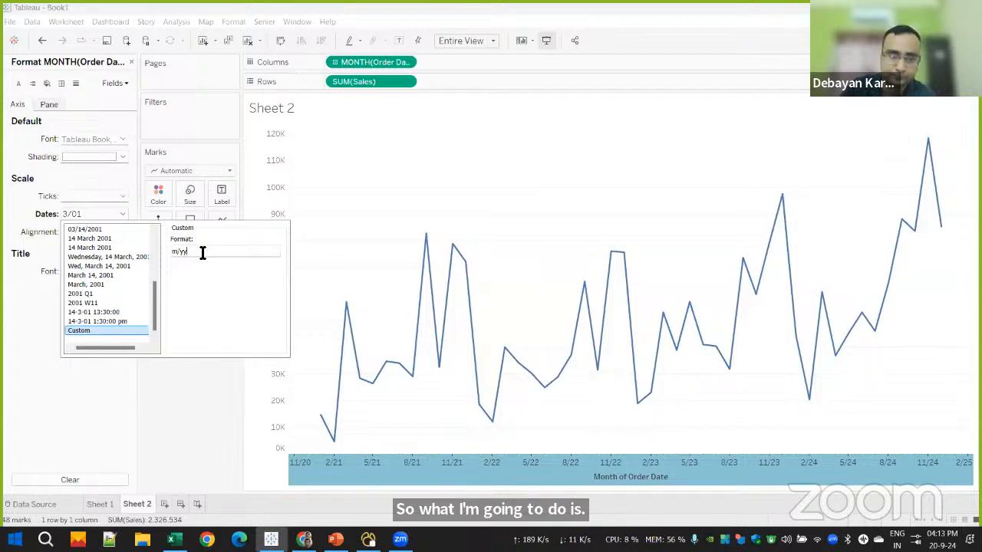
{"action": "left_click", "coordinate": [188, 381]}
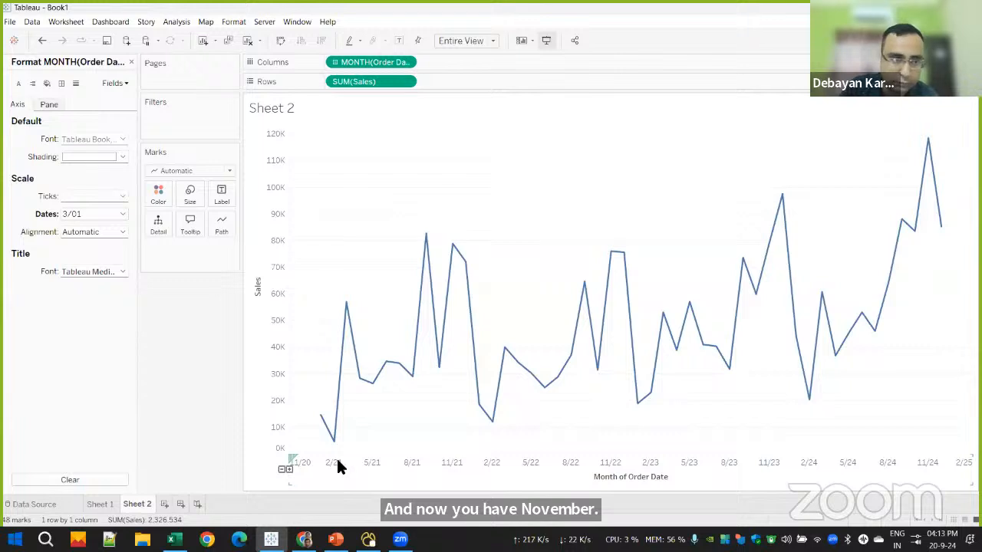
View the reformatted monthly sales chart in presentation mode and return to the worksheet
{"action": "left_click", "coordinate": [546, 42]}
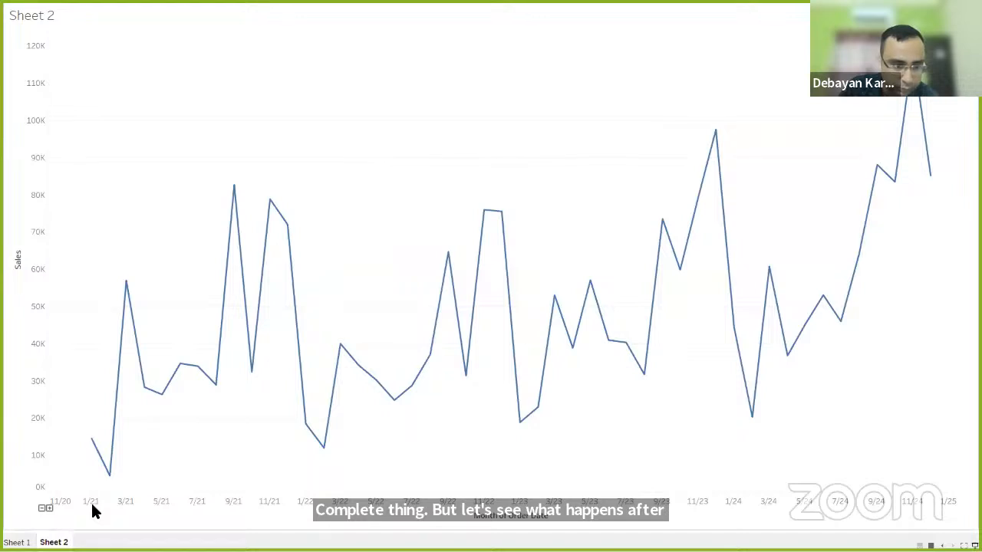
{"action": "mouse_move", "coordinate": [110, 479]}
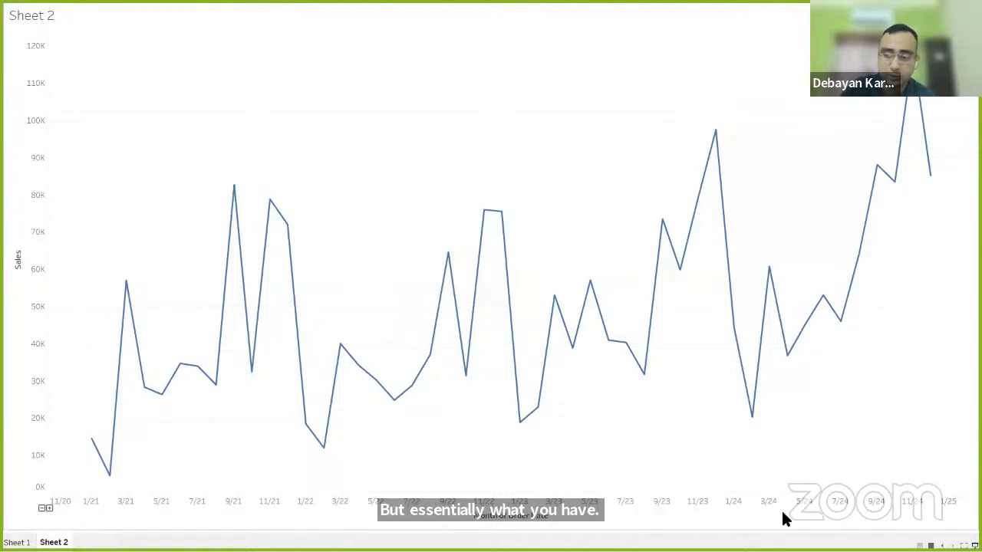
{"action": "left_click", "coordinate": [974, 545]}
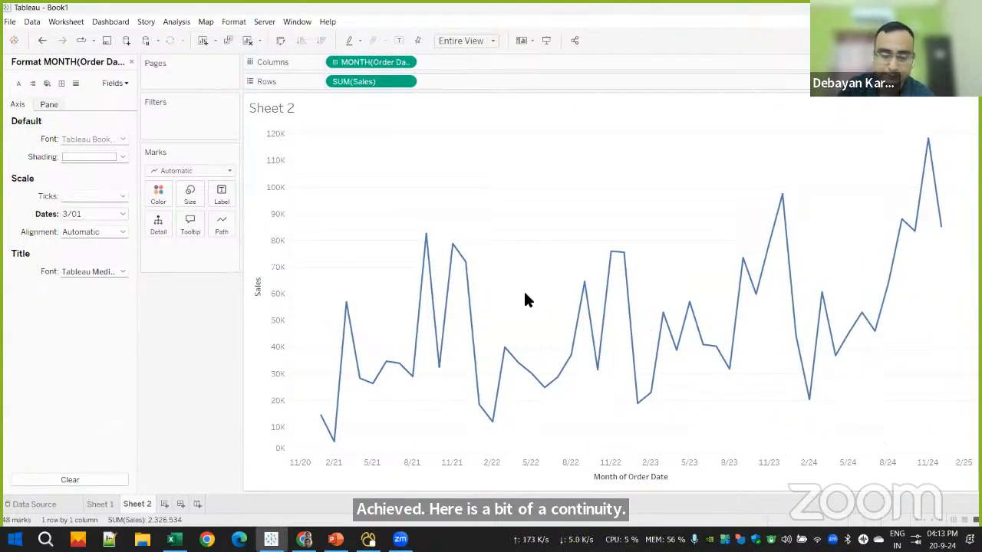
Switch Order Date to the discrete Year and expand its hierarchy to Quarter and Month
{"action": "right_click", "coordinate": [365, 64]}
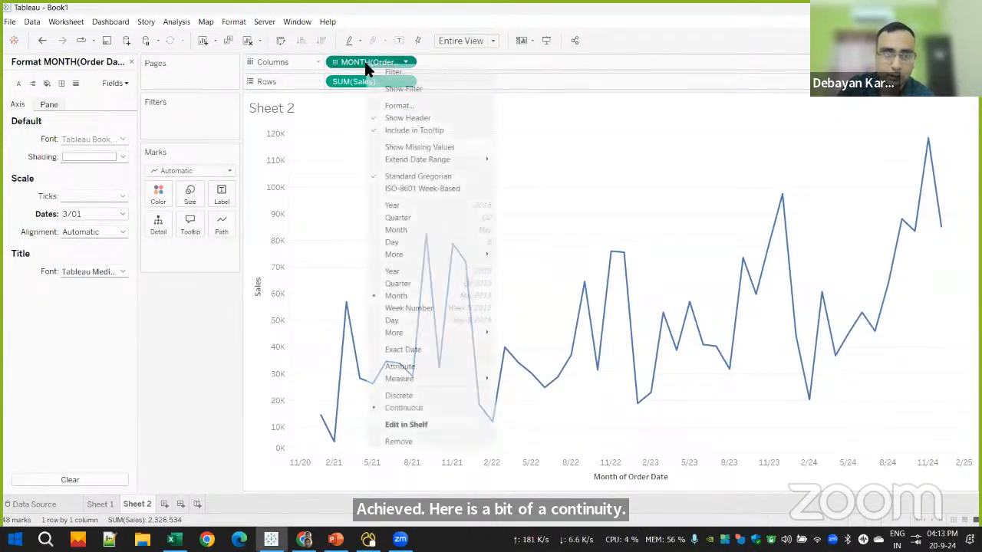
{"action": "left_click", "coordinate": [419, 207]}
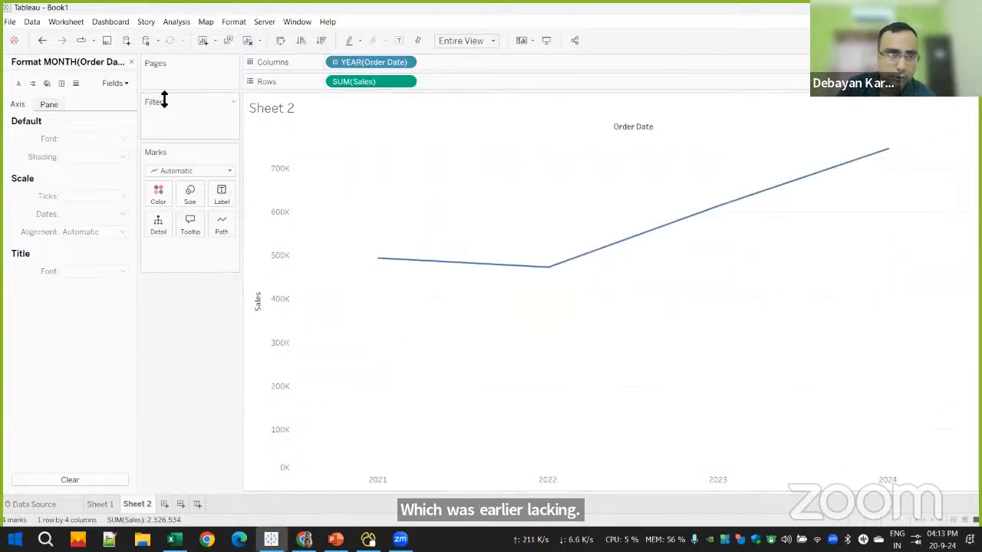
{"action": "left_click", "coordinate": [130, 61]}
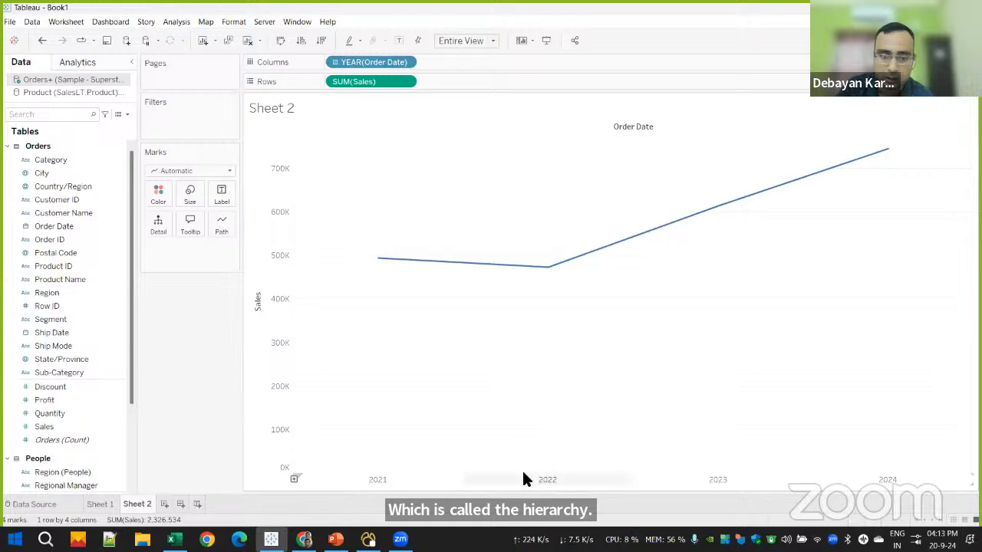
{"action": "left_click", "coordinate": [292, 477]}
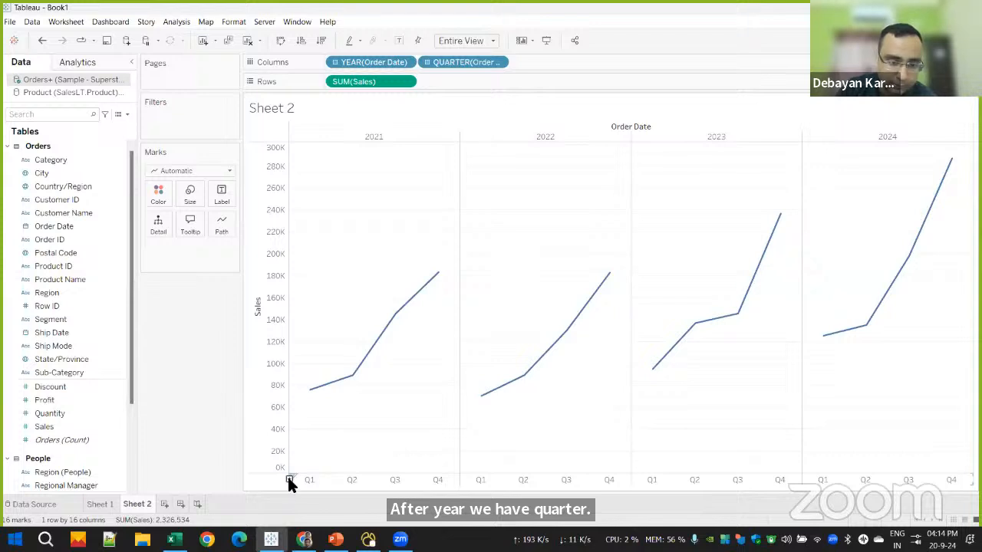
{"action": "left_click", "coordinate": [290, 479]}
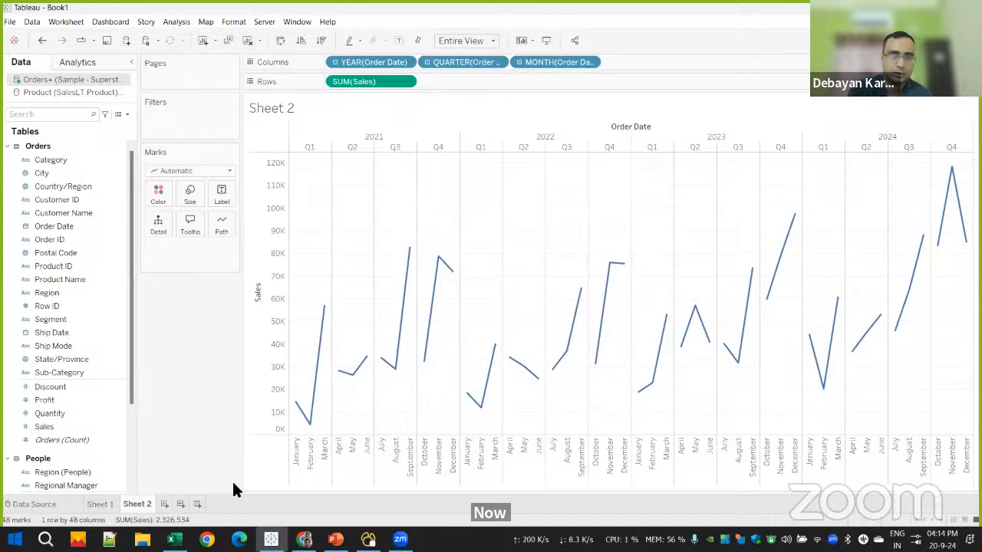
Undo the hierarchy expansion, axis date formats and Month change, going back to Order Date as continuous Year
{"action": "left_click", "coordinate": [43, 41]}
{"action": "left_click", "coordinate": [43, 41]}
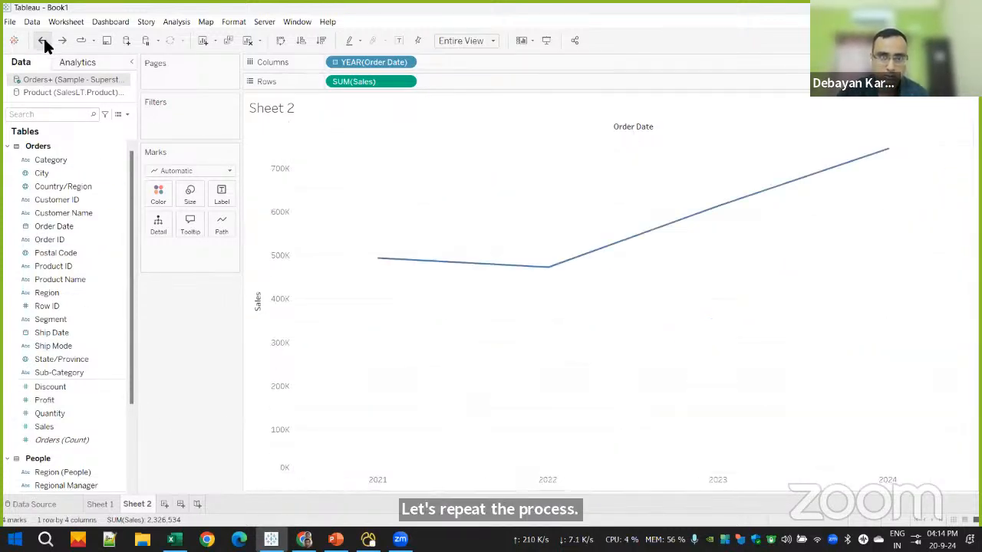
{"action": "left_click", "coordinate": [43, 41]}
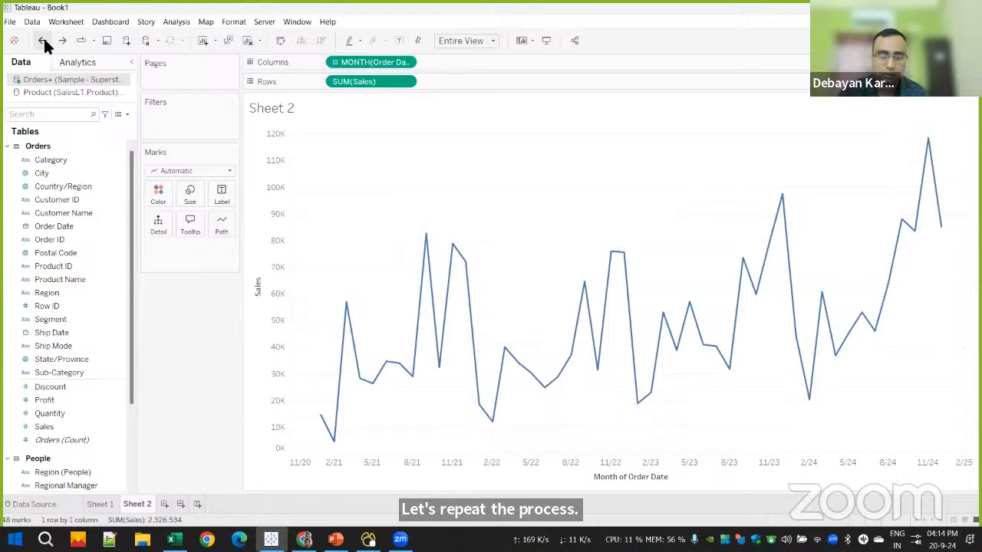
{"action": "left_click", "coordinate": [43, 41]}
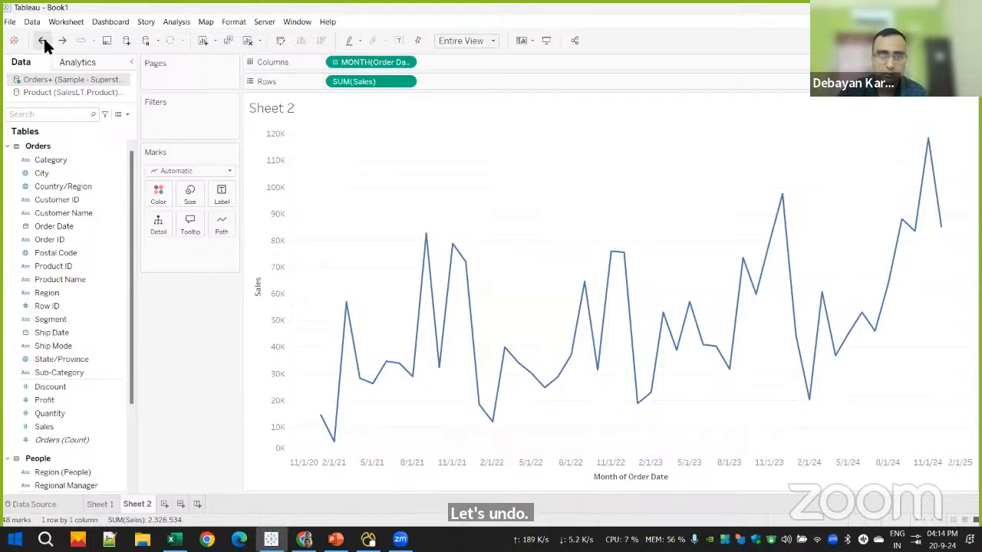
{"action": "left_click", "coordinate": [43, 42]}
{"action": "left_click", "coordinate": [43, 42]}
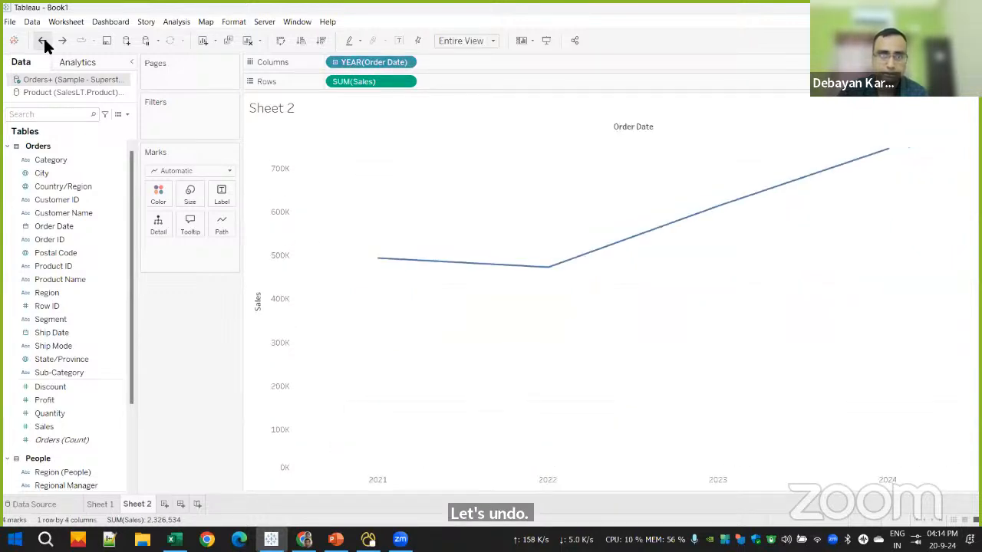
{"action": "left_click", "coordinate": [55, 38]}
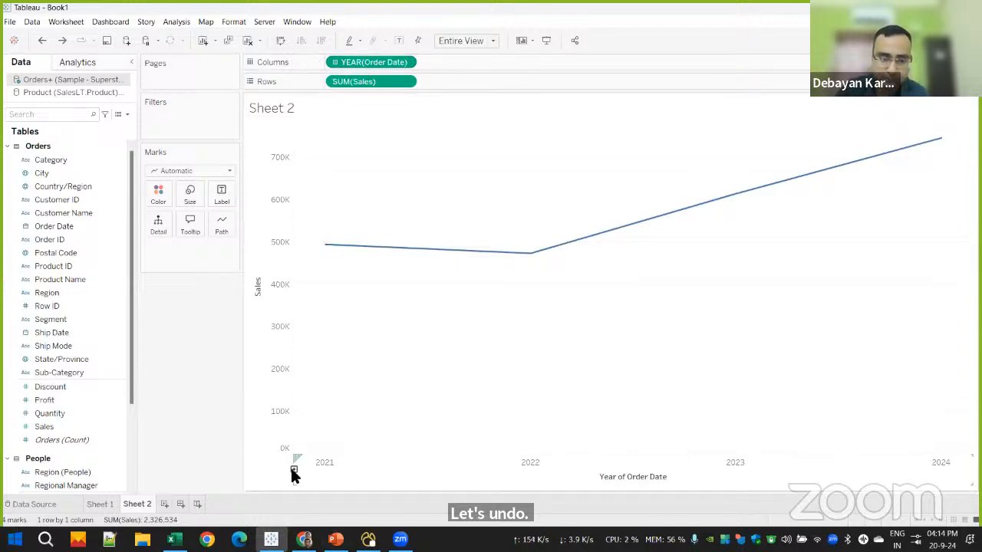
Drill the continuous Order Date down to Quarter and Month, and roll it back up to Year
{"action": "left_click", "coordinate": [293, 470]}
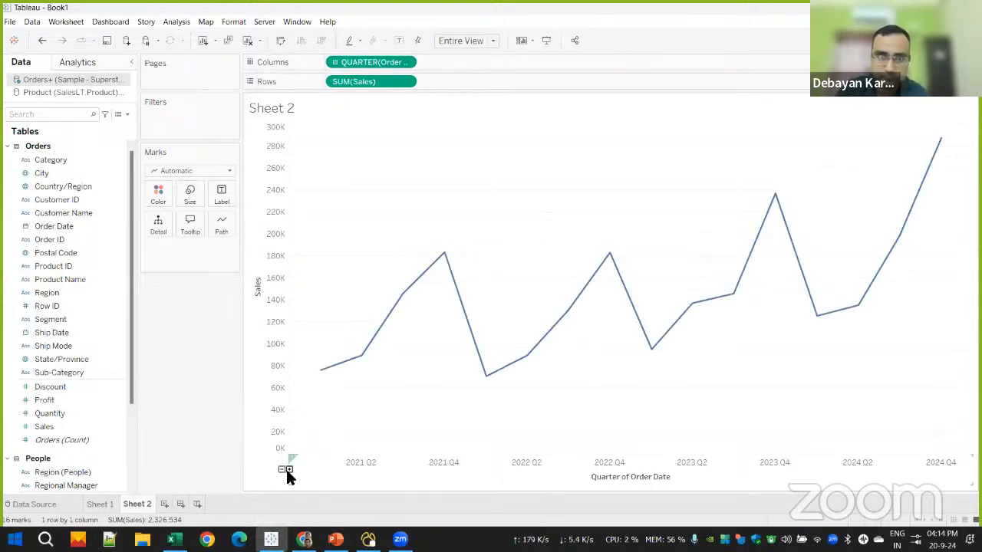
{"action": "left_click", "coordinate": [288, 470]}
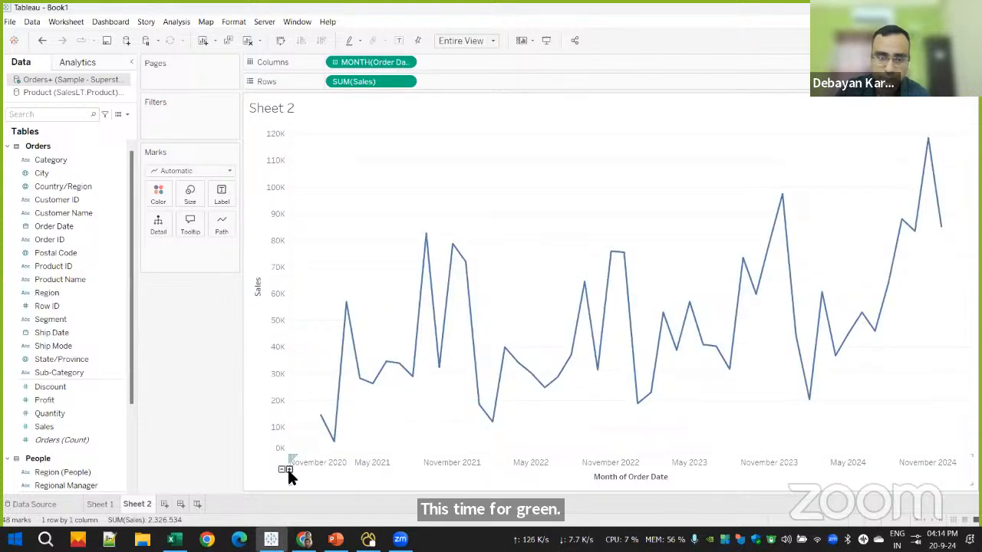
{"action": "left_click", "coordinate": [282, 471]}
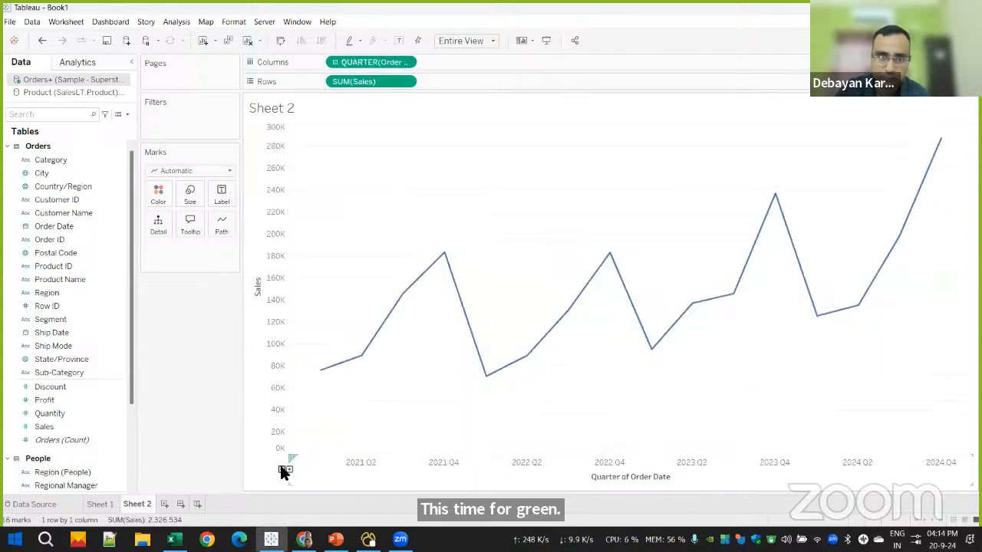
{"action": "left_click", "coordinate": [284, 469]}
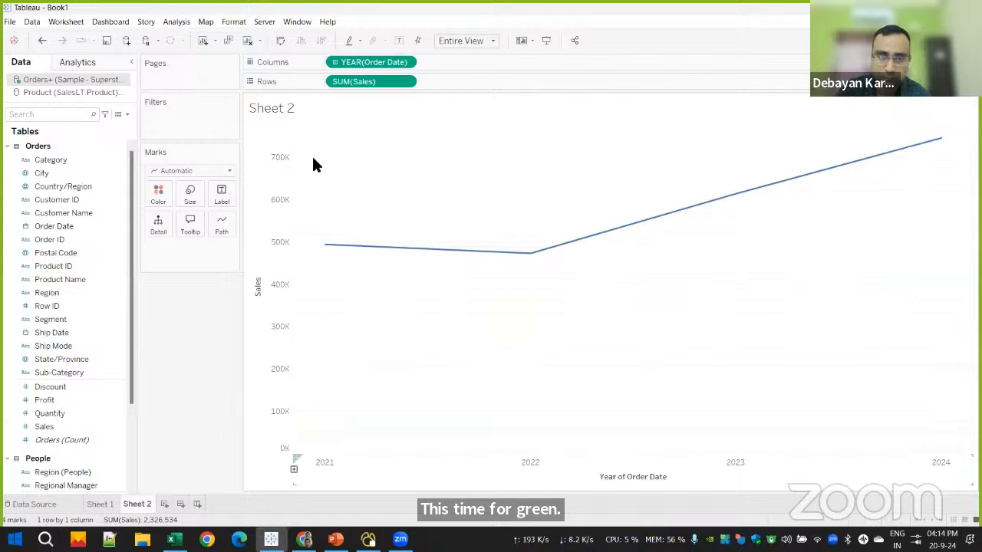
Drill the continuous Order Date down from Year through Quarter, Month and Week to Day
{"action": "left_click", "coordinate": [334, 62]}
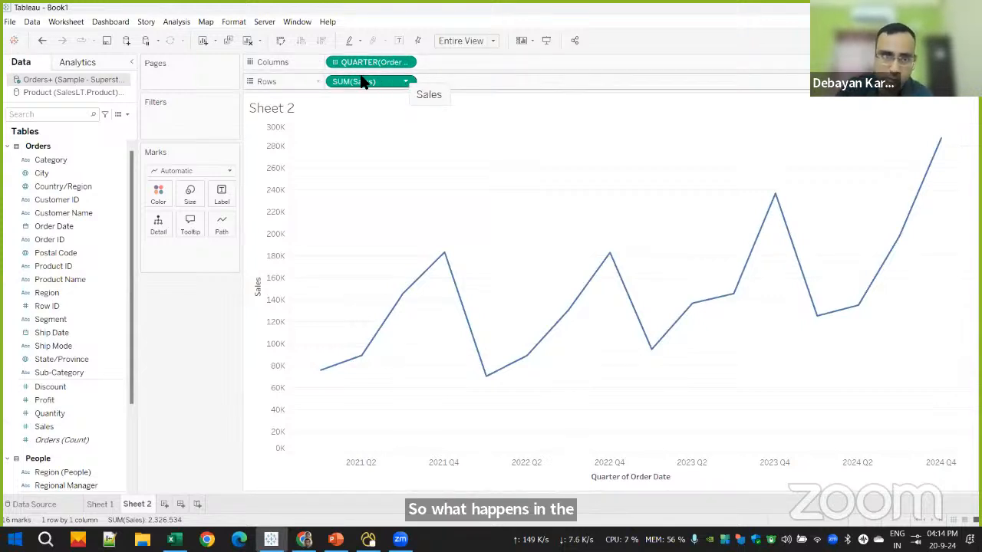
{"action": "left_click", "coordinate": [335, 62]}
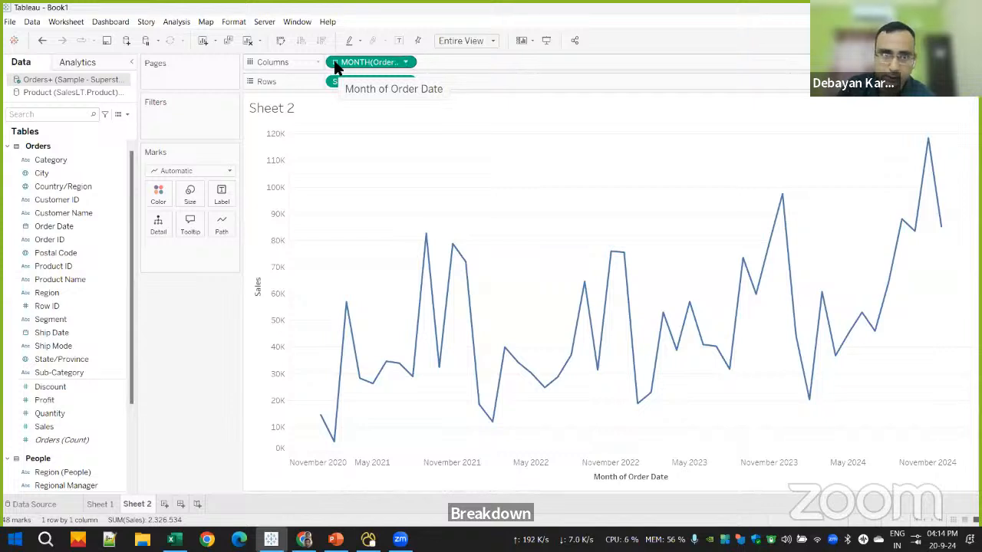
{"action": "left_click", "coordinate": [336, 61]}
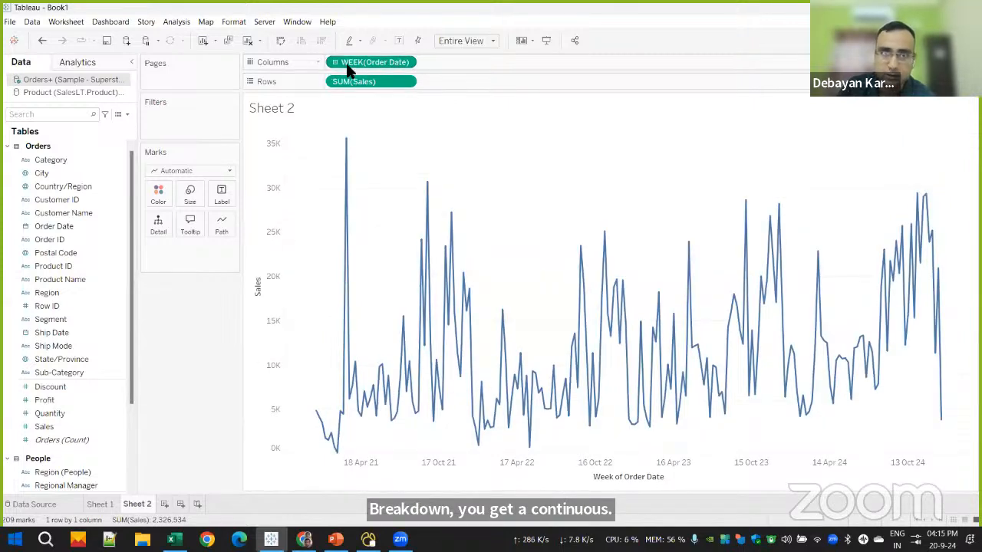
{"action": "left_click", "coordinate": [332, 60]}
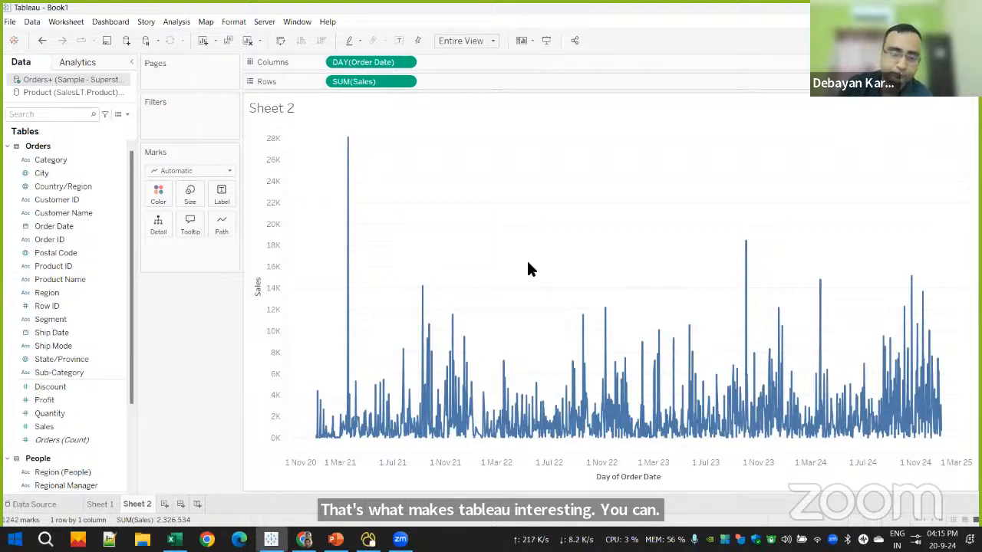
Set Order Date to the continuous Month and widen the list of data fields
{"action": "left_click", "coordinate": [405, 64]}
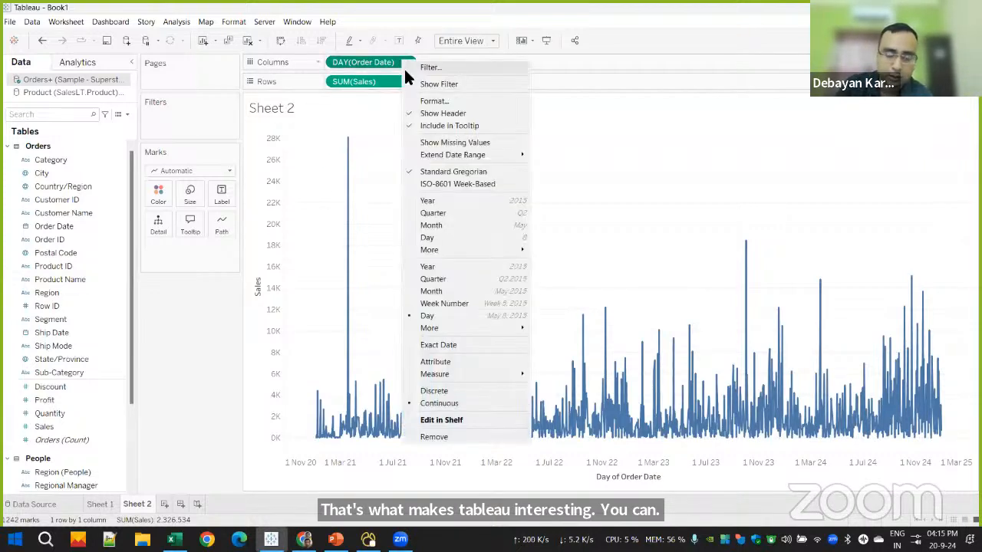
{"action": "left_click", "coordinate": [457, 292]}
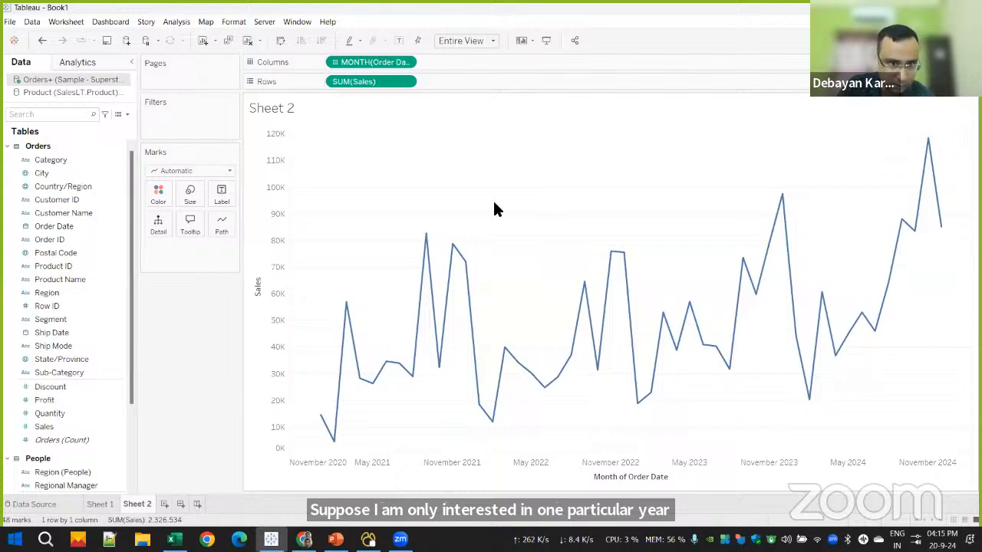
{"action": "left_click_drag", "start_coordinate": [131, 263], "coordinate": [164, 273]}
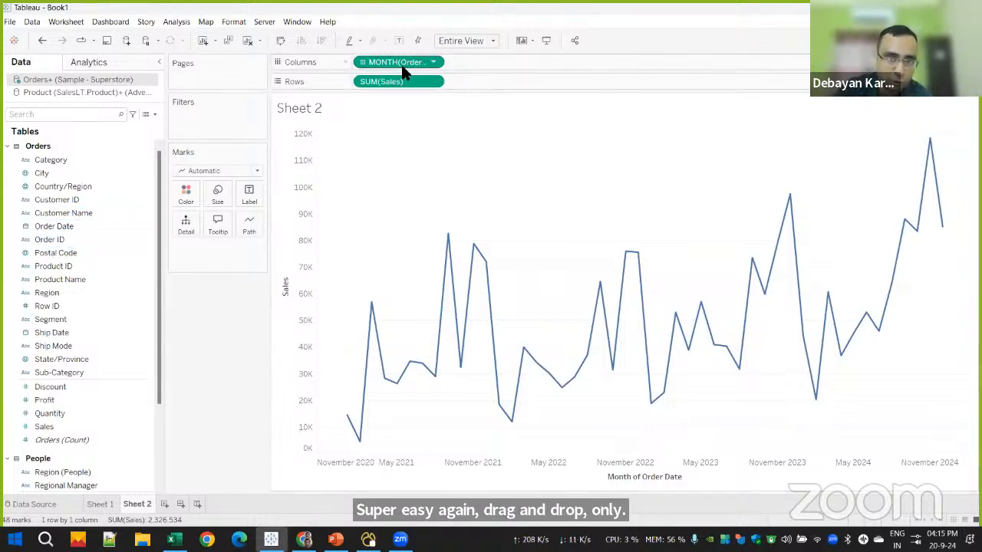
Start a filter on Order Date using the Relative Date type
{"action": "left_click", "coordinate": [53, 227]}
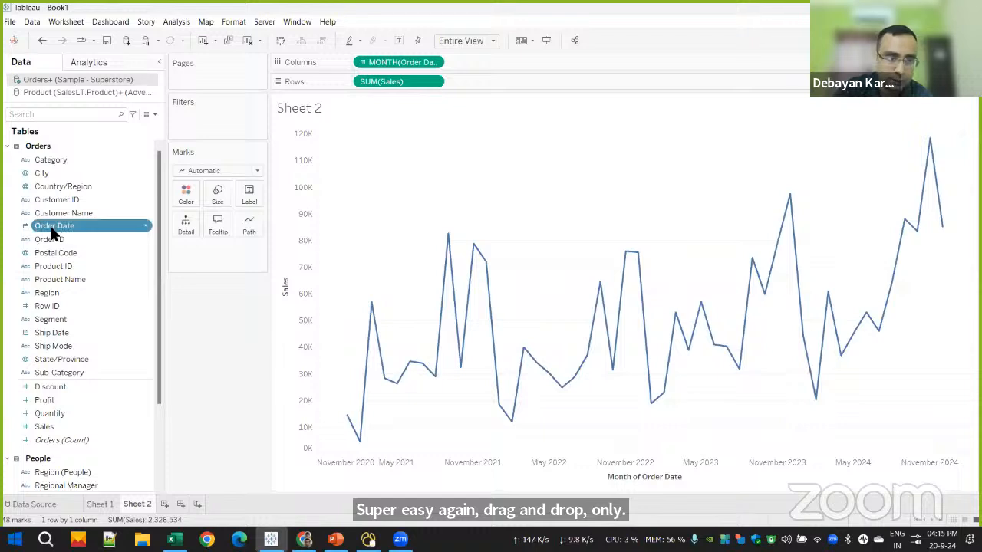
{"action": "left_click_drag", "start_coordinate": [50, 225], "coordinate": [201, 127]}
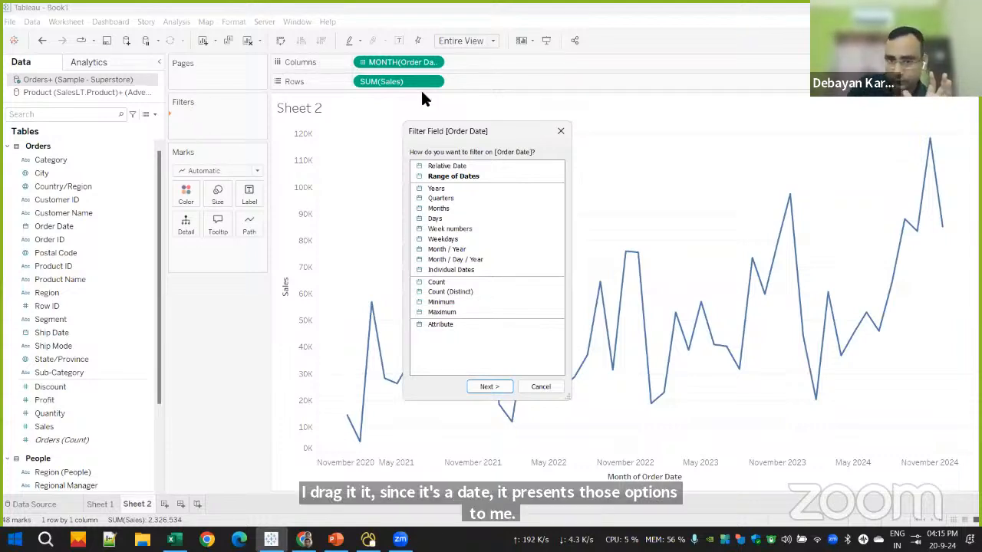
{"action": "left_click", "coordinate": [446, 166]}
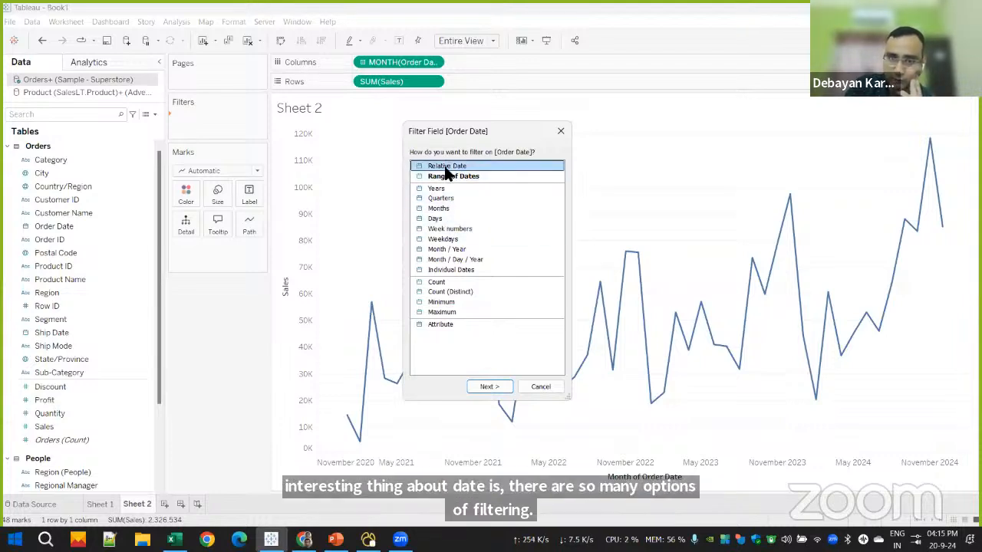
{"action": "left_click", "coordinate": [487, 387]}
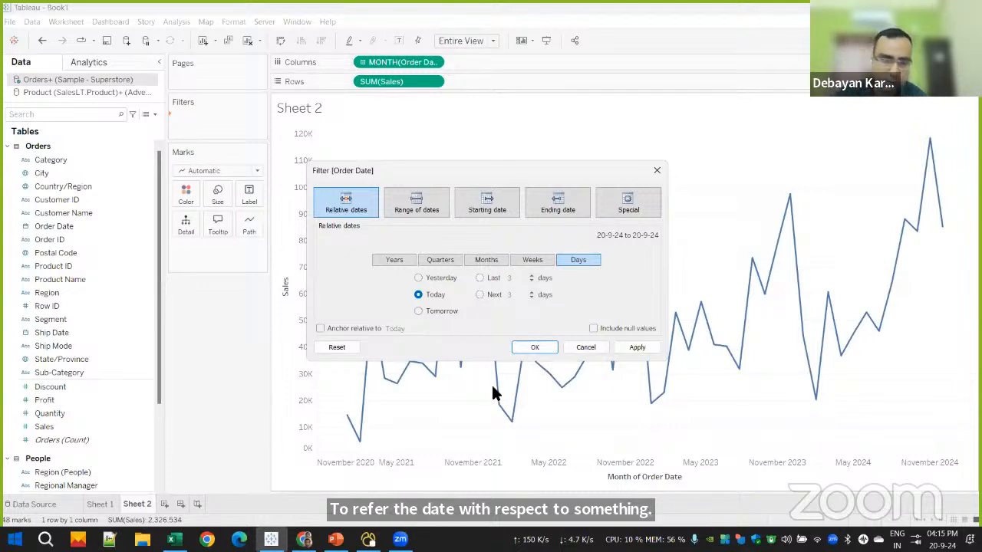
Anchor the Order Date filter to 20-9-24, limit it to the last 6 months and apply it
{"action": "left_click", "coordinate": [319, 328]}
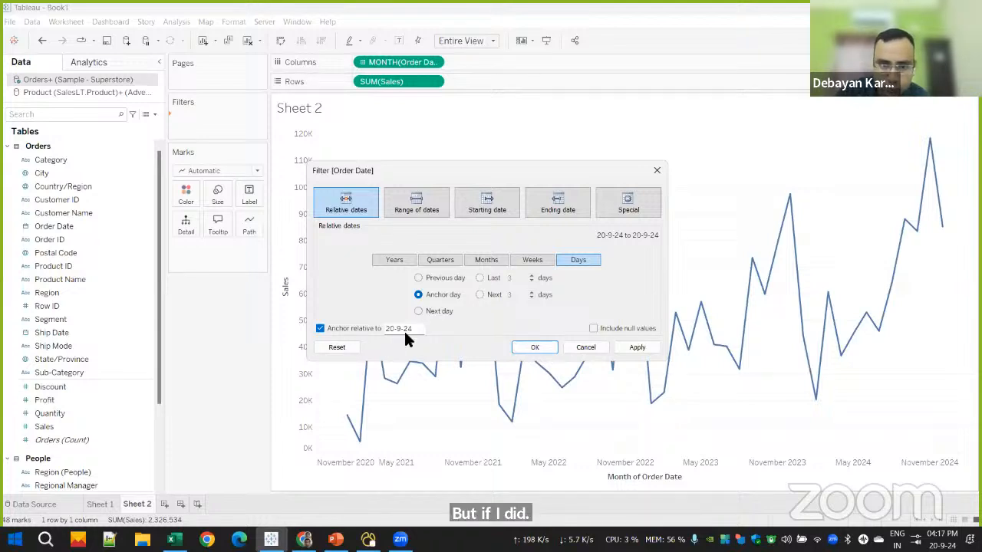
{"action": "left_click", "coordinate": [488, 261]}
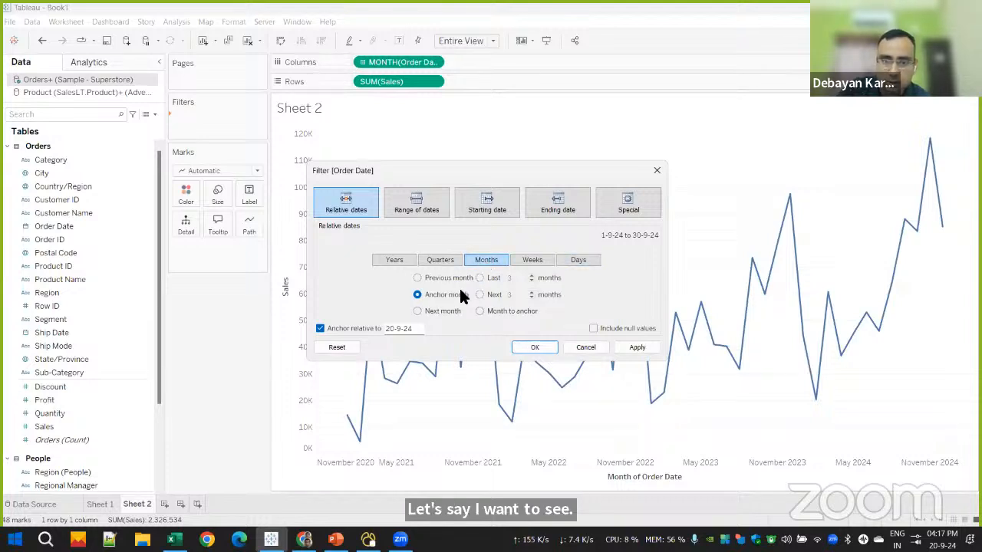
{"action": "left_click", "coordinate": [479, 277]}
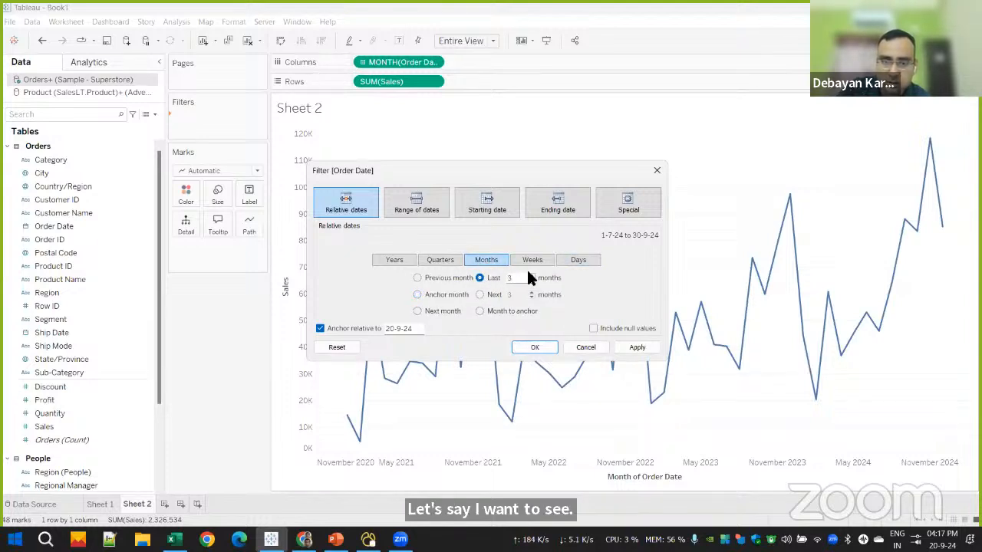
{"action": "left_click", "coordinate": [531, 275]}
{"action": "left_click", "coordinate": [530, 274]}
{"action": "left_click", "coordinate": [531, 275]}
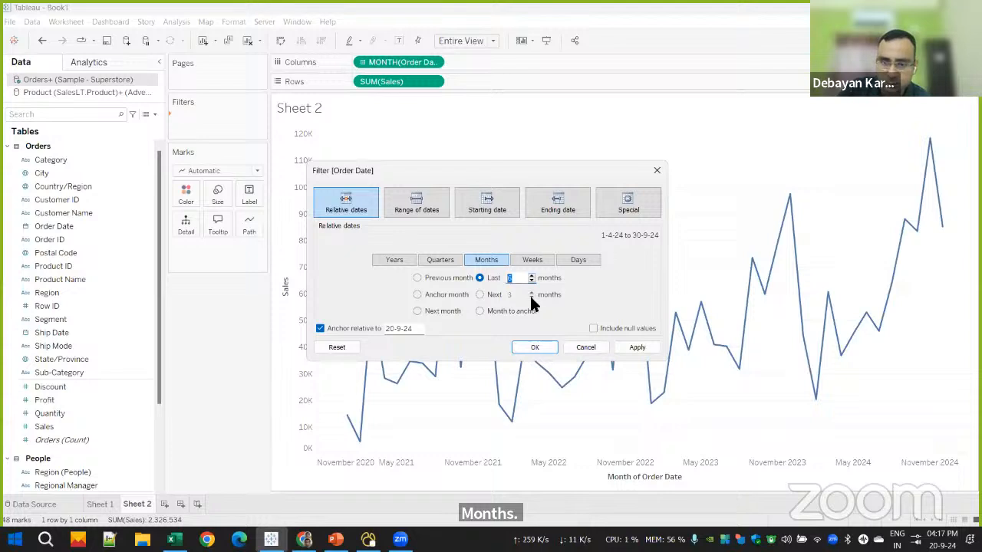
{"action": "left_click", "coordinate": [635, 349]}
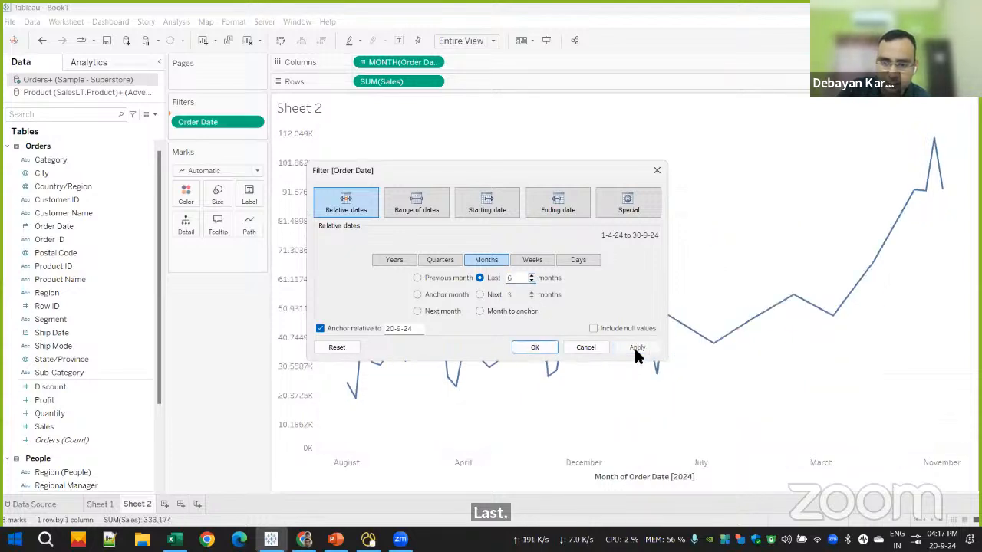
{"action": "left_click", "coordinate": [536, 347]}
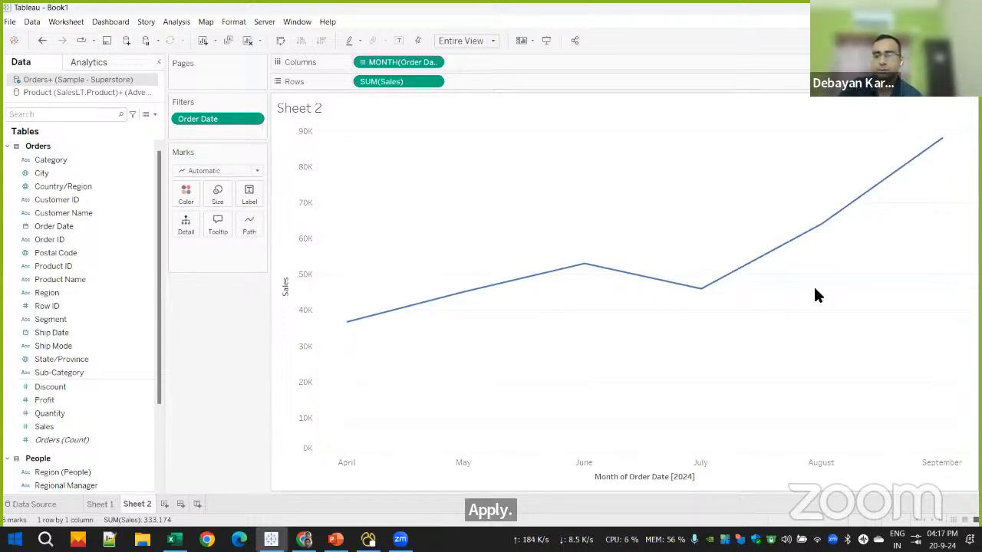
Review the relative date filter's settings and remove the Order Date filter from the sheet
{"action": "mouse_move", "coordinate": [939, 146]}
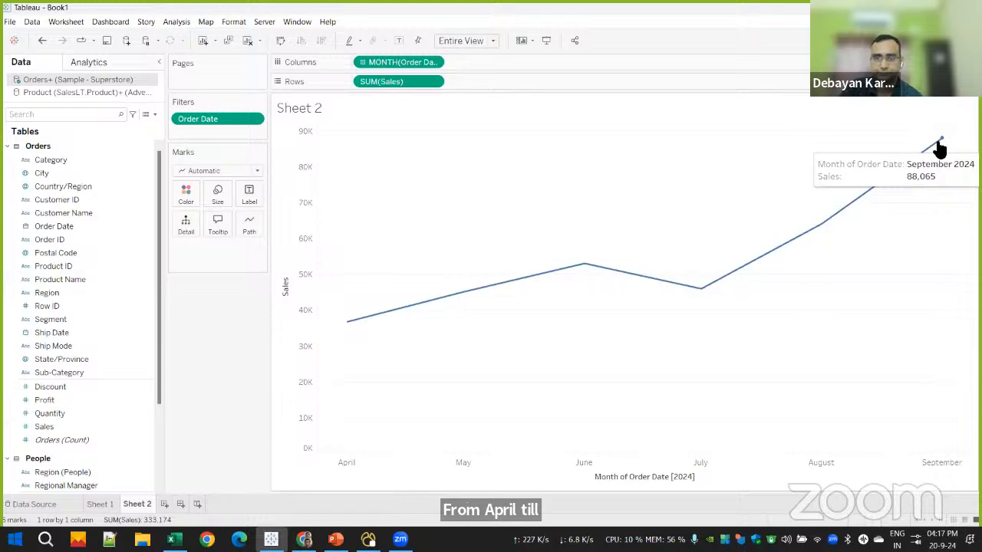
{"action": "right_click", "coordinate": [233, 121]}
{"action": "left_click", "coordinate": [270, 128]}
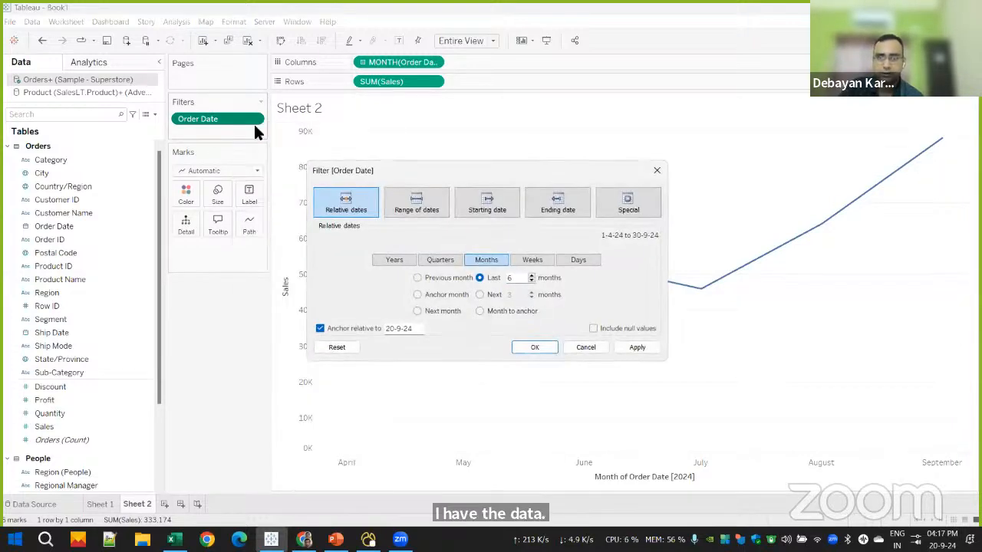
{"action": "left_click", "coordinate": [589, 346]}
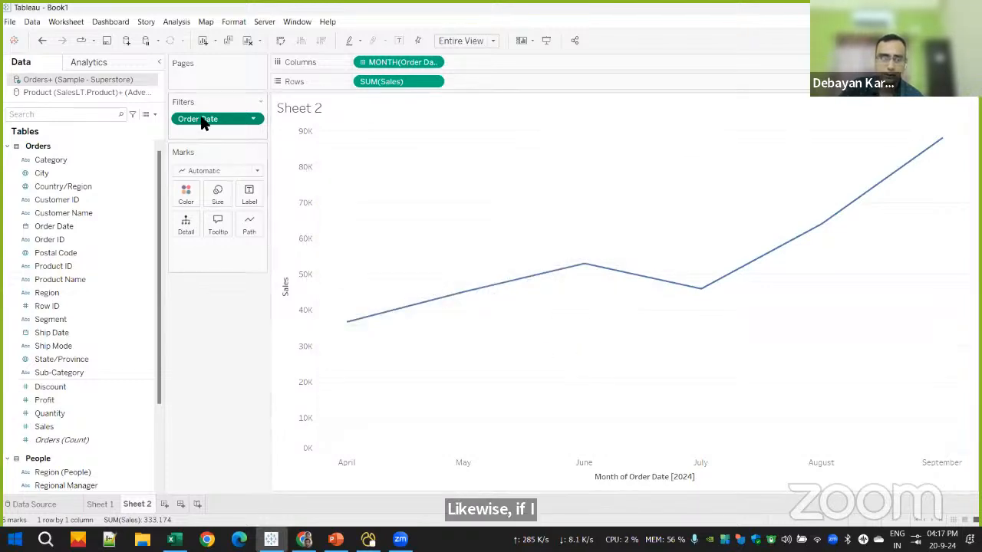
{"action": "left_click_drag", "start_coordinate": [204, 123], "coordinate": [434, 13]}
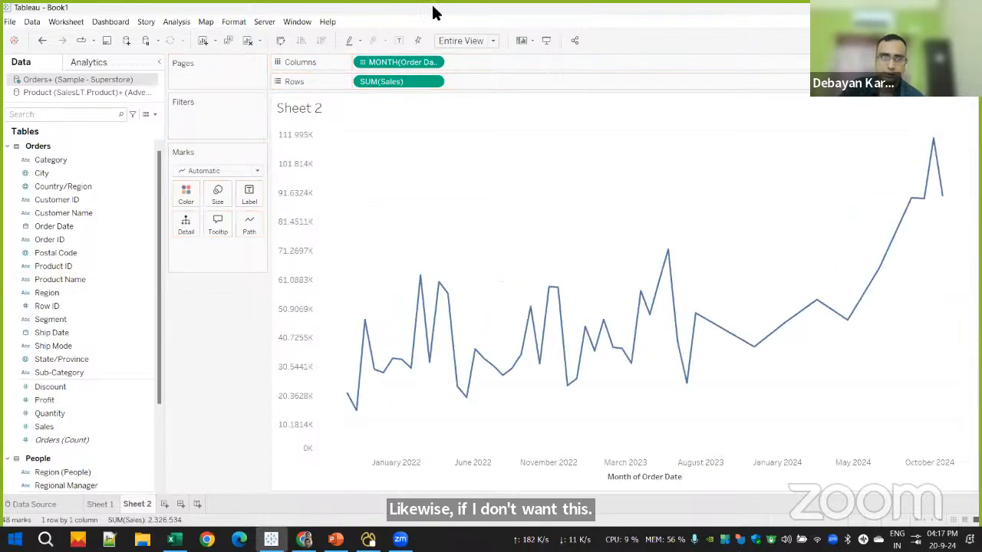
Add a Range of Dates filter on Order Date covering 3-1-21 to 30-12-24
{"action": "left_click_drag", "start_coordinate": [62, 227], "coordinate": [213, 134]}
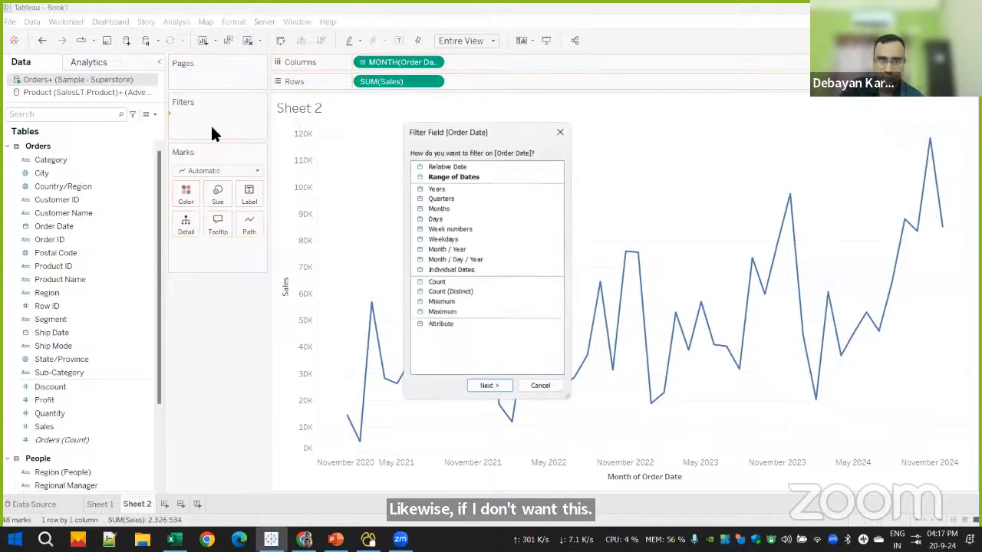
{"action": "left_click", "coordinate": [469, 177]}
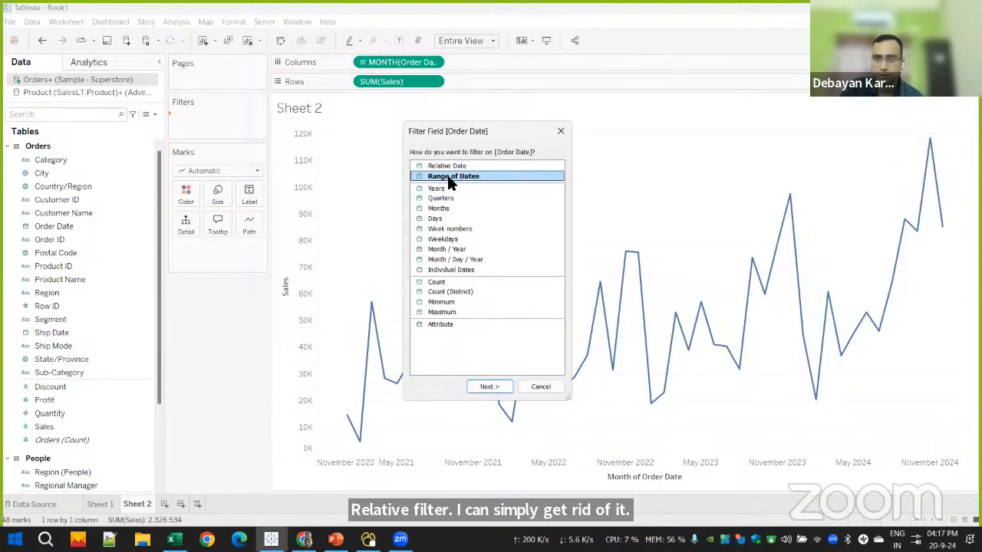
{"action": "left_click", "coordinate": [484, 388]}
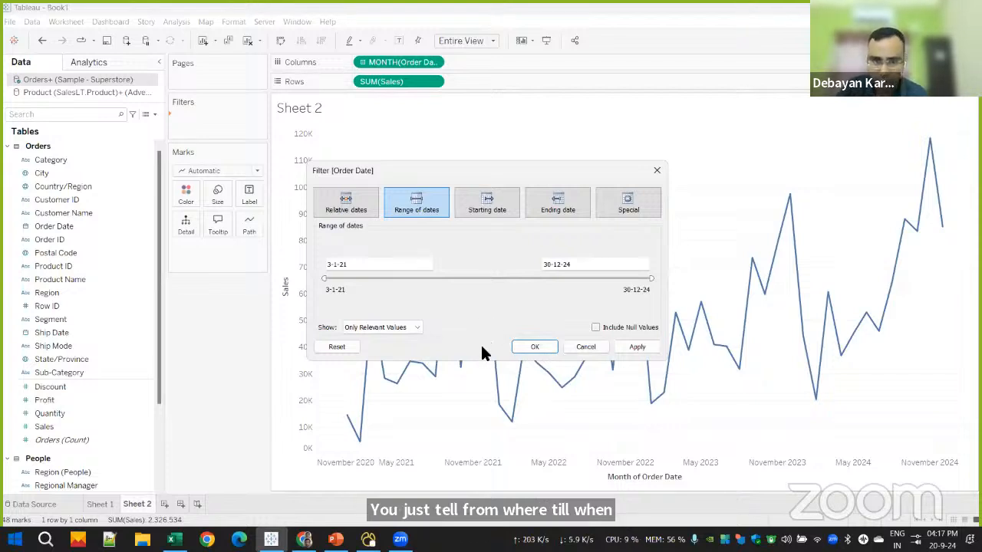
{"action": "left_click", "coordinate": [531, 347]}
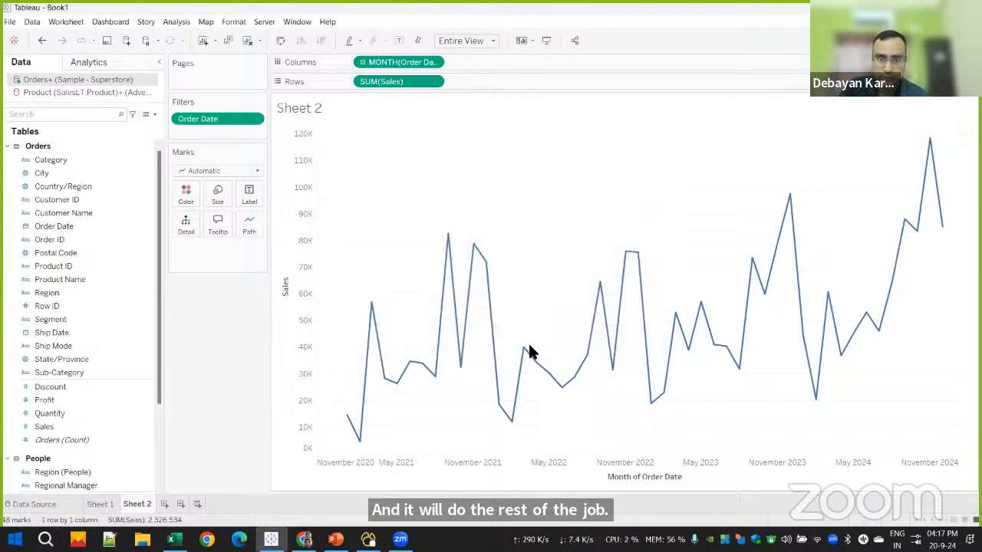
Show the Order Date filter control and set its range to 20-1-21 through 11-12-24
{"action": "left_click", "coordinate": [252, 121]}
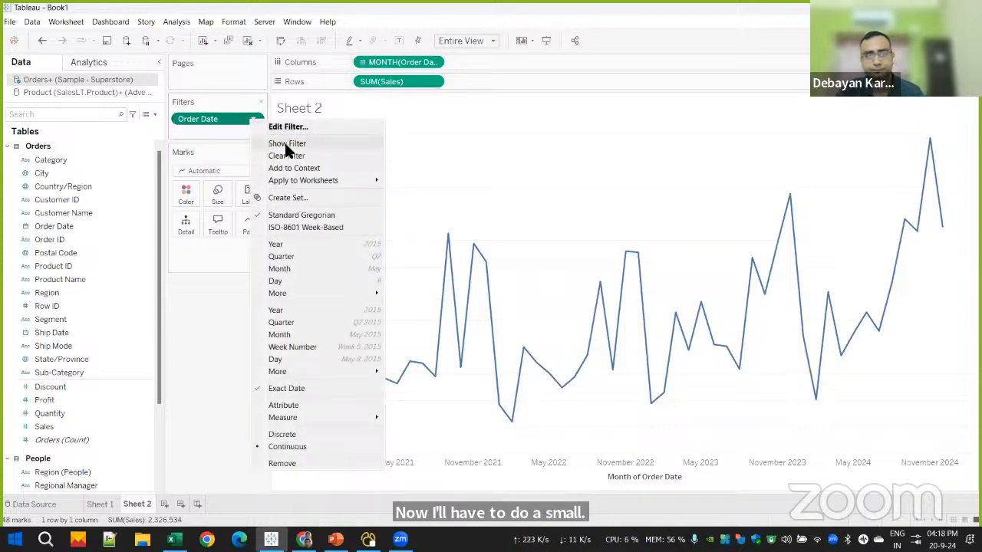
{"action": "left_click", "coordinate": [284, 144]}
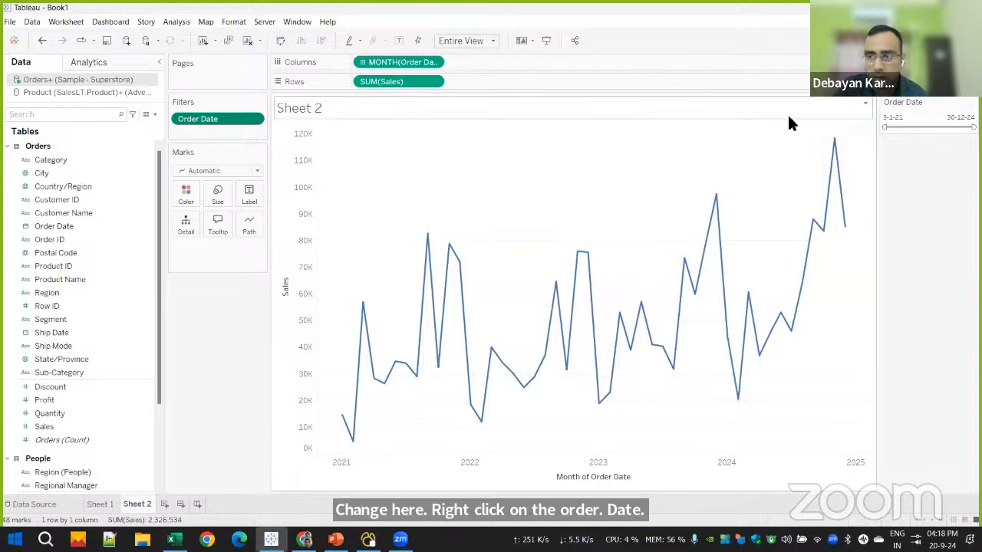
{"action": "left_click", "coordinate": [906, 116]}
{"action": "left_click", "coordinate": [901, 210]}
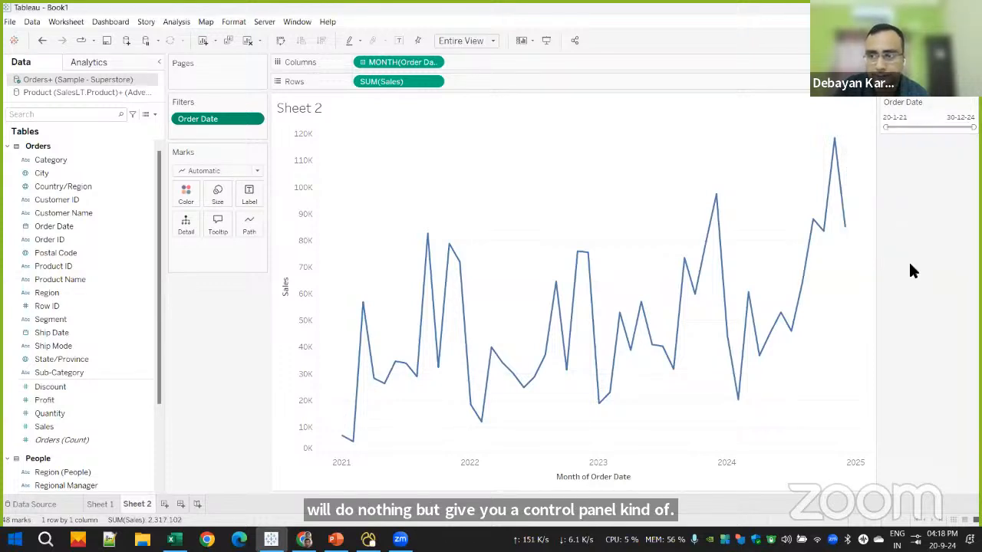
{"action": "left_click", "coordinate": [960, 117]}
{"action": "left_click", "coordinate": [924, 198]}
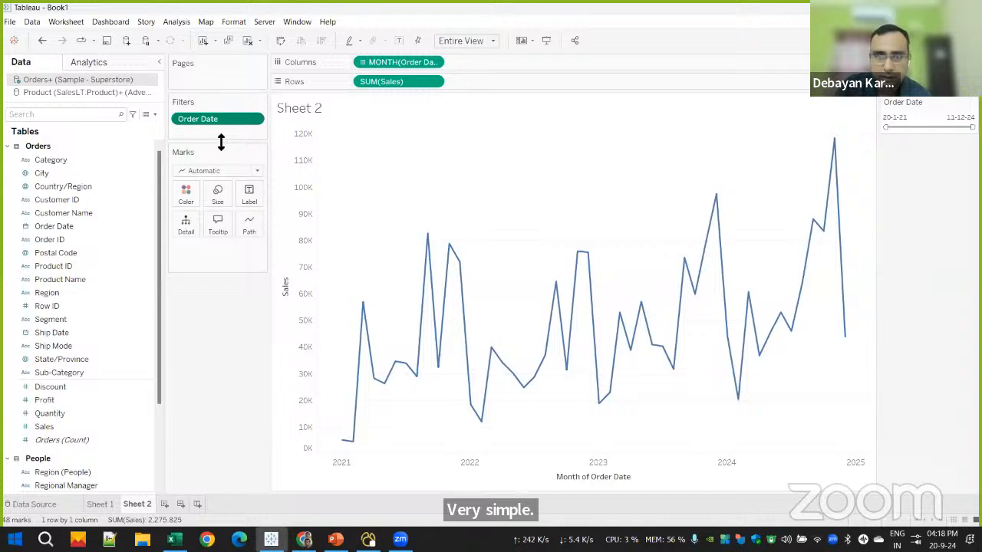
{"action": "left_click", "coordinate": [972, 101]}
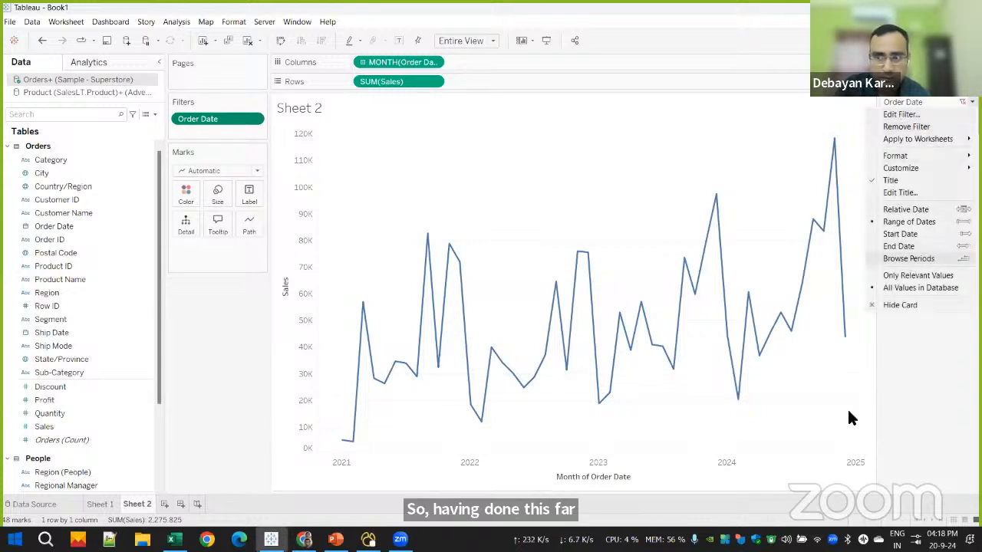
{"action": "left_click", "coordinate": [914, 381]}
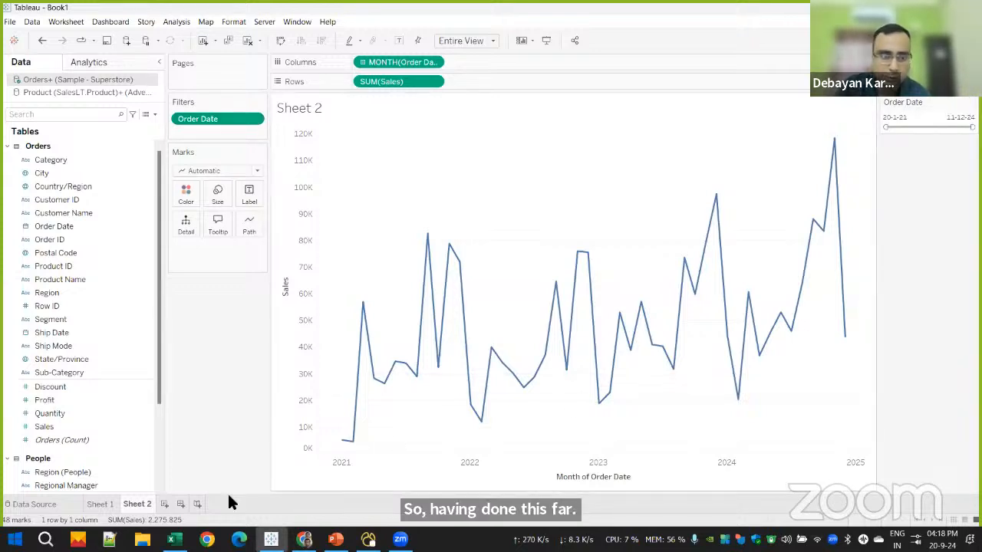
{"action": "left_click", "coordinate": [99, 506]}
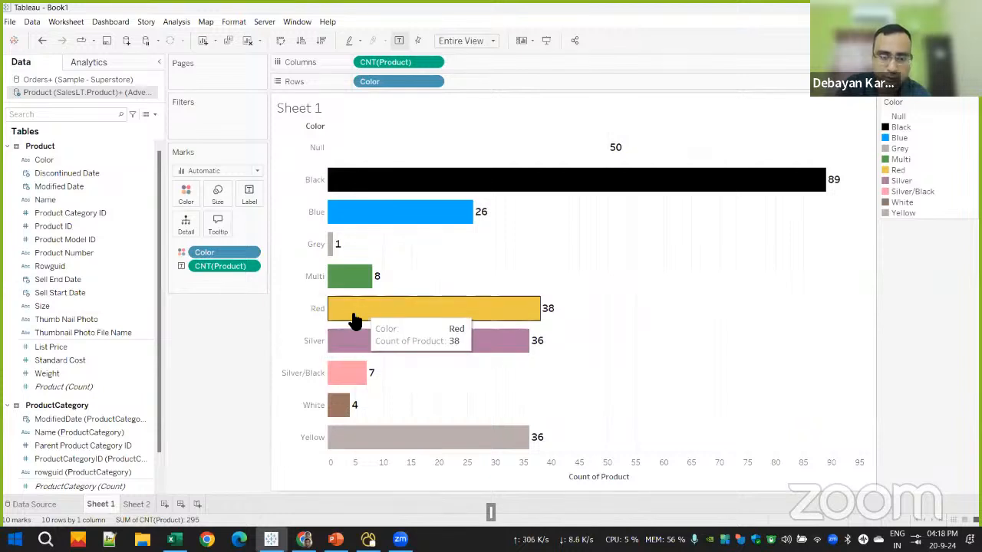
{"action": "left_click", "coordinate": [137, 506]}
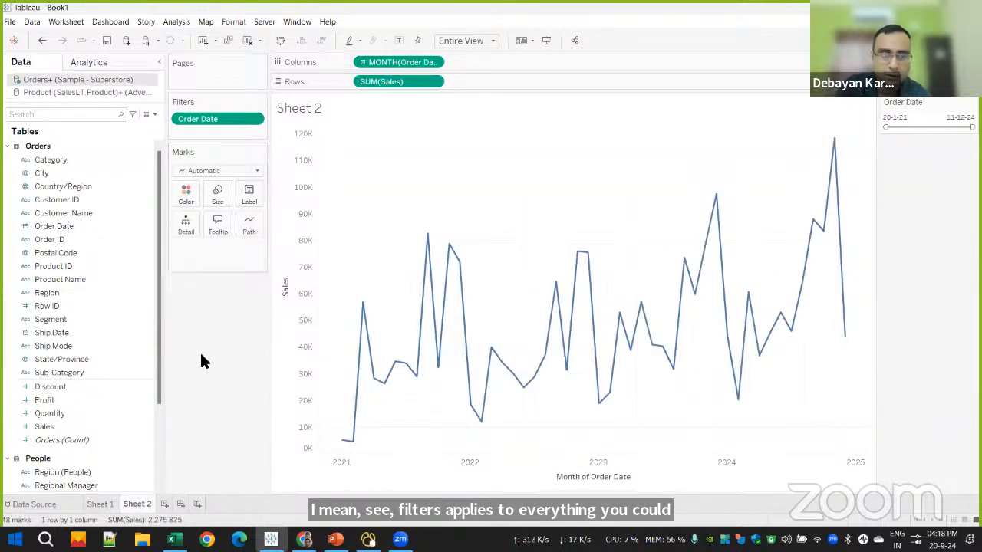
Review the Order Date range filter's settings without changing them and remove the filter from Sheet 2
{"action": "right_click", "coordinate": [228, 119]}
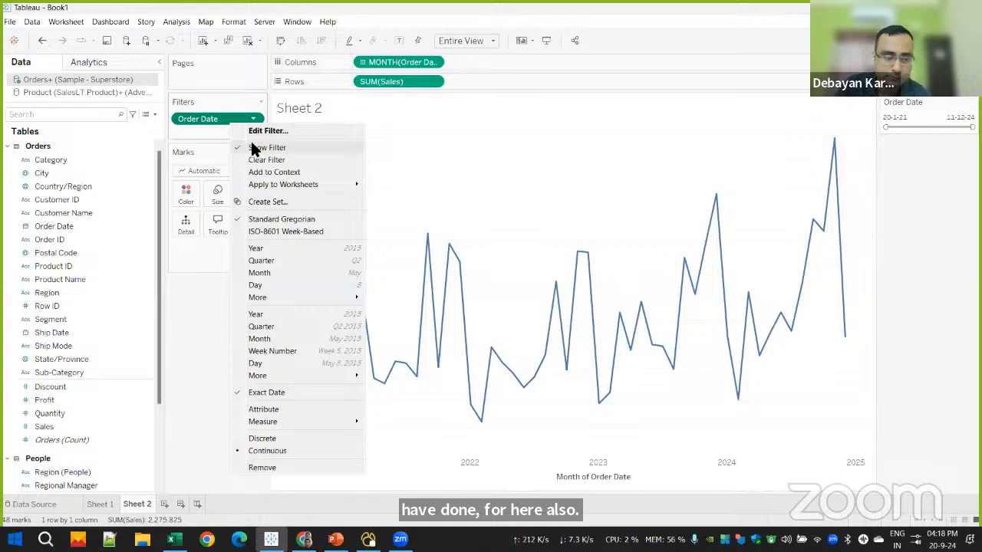
{"action": "left_click", "coordinate": [204, 128]}
{"action": "right_click", "coordinate": [236, 121]}
{"action": "left_click", "coordinate": [264, 130]}
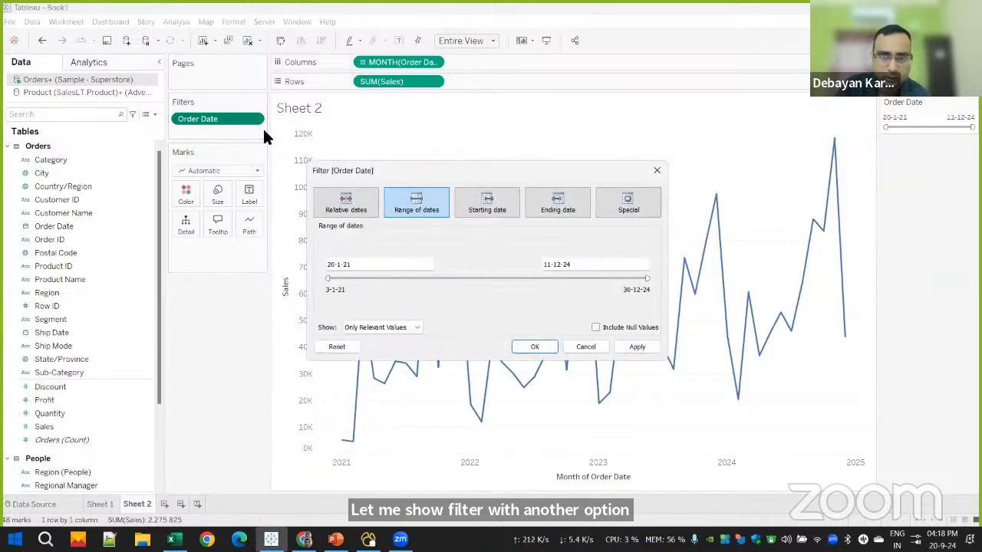
{"action": "left_click", "coordinate": [591, 345]}
{"action": "left_click_drag", "start_coordinate": [242, 118], "coordinate": [495, 26]}
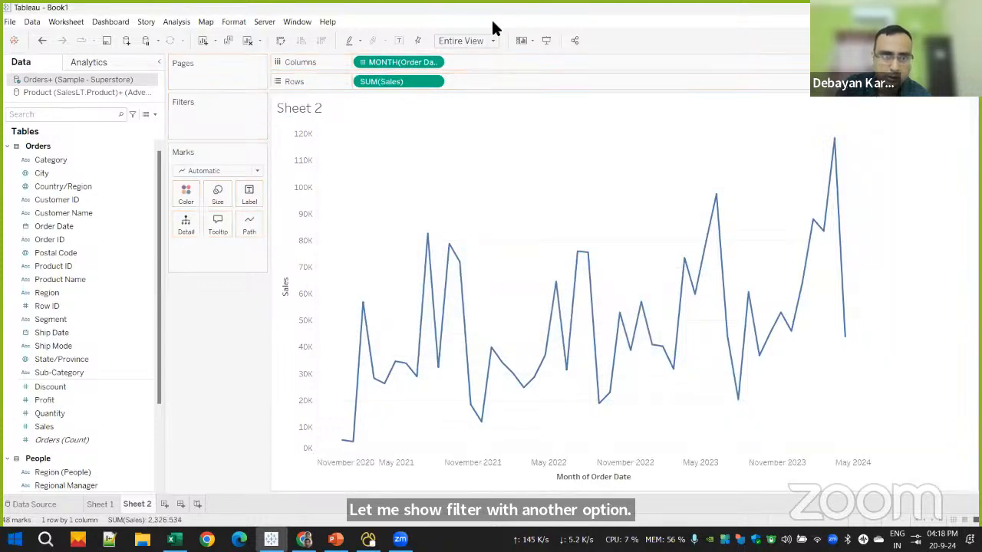
Add an Order Date filter by Years to the sheet, set to use all values
{"action": "left_click_drag", "start_coordinate": [66, 227], "coordinate": [218, 127]}
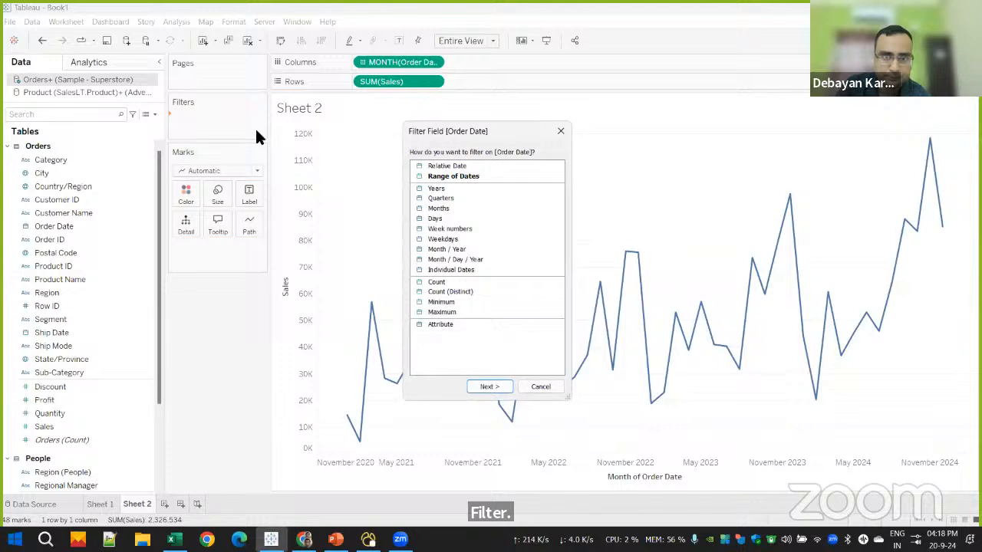
{"action": "left_click", "coordinate": [445, 191]}
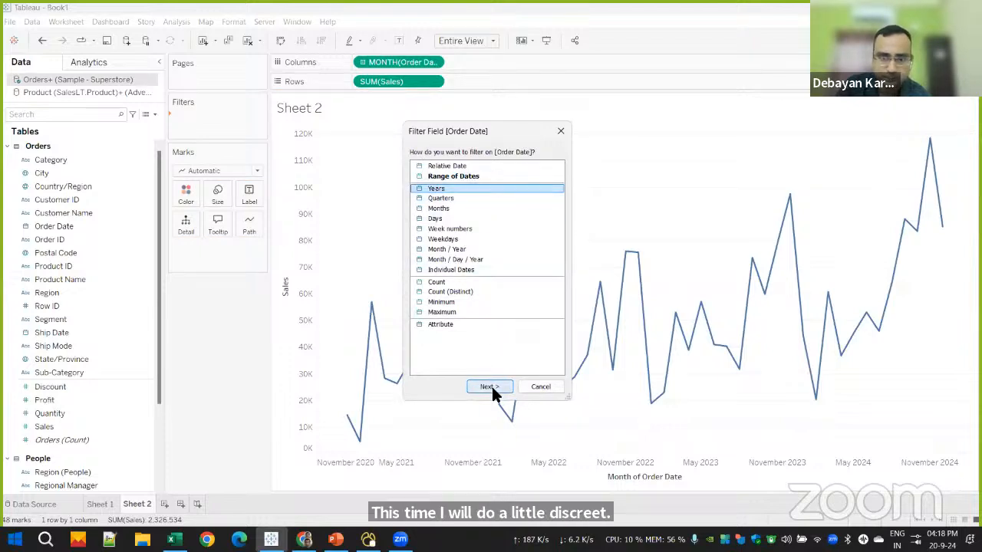
{"action": "left_click", "coordinate": [491, 384]}
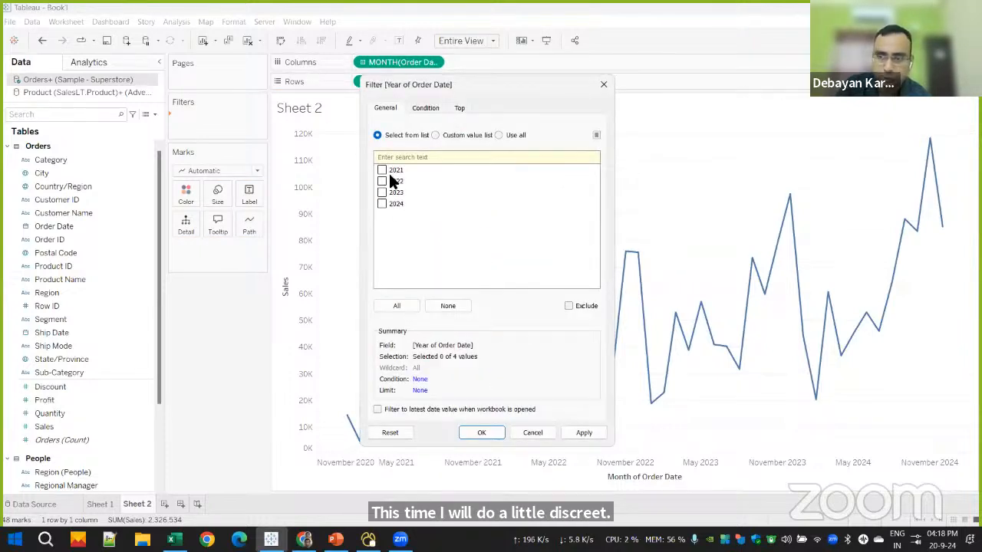
{"action": "left_click", "coordinate": [498, 134]}
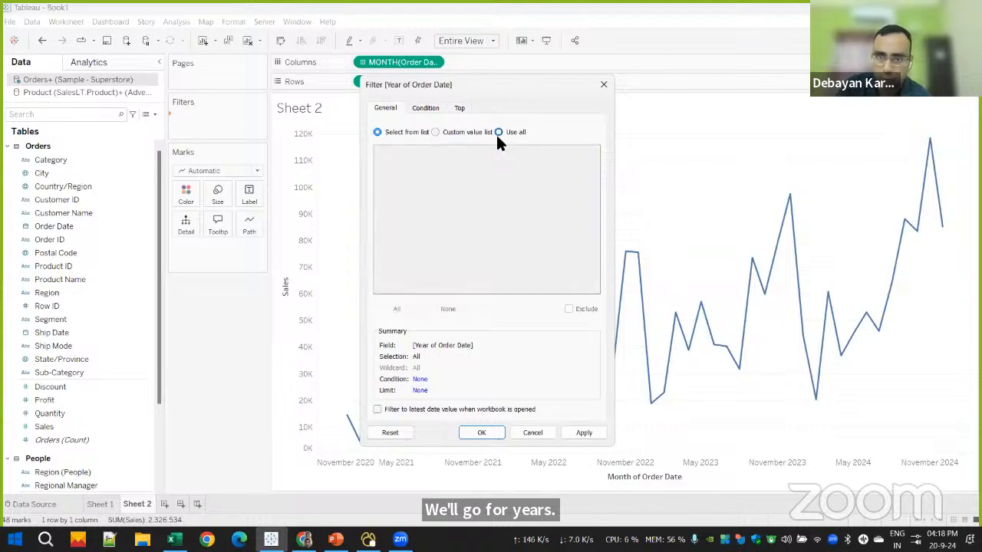
{"action": "left_click", "coordinate": [481, 432]}
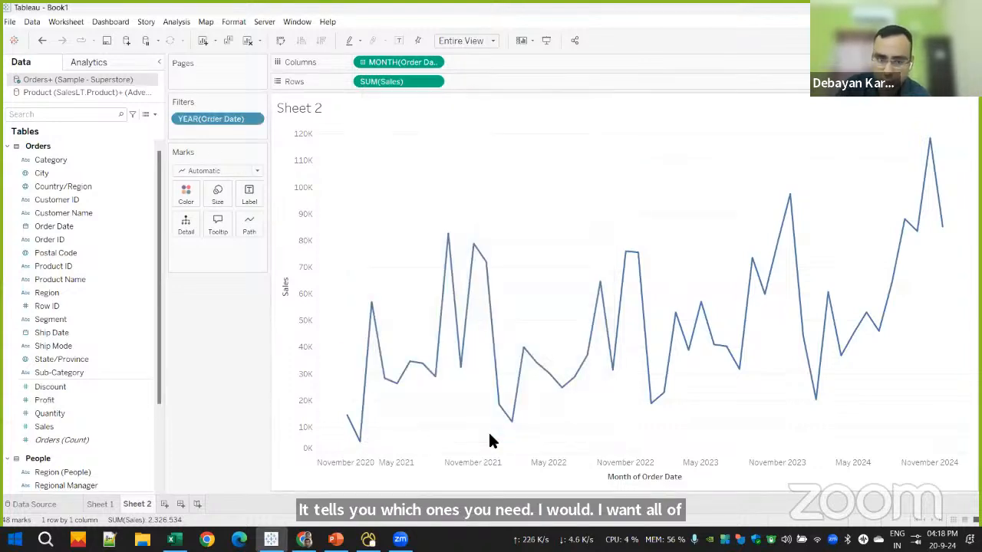
Show the year filter control for Order Date and try 2024 and 2023 before leaving only 2023 selected
{"action": "left_click", "coordinate": [251, 121]}
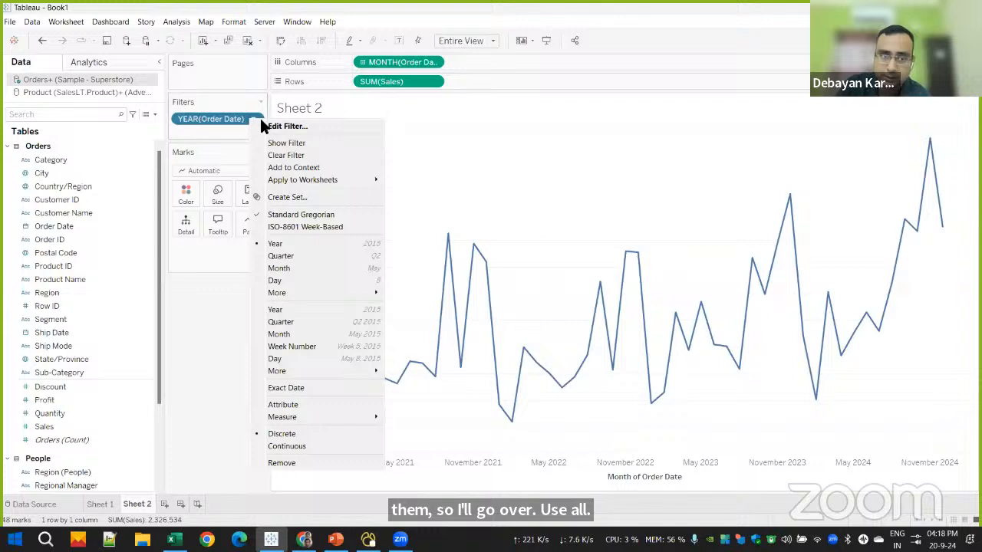
{"action": "left_click", "coordinate": [294, 143]}
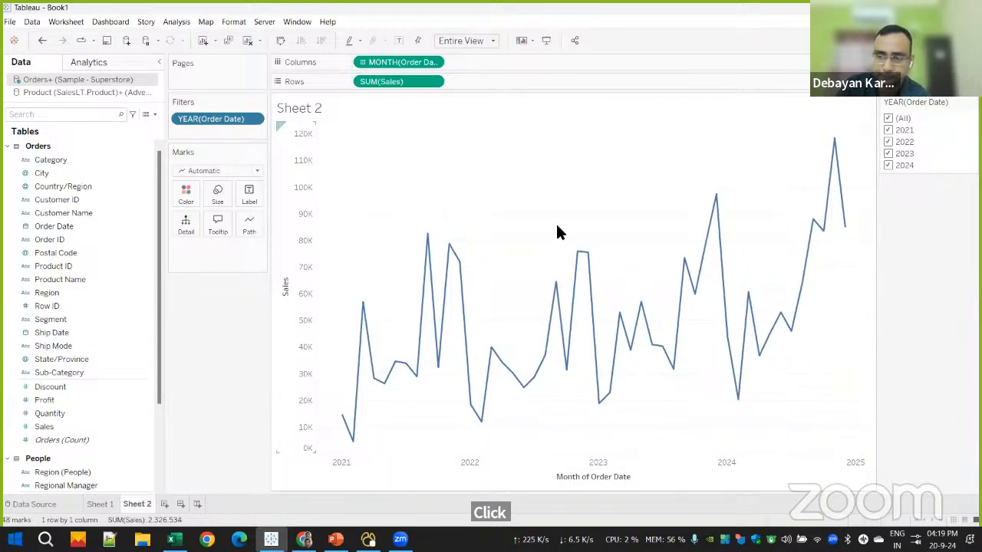
{"action": "left_click", "coordinate": [888, 119]}
{"action": "left_click", "coordinate": [887, 166]}
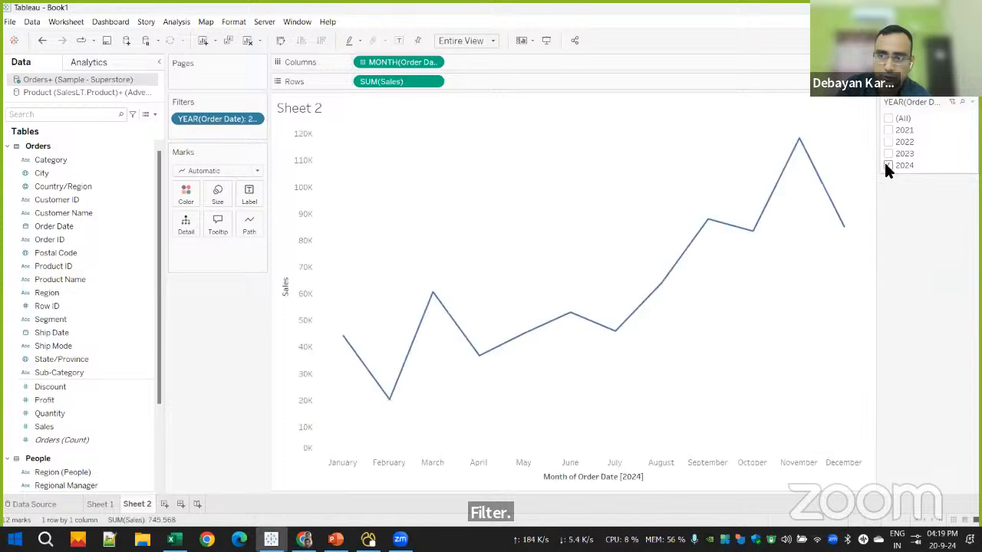
{"action": "left_click", "coordinate": [887, 153]}
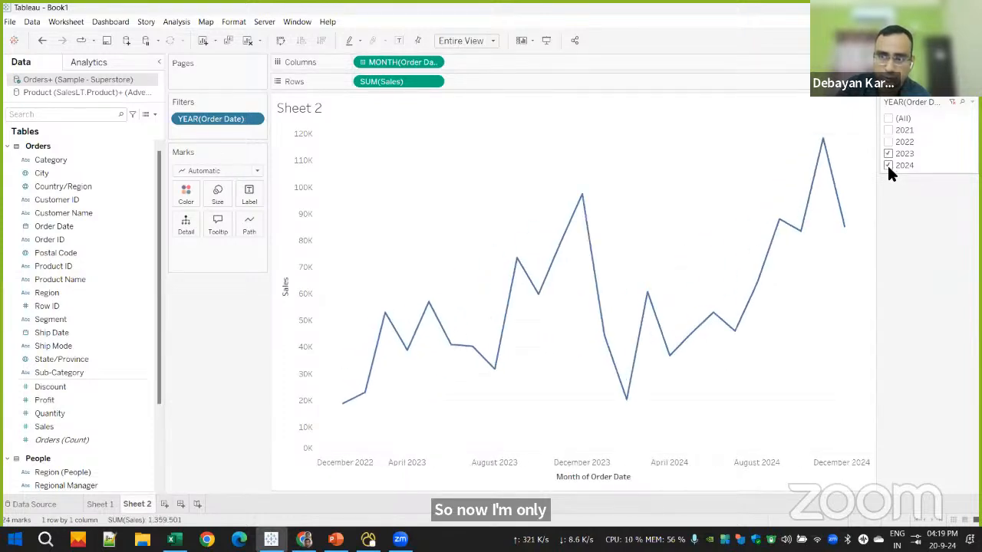
{"action": "left_click", "coordinate": [887, 166]}
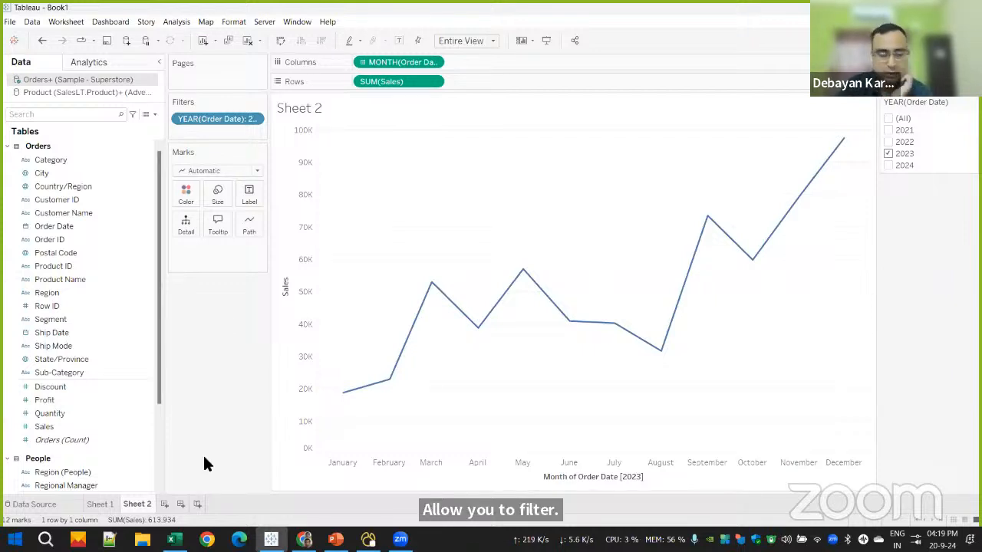
Create a new worksheet with a wider data pane and chart Sales in rows against Region in columns
{"action": "left_click", "coordinate": [164, 504]}
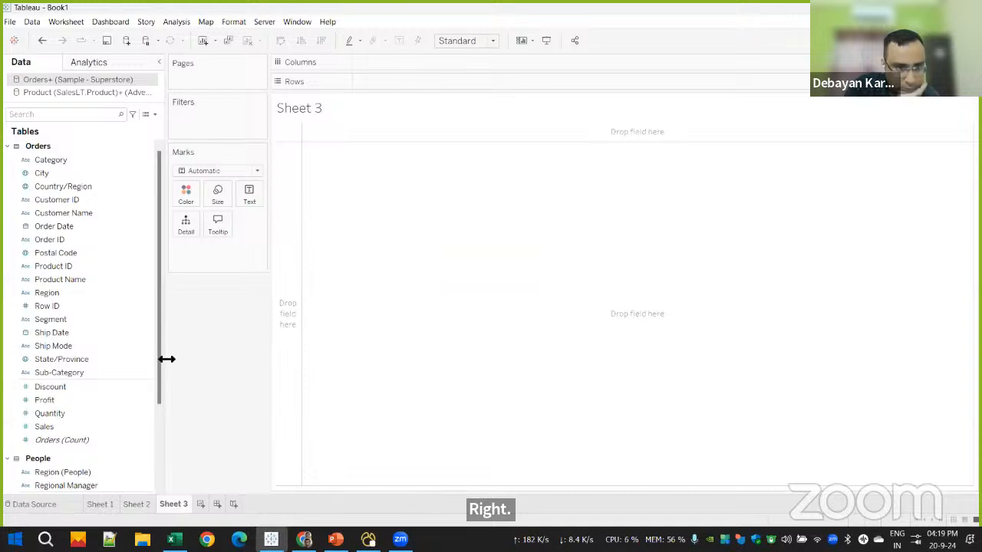
{"action": "left_click_drag", "start_coordinate": [166, 359], "coordinate": [187, 360]}
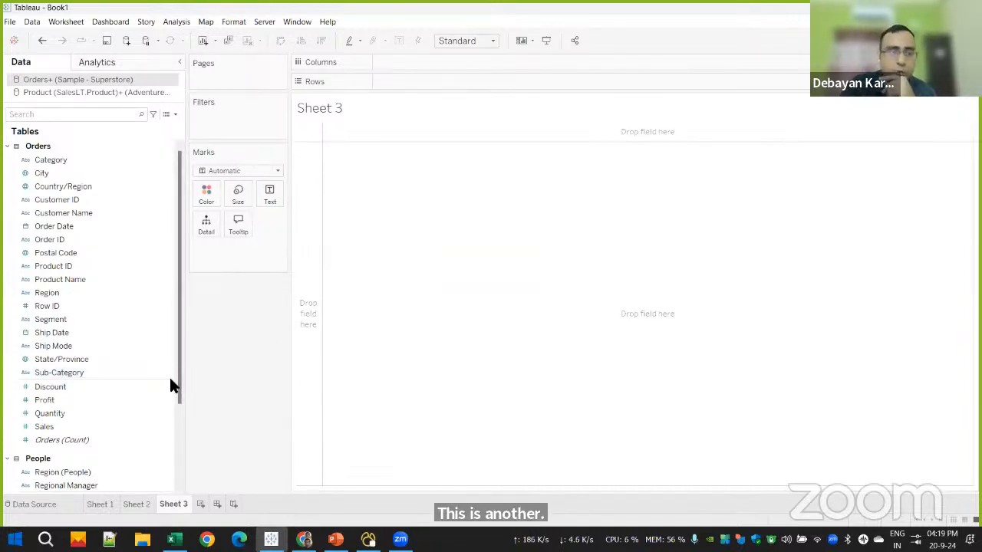
{"action": "left_click", "coordinate": [170, 386]}
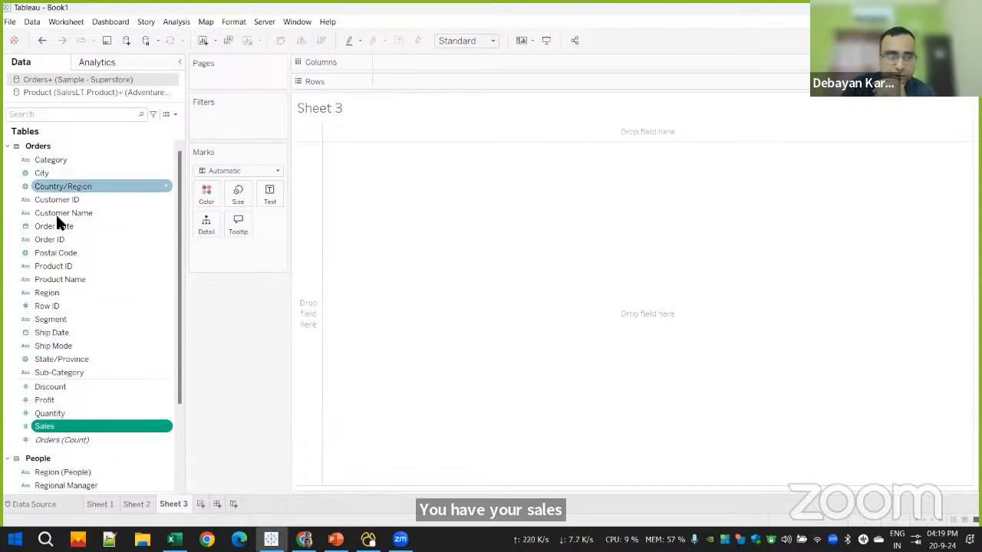
{"action": "left_click", "coordinate": [54, 292]}
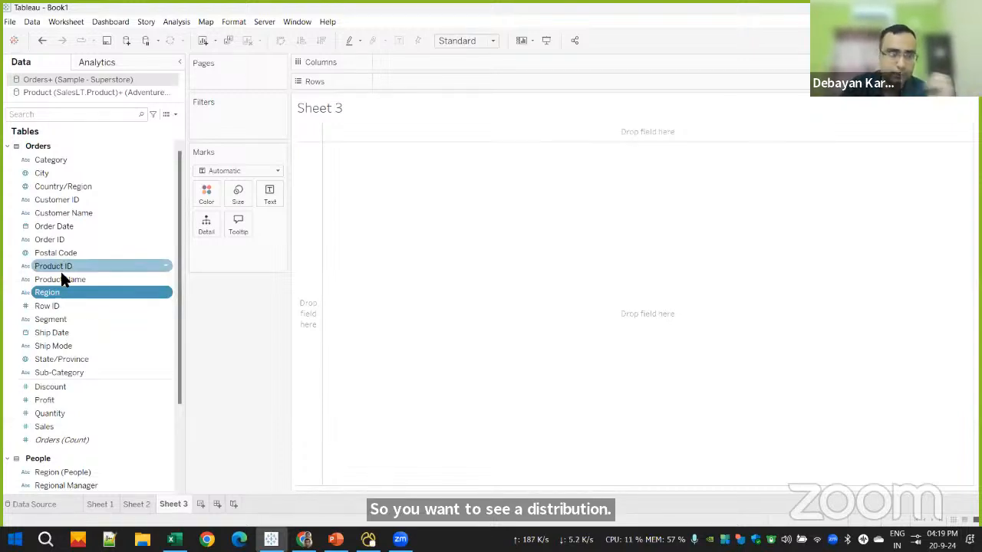
{"action": "mouse_move", "coordinate": [51, 425]}
{"action": "left_mouse_down"}
{"action": "mouse_move", "coordinate": [79, 429]}
{"action": "mouse_move", "coordinate": [450, 82]}
{"action": "mouse_move", "coordinate": [410, 99]}
{"action": "mouse_move", "coordinate": [405, 89]}
{"action": "left_mouse_up"}
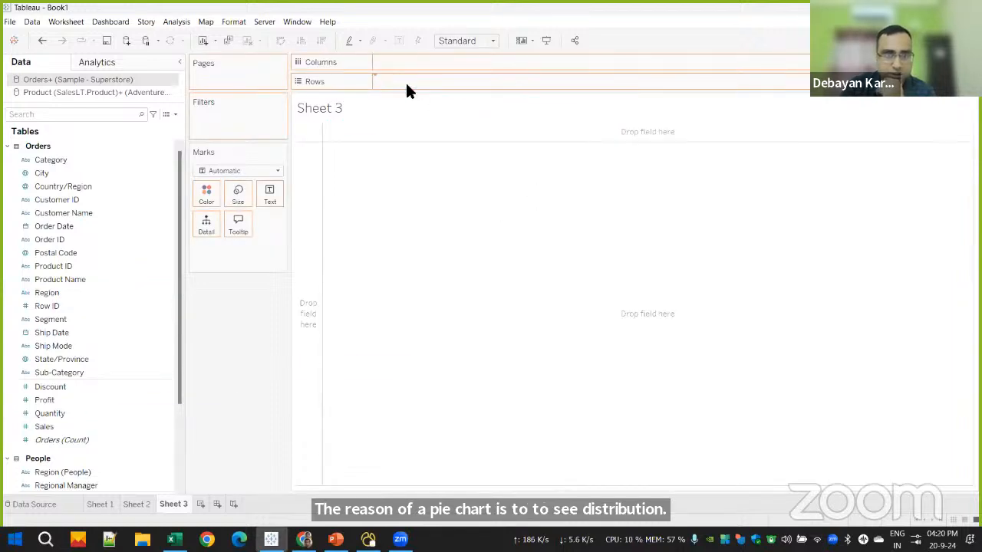
{"action": "left_click", "coordinate": [53, 294]}
{"action": "left_click_drag", "start_coordinate": [52, 295], "coordinate": [440, 64]}
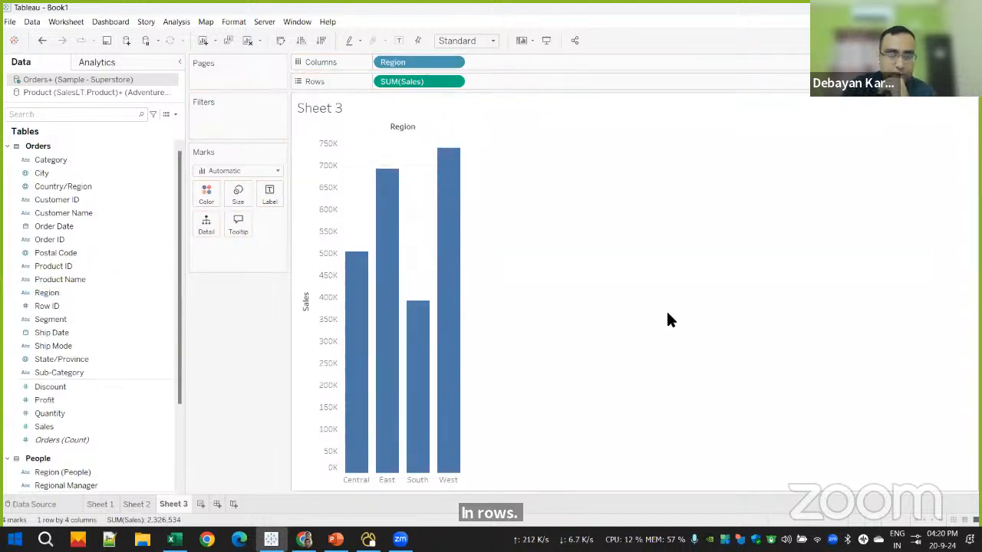
Change the mark type to Pie, moving Sales to Angle and Region to Color
{"action": "left_click", "coordinate": [225, 172]}
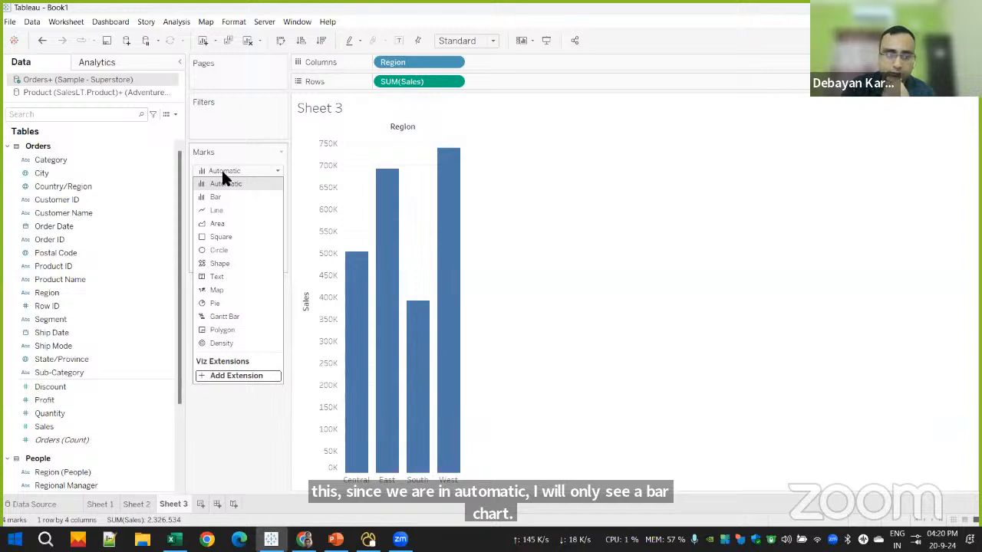
{"action": "left_click", "coordinate": [222, 305]}
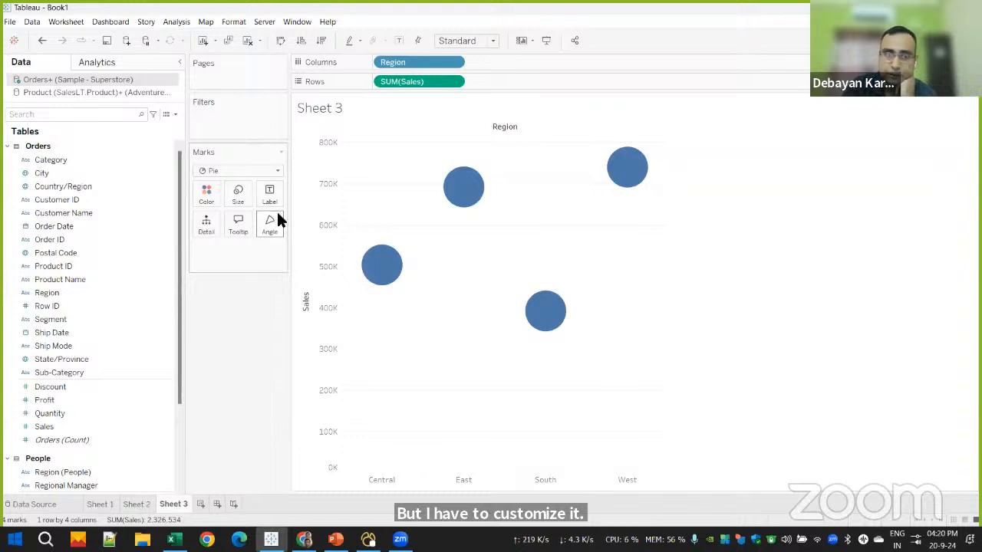
{"action": "left_click_drag", "start_coordinate": [411, 85], "coordinate": [268, 222]}
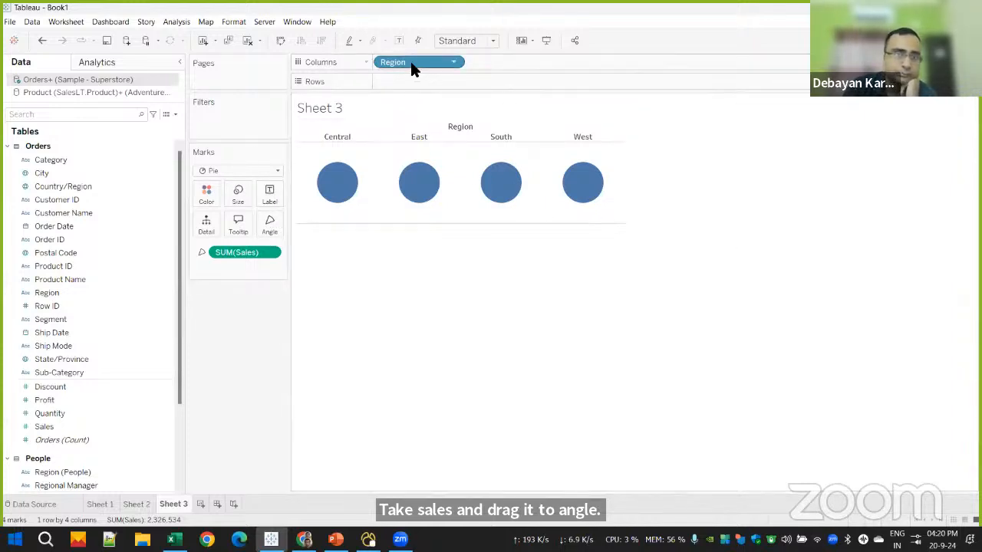
{"action": "left_click_drag", "start_coordinate": [411, 68], "coordinate": [207, 198]}
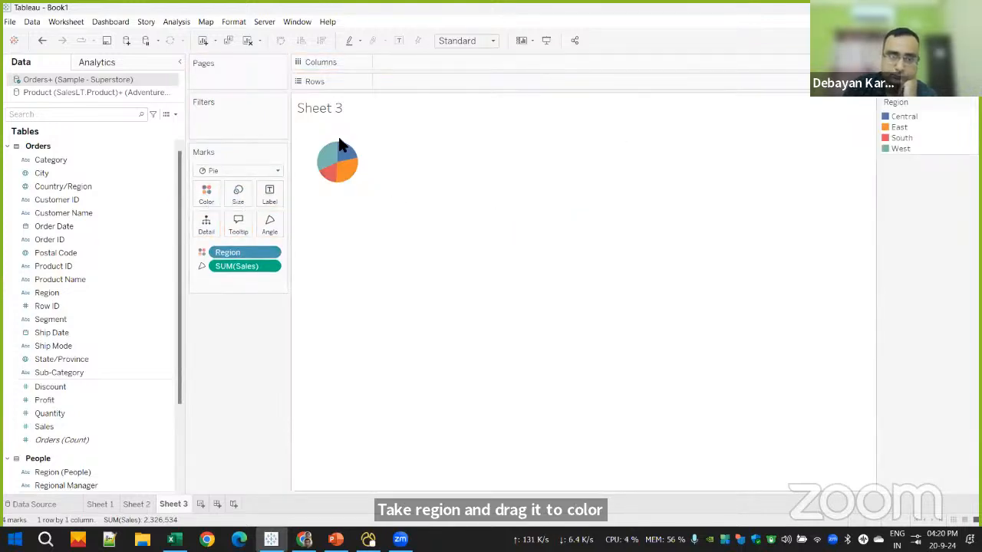
Fit the pie chart to Entire View and label its slices with Region and Sales
{"action": "left_click", "coordinate": [485, 42]}
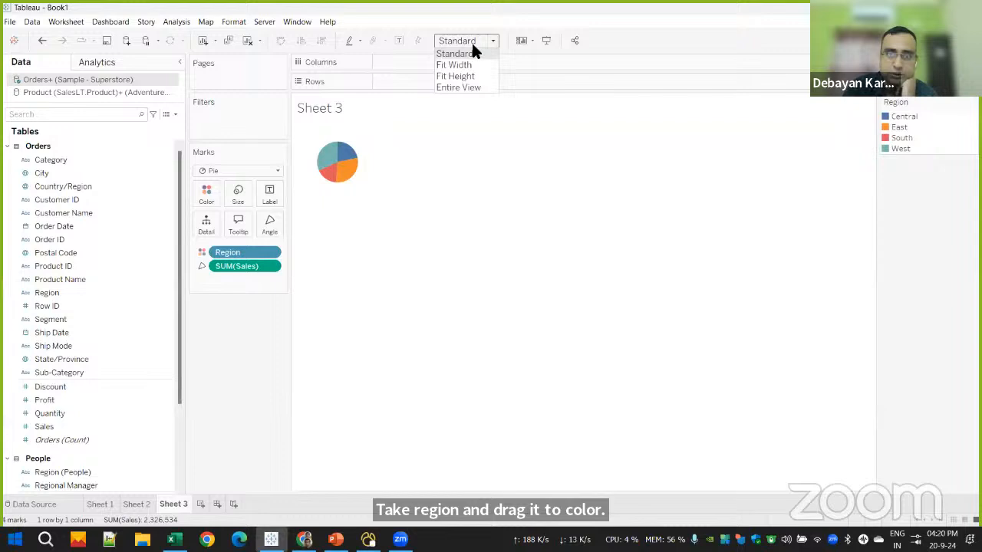
{"action": "left_click", "coordinate": [456, 88]}
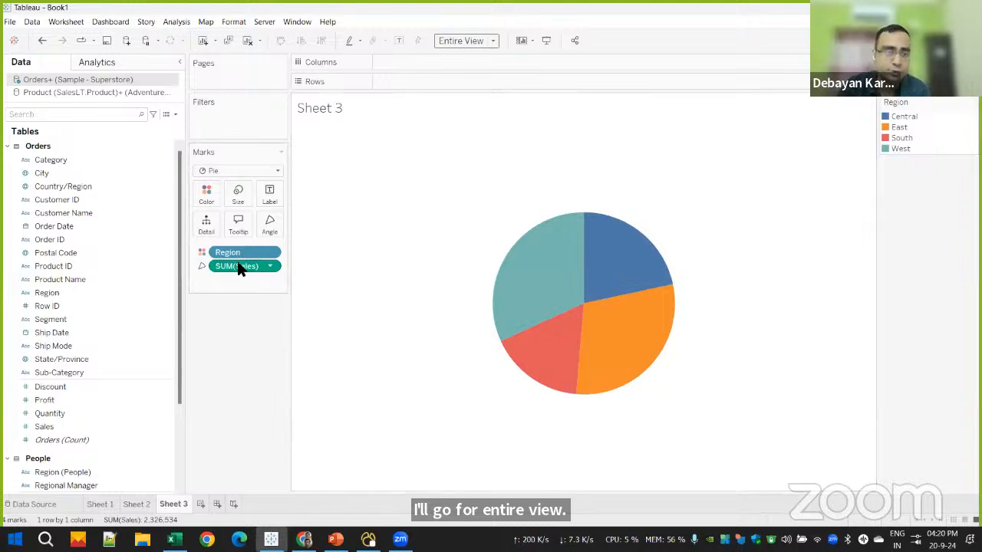
{"action": "left_click_drag", "start_coordinate": [236, 249], "coordinate": [268, 193]}
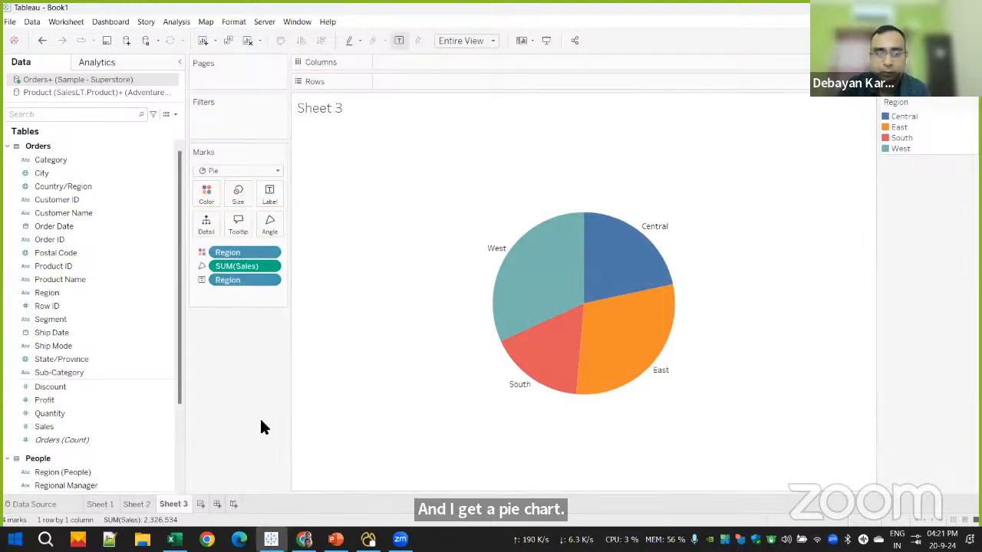
{"action": "left_click_drag", "start_coordinate": [231, 266], "coordinate": [271, 201]}
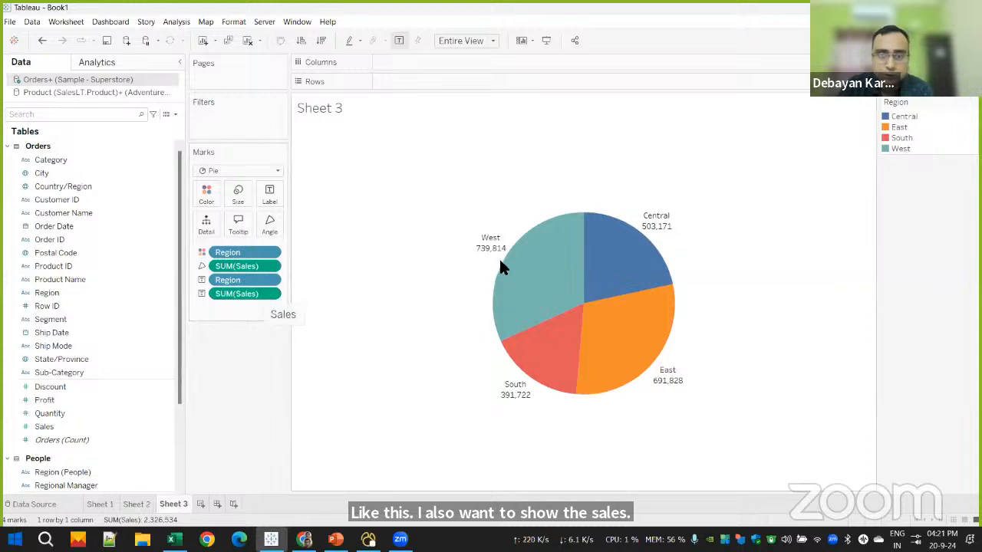
Apply the Percent of Total quick table calculation to the Sales label of the pie chart
{"action": "right_click", "coordinate": [269, 297]}
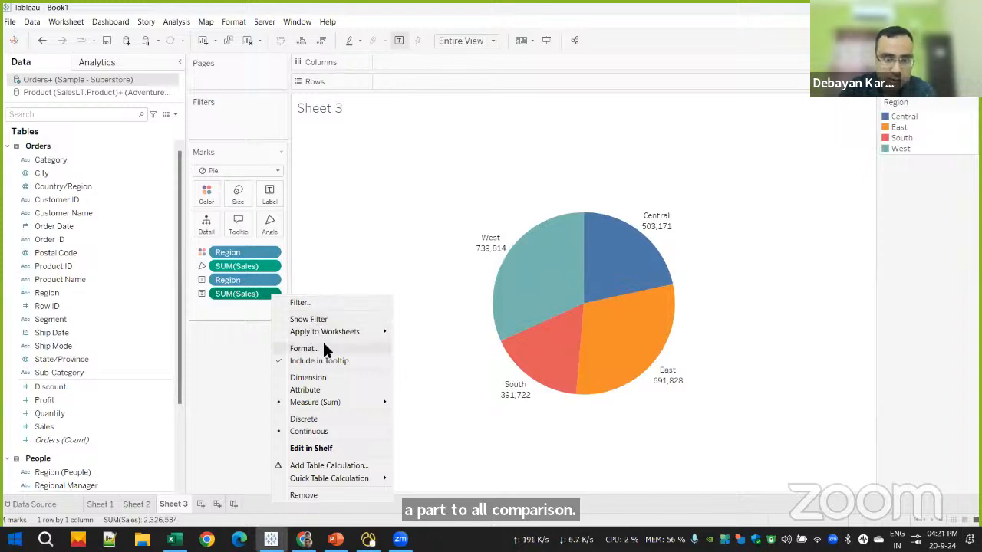
{"action": "mouse_move", "coordinate": [318, 482]}
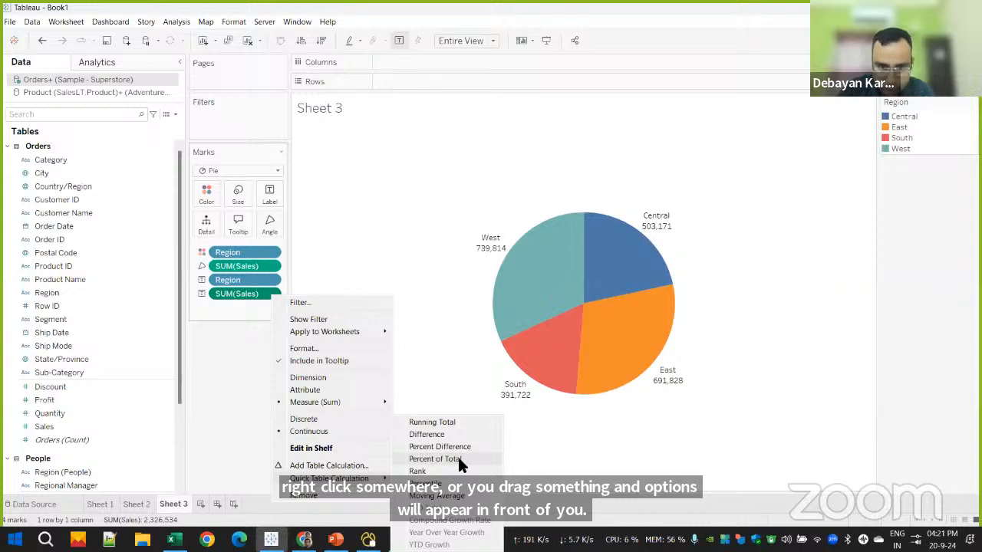
{"action": "left_click", "coordinate": [434, 459]}
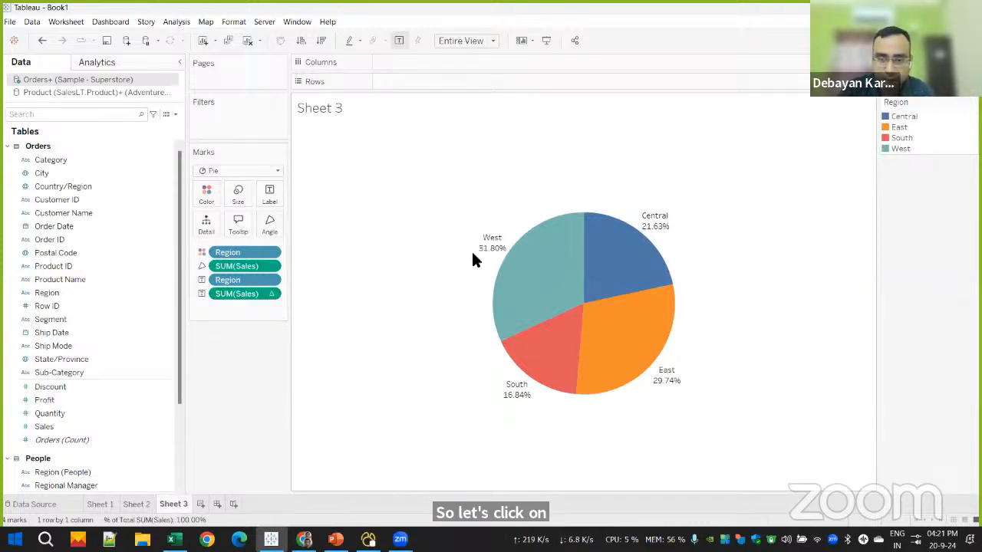
{"action": "mouse_move", "coordinate": [489, 255]}
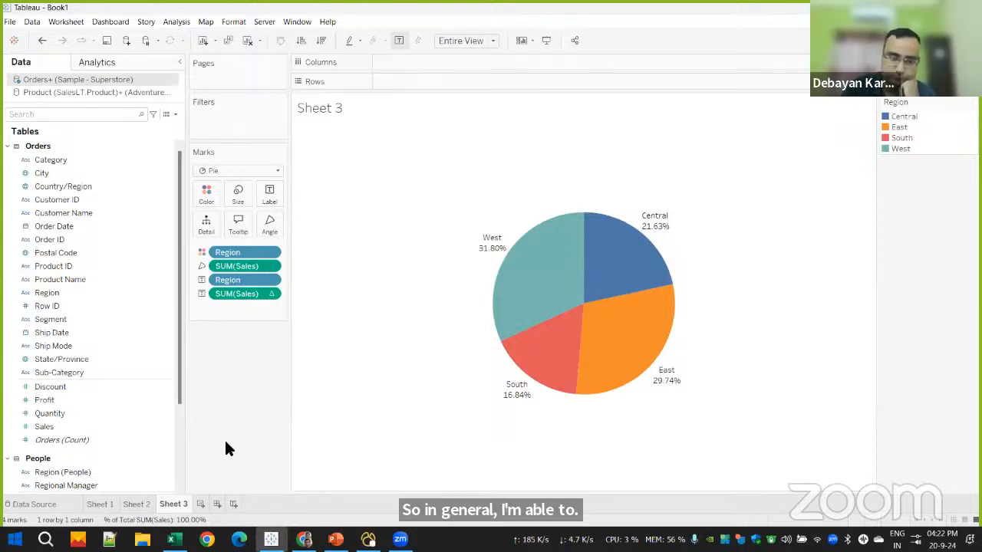
Review the line chart on Sheet 2, the pie chart on Sheet 3 and the bar chart on Sheet 1
{"action": "left_click", "coordinate": [137, 506]}
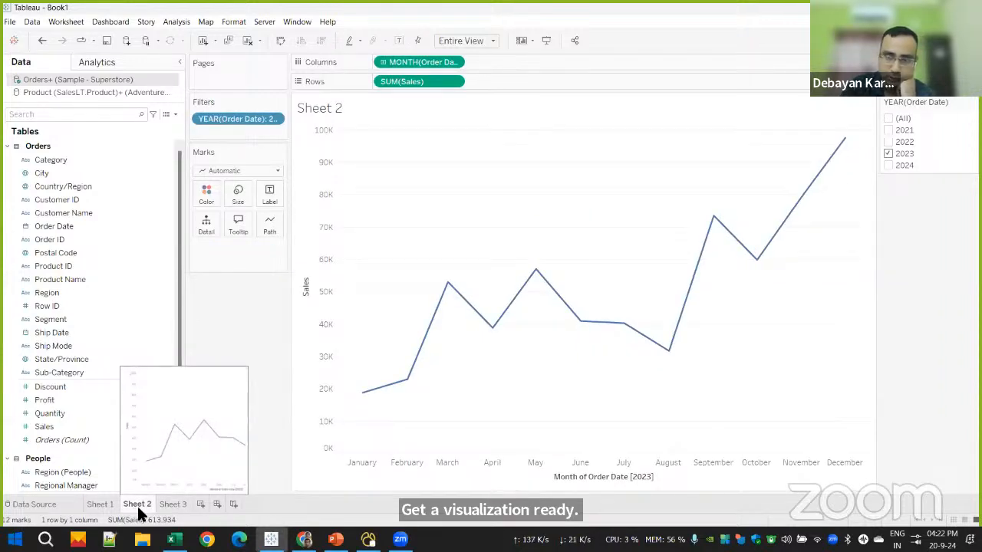
{"action": "left_click", "coordinate": [166, 505]}
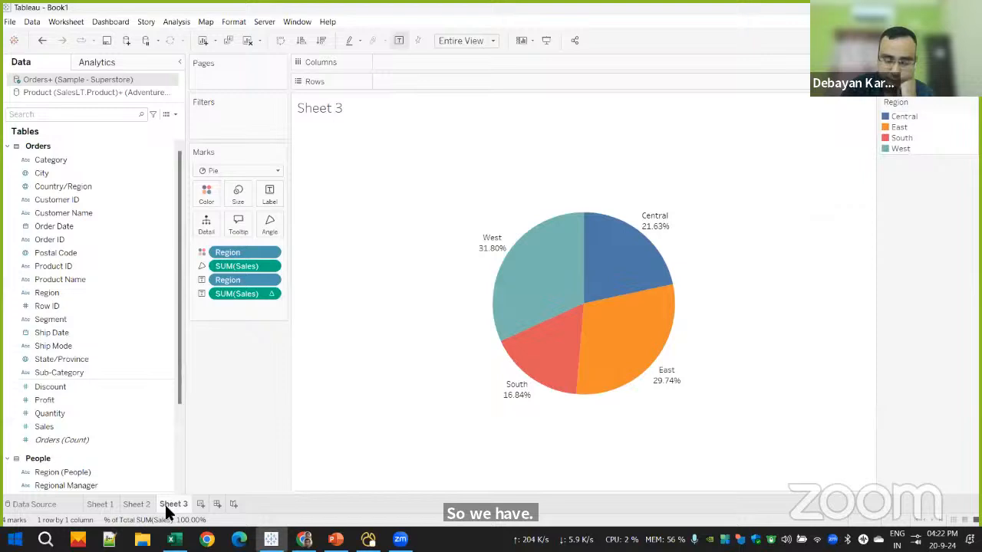
{"action": "left_click", "coordinate": [104, 504]}
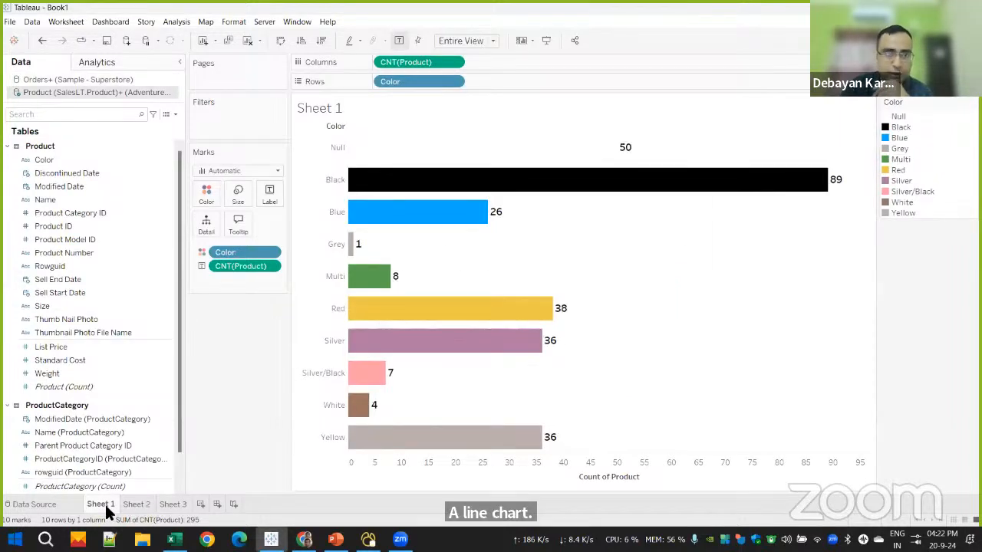
{"action": "left_click", "coordinate": [156, 332]}
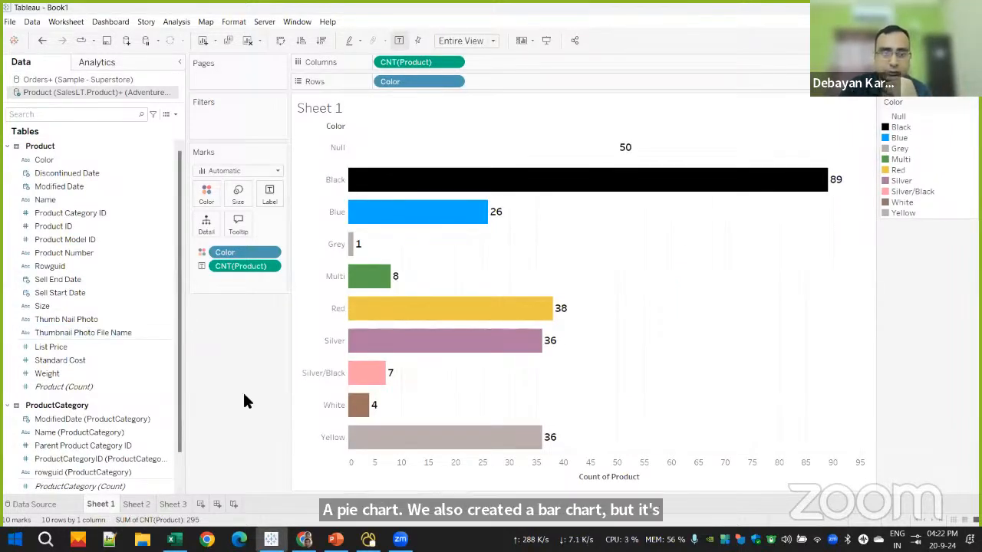
Add a new worksheet and display the Show Me chart suggestions
{"action": "left_click", "coordinate": [201, 505]}
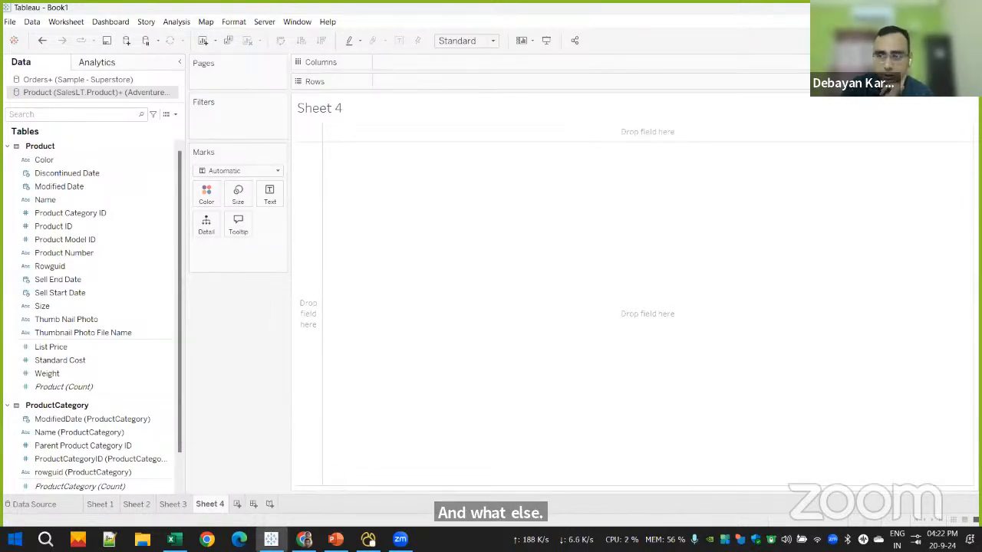
{"action": "key", "text": "ctrl+1"}
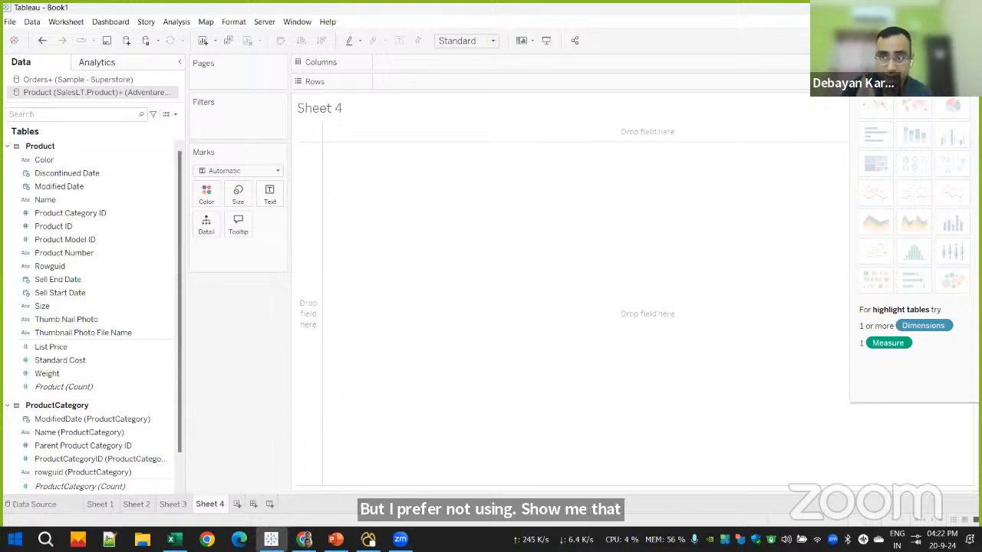
{"action": "mouse_move", "coordinate": [930, 48]}
{"action": "left_mouse_down"}
{"action": "mouse_move", "coordinate": [875, 47]}
{"action": "mouse_move", "coordinate": [928, 49]}
{"action": "left_mouse_up"}
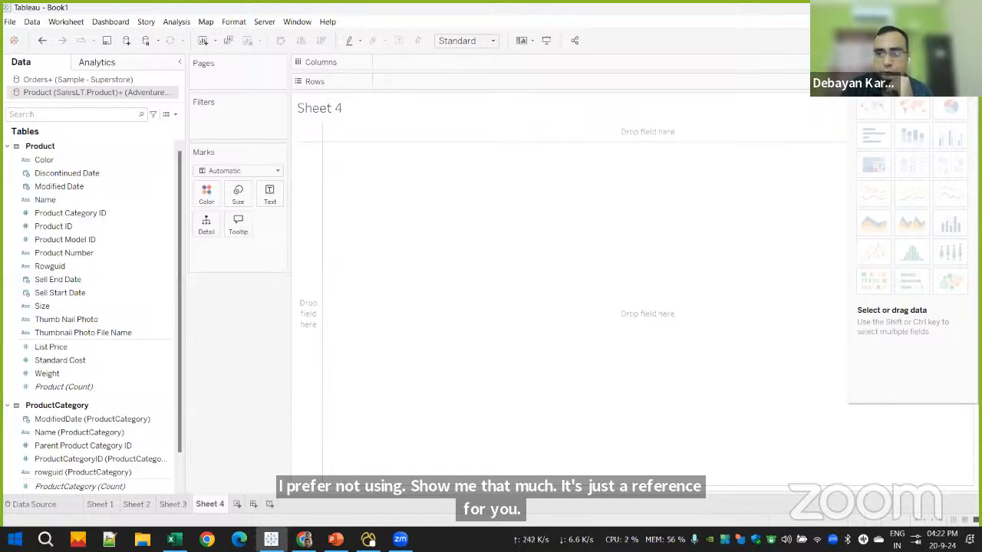
{"action": "mouse_move", "coordinate": [873, 108]}
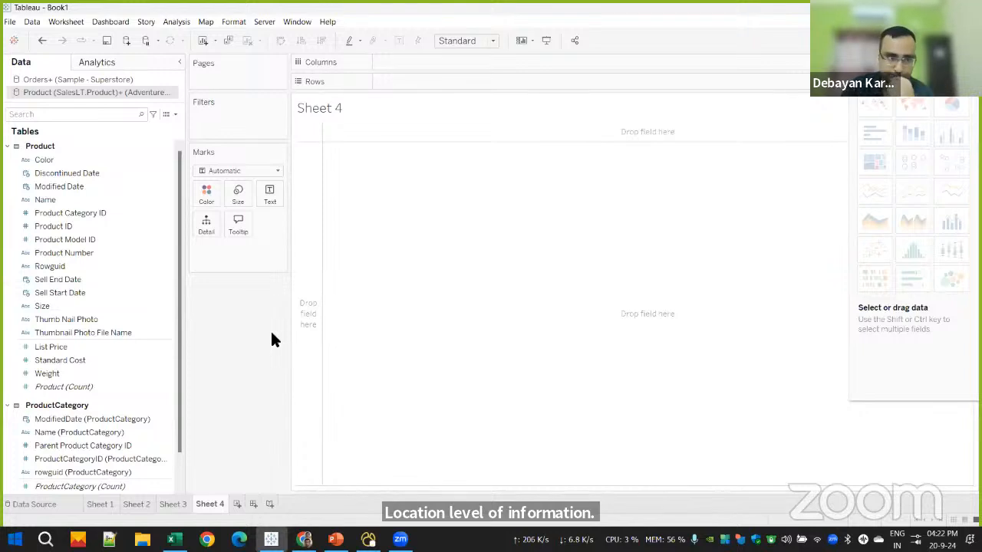
{"action": "scroll", "coordinate": [82, 349], "scroll_direction": "down", "scroll_amount": 1}
{"action": "scroll", "coordinate": [84, 349], "scroll_direction": "up", "scroll_amount": 1}
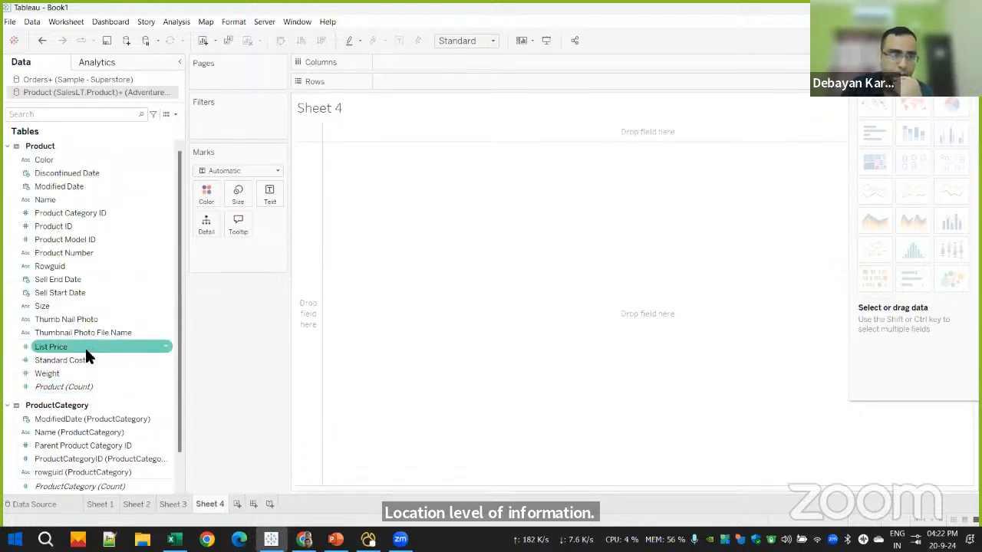
Plot City from the Orders+ (Sample - Superstore) data source as a map on Sheet 4 and close the Show Me suggestions
{"action": "left_click", "coordinate": [78, 79]}
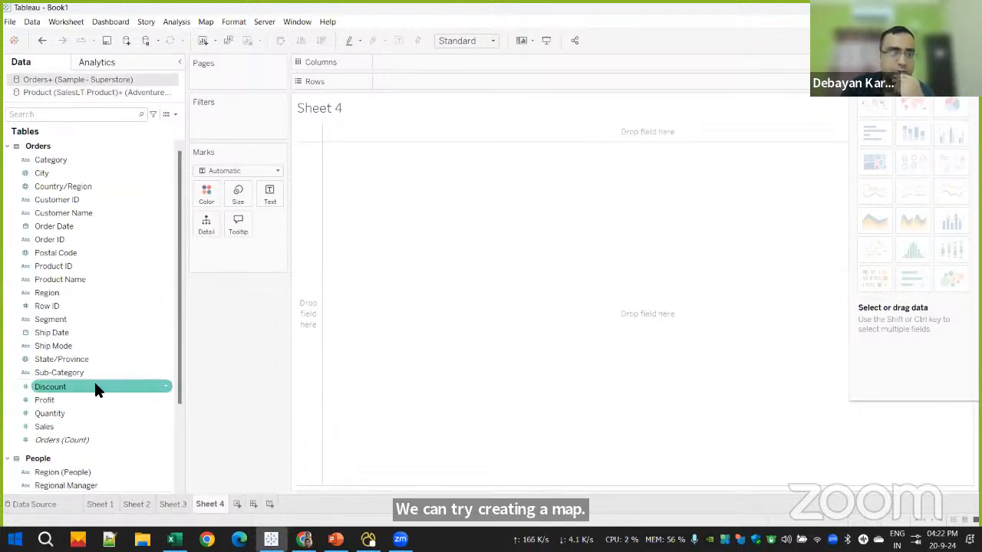
{"action": "left_click", "coordinate": [54, 172]}
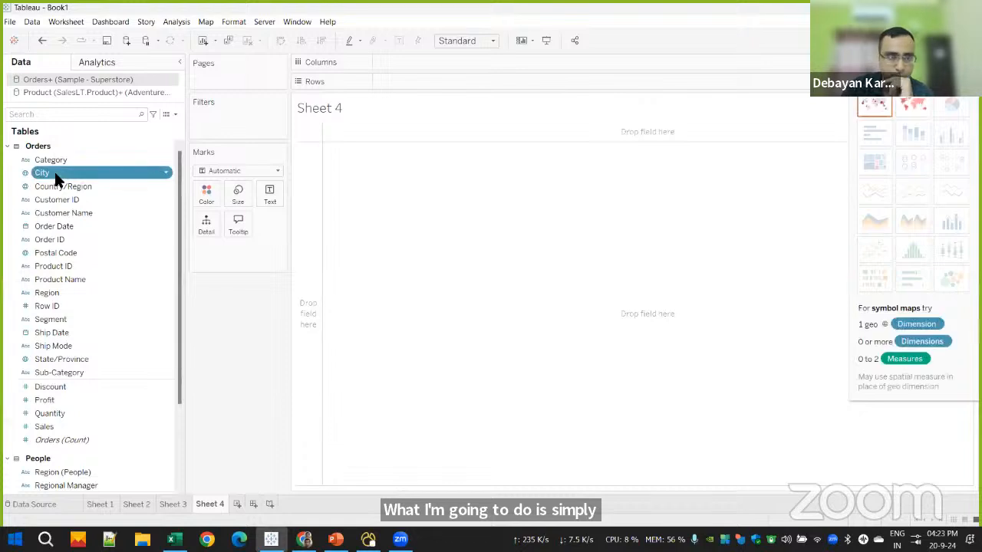
{"action": "left_click_drag", "start_coordinate": [55, 176], "coordinate": [744, 177]}
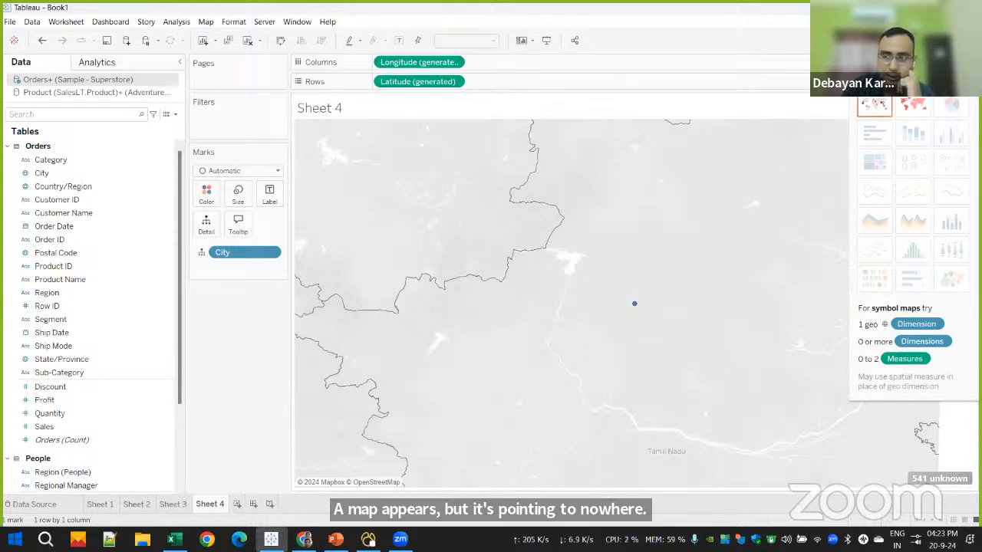
{"action": "left_click", "coordinate": [948, 41]}
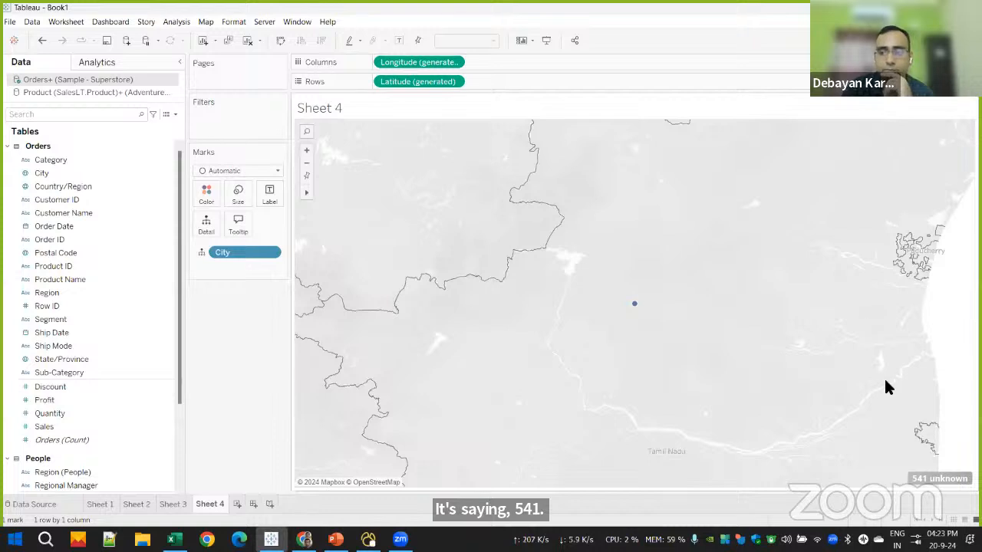
Edit the map's unknown City locations, taking the Country/Region role from the Country/Region field
{"action": "mouse_move", "coordinate": [930, 479]}
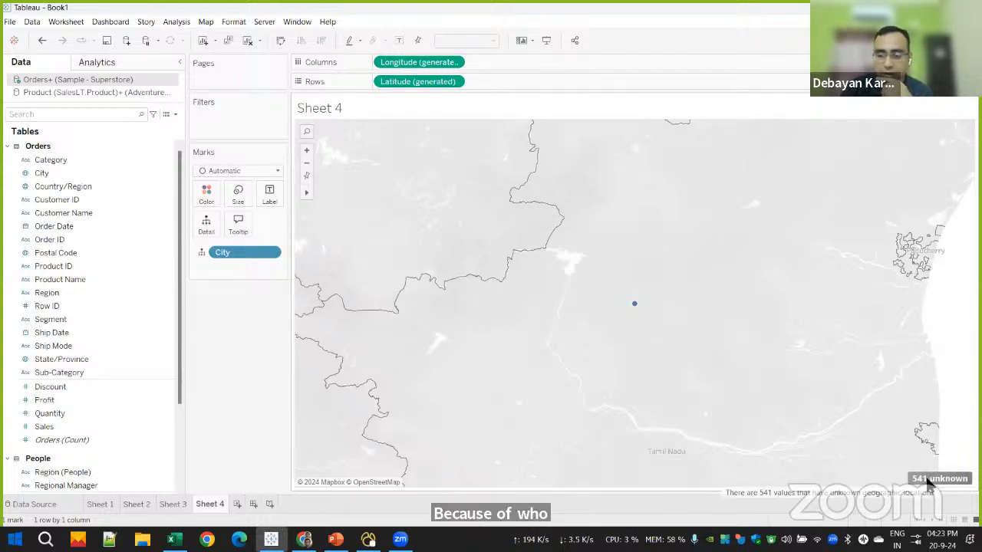
{"action": "left_click", "coordinate": [928, 481]}
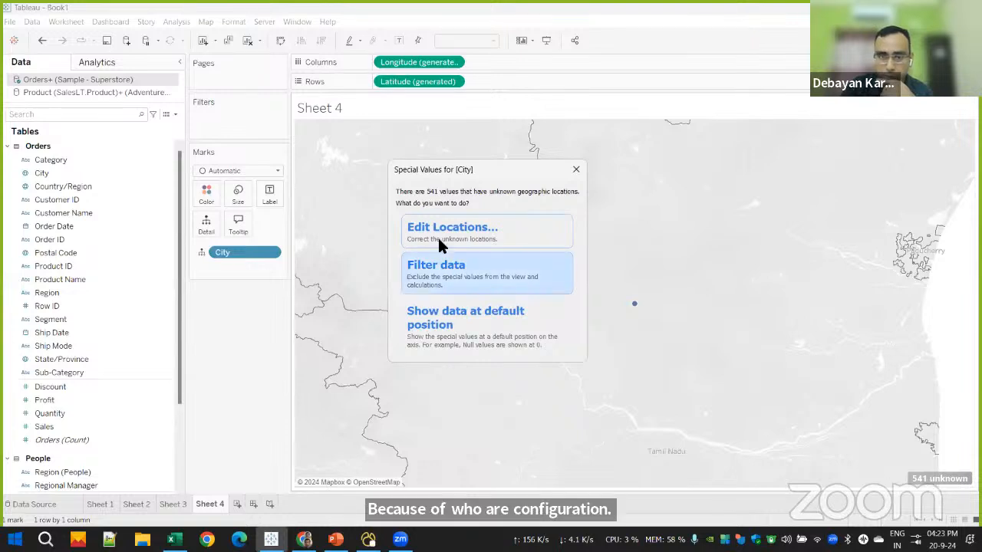
{"action": "left_click", "coordinate": [451, 230]}
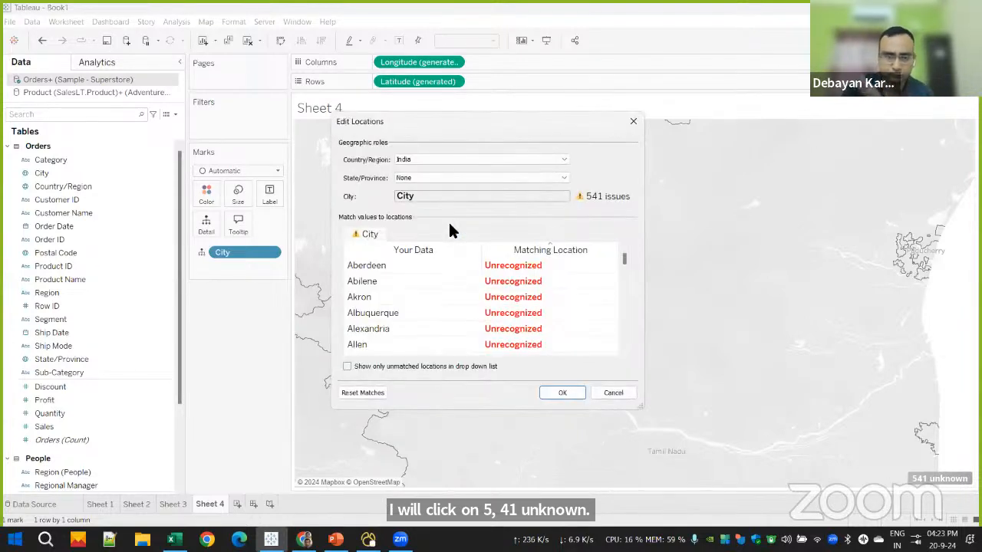
{"action": "left_click", "coordinate": [464, 161]}
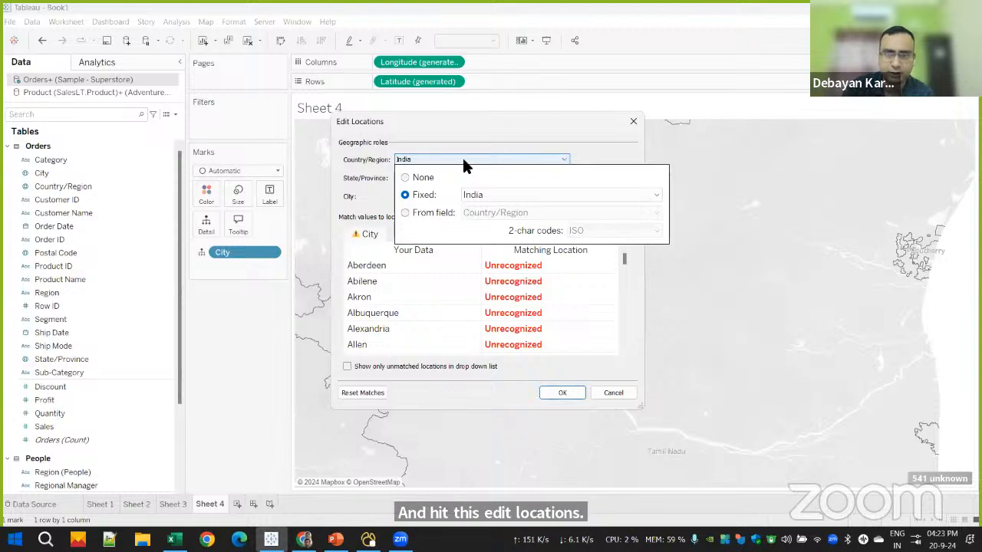
{"action": "left_click", "coordinate": [411, 208]}
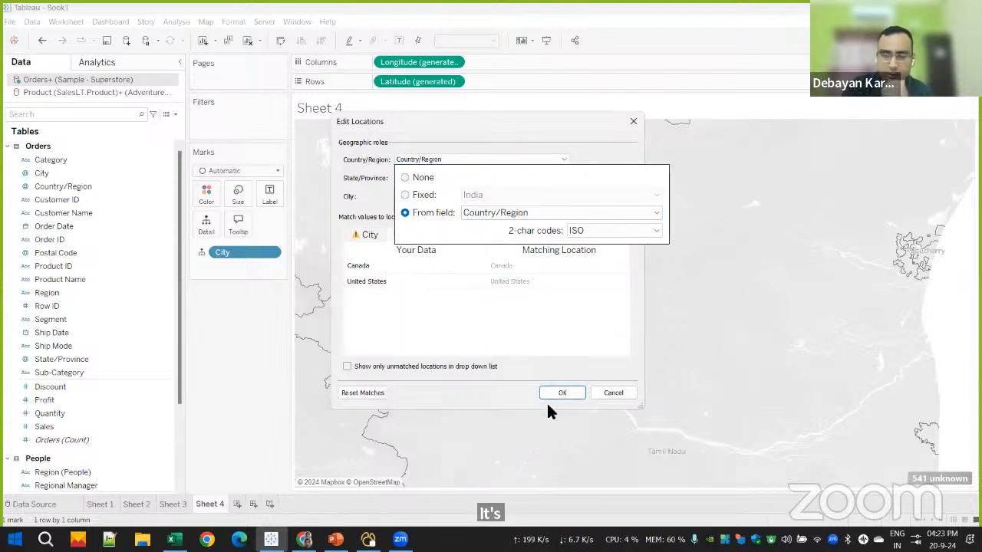
{"action": "left_click", "coordinate": [549, 341]}
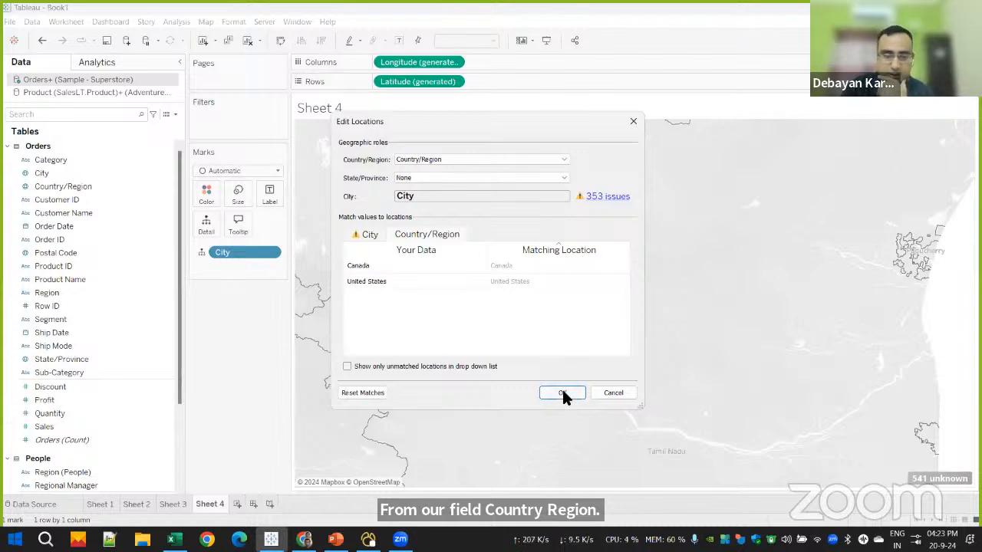
{"action": "left_click", "coordinate": [366, 234]}
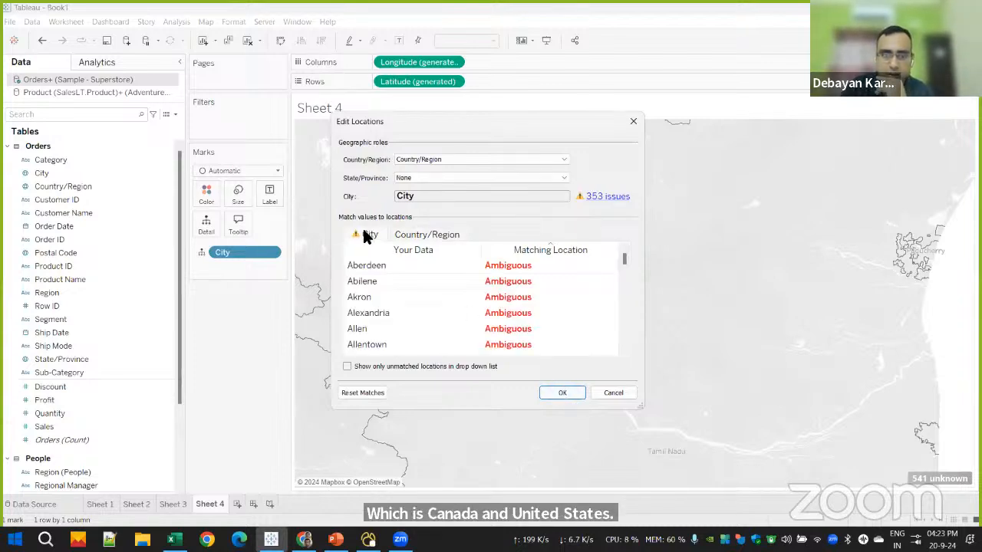
Take the State/Province role from the State/Province field and apply the location matching to the map
{"action": "left_click", "coordinate": [437, 177]}
{"action": "left_click", "coordinate": [420, 233]}
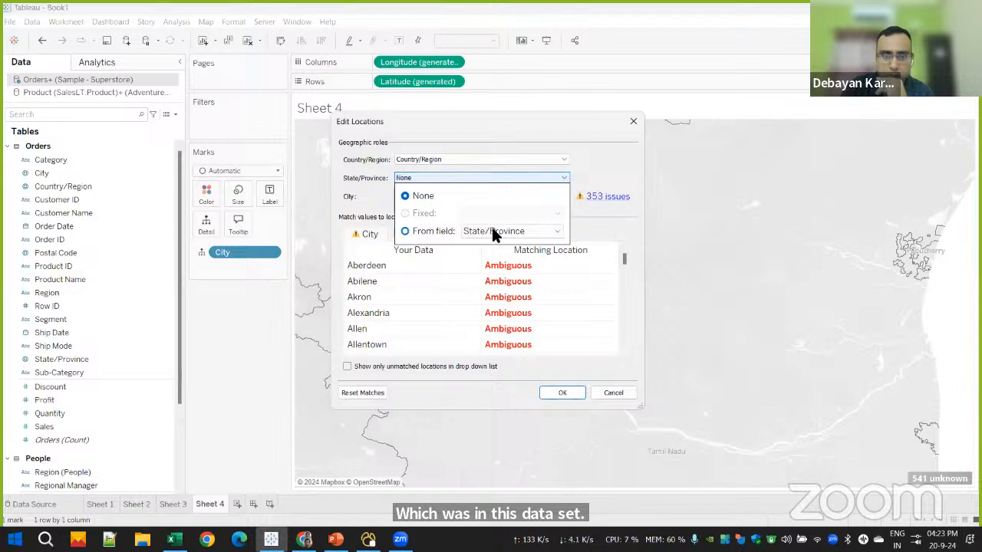
{"action": "left_click", "coordinate": [495, 232]}
{"action": "left_click", "coordinate": [361, 197]}
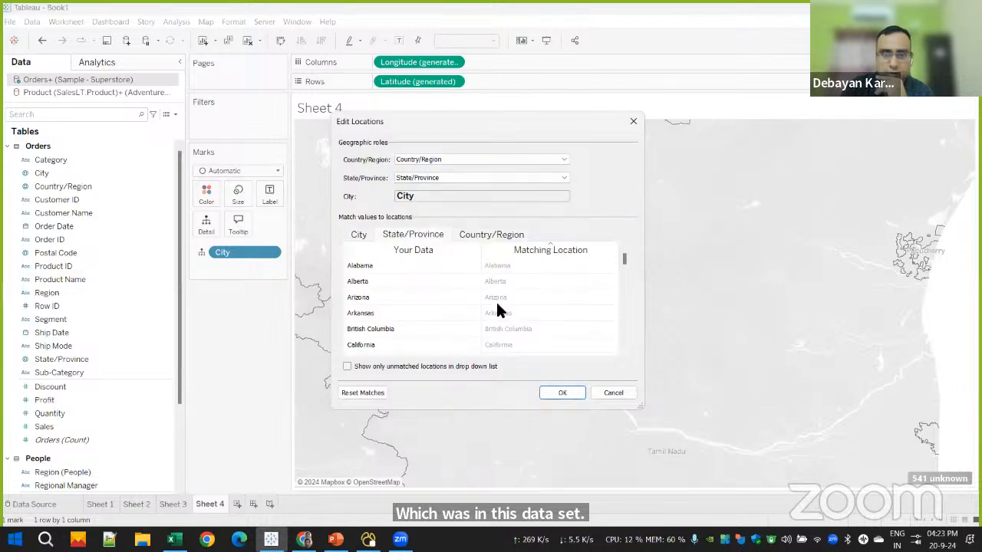
{"action": "left_click", "coordinate": [563, 393]}
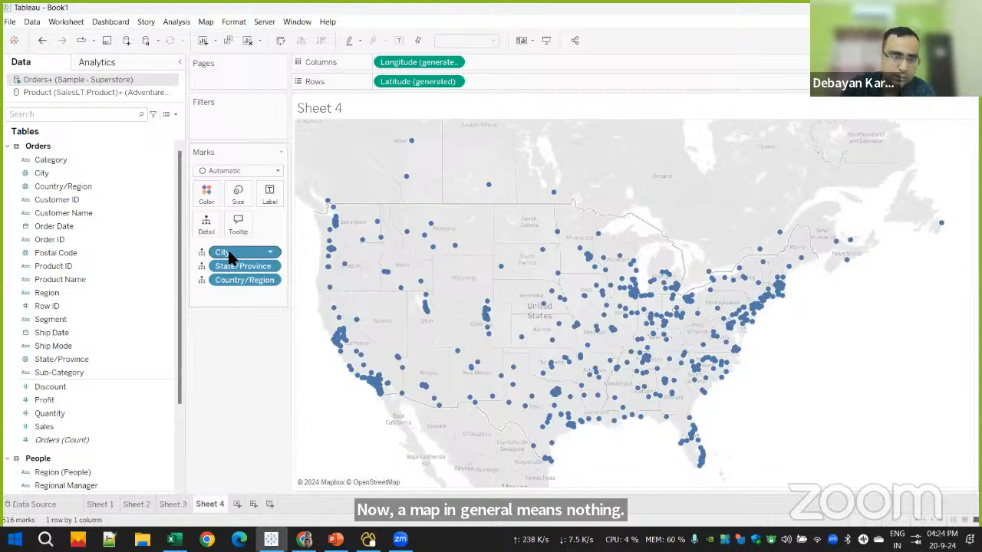
Remove City from the map's detail and undo the removal of Country/Region, keeping State/Province and Country/Region
{"action": "left_click_drag", "start_coordinate": [239, 255], "coordinate": [281, 184]}
{"action": "left_click_drag", "start_coordinate": [234, 266], "coordinate": [414, 130]}
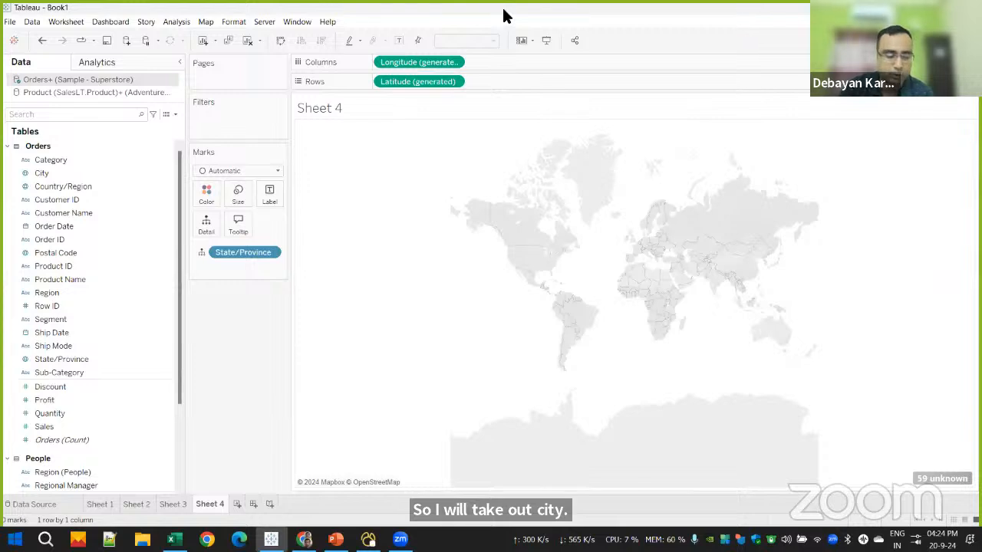
{"action": "key", "text": "ctrl+z"}
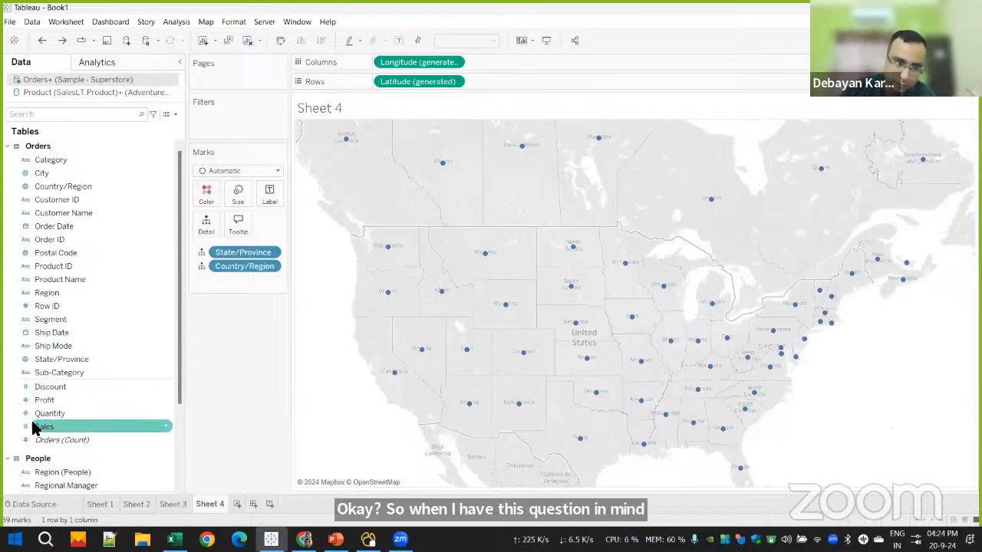
Size the state marks on the map by Sales, aggregated as Average
{"action": "left_click_drag", "start_coordinate": [46, 426], "coordinate": [240, 202]}
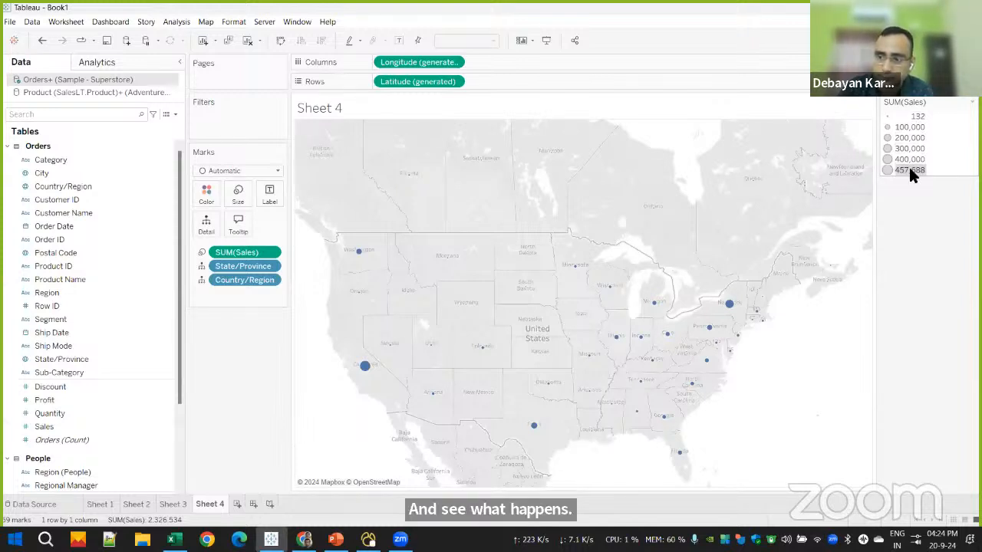
{"action": "left_click", "coordinate": [269, 254]}
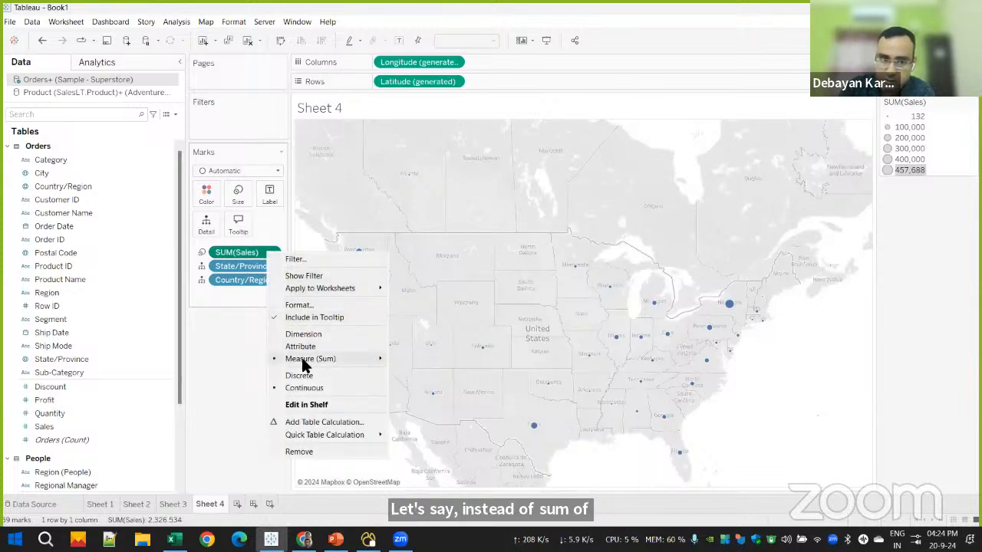
{"action": "mouse_move", "coordinate": [331, 360]}
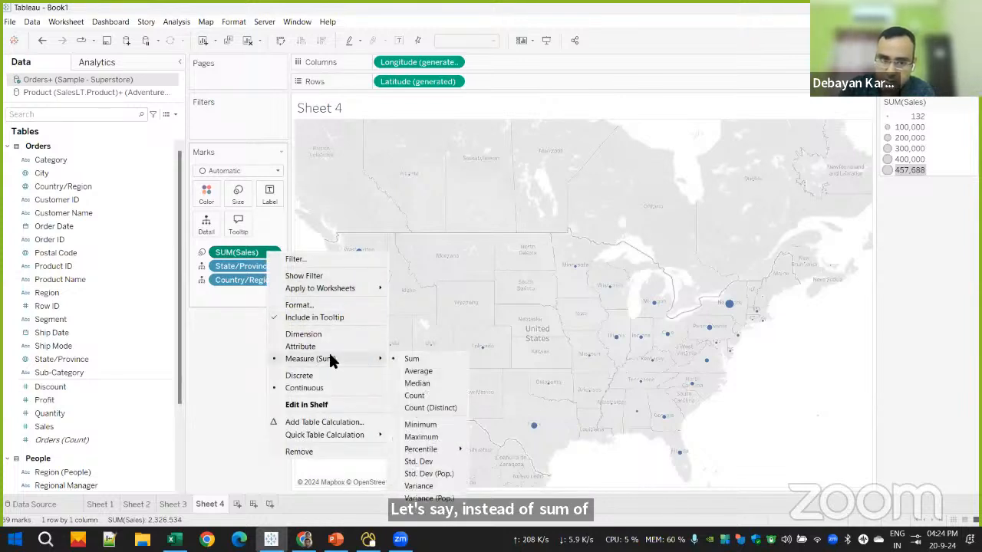
{"action": "left_click", "coordinate": [419, 373]}
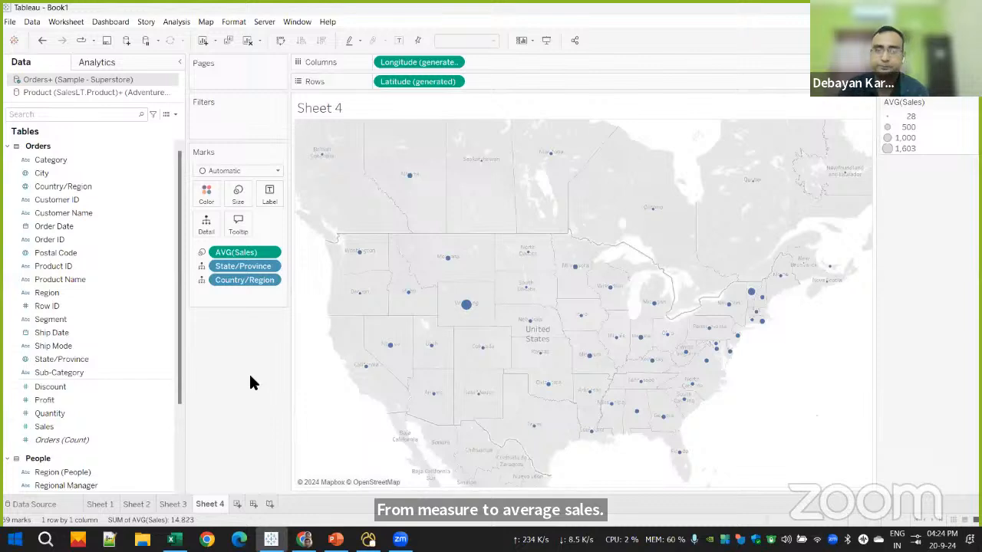
{"action": "mouse_move", "coordinate": [469, 309]}
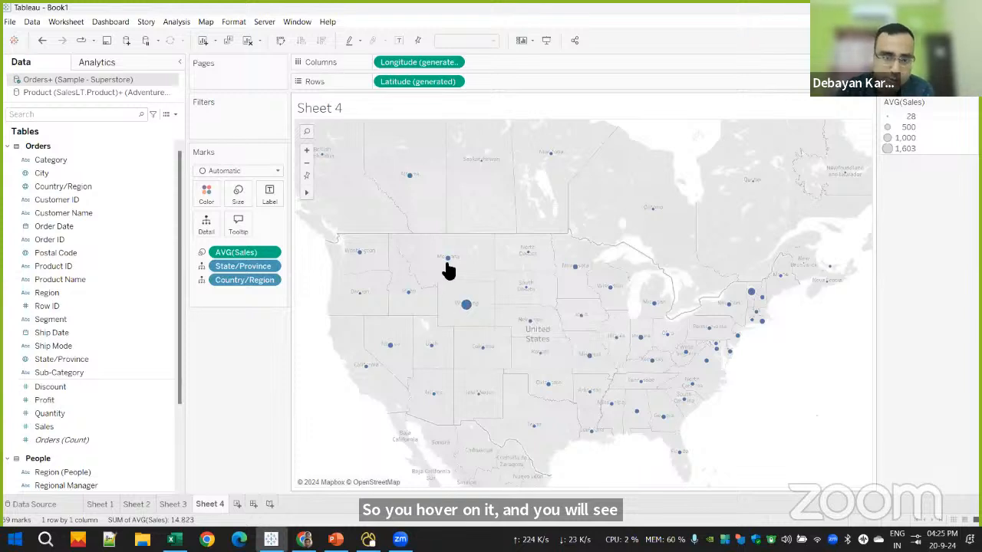
{"action": "mouse_move", "coordinate": [449, 265]}
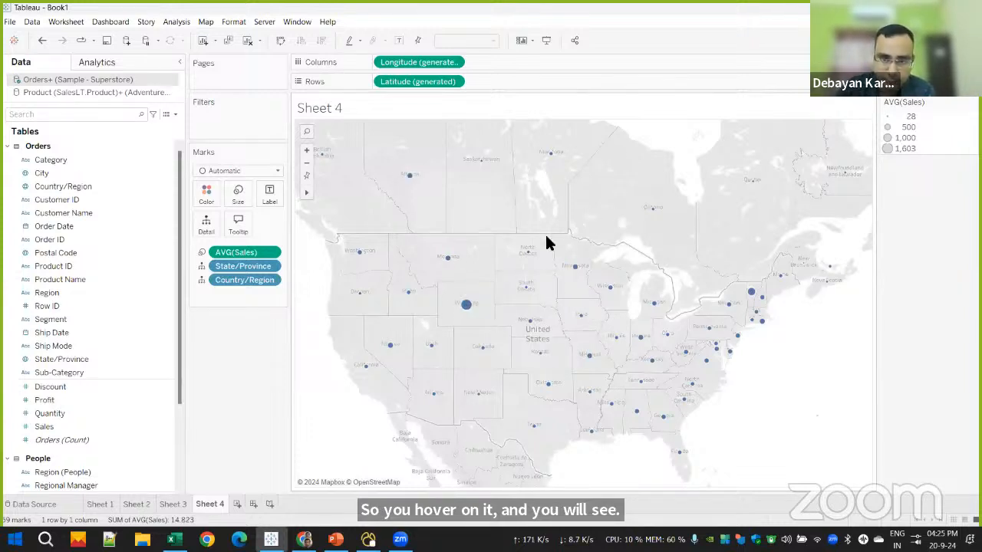
Create a new dashboard with the fixed size Generic Desktop (1366 x 768)
{"action": "left_click", "coordinate": [254, 506]}
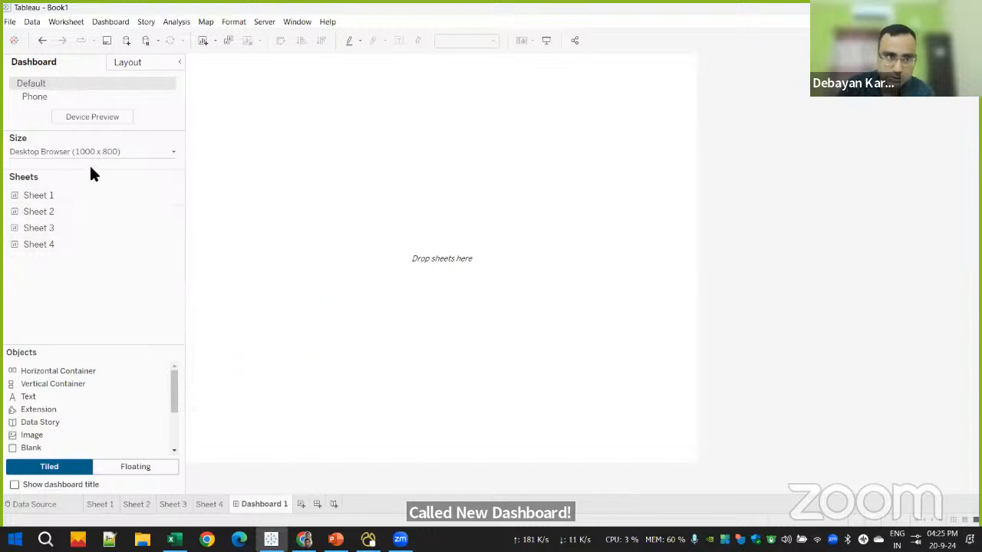
{"action": "left_click", "coordinate": [71, 152]}
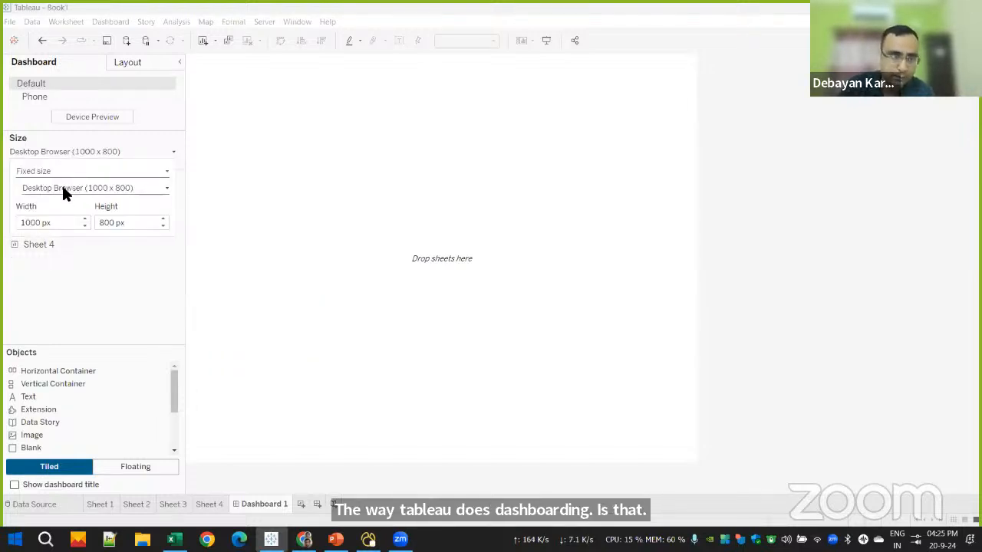
{"action": "left_click", "coordinate": [63, 188]}
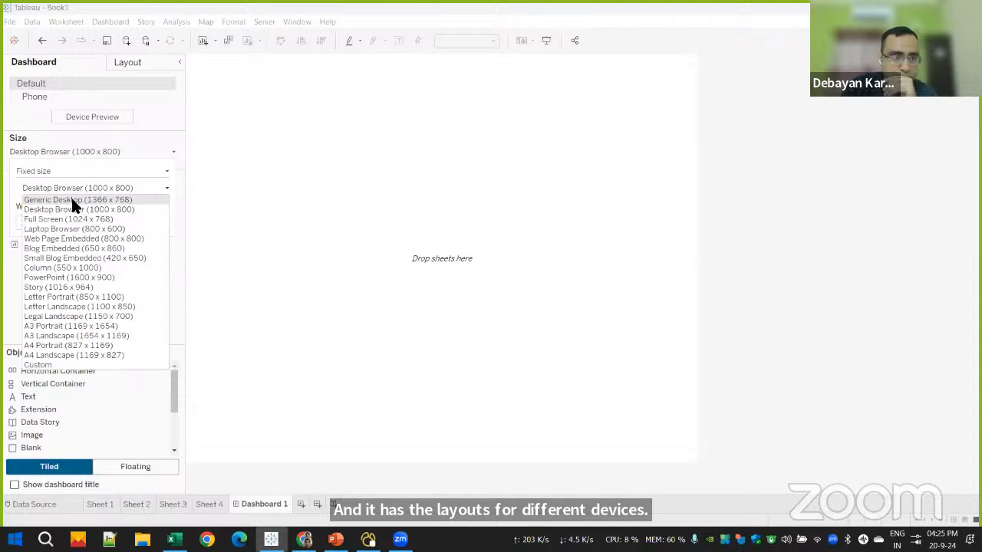
{"action": "left_click", "coordinate": [75, 201]}
{"action": "left_click", "coordinate": [93, 294]}
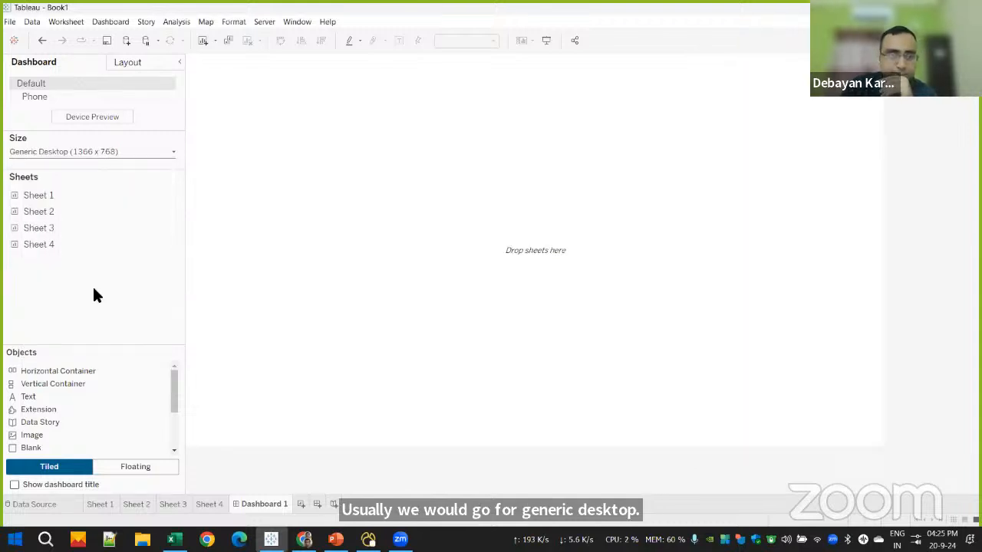
Return to the line chart on Sheet 2 and widen its shelf area to fit the full YEAR(Order Date) filter name
{"action": "mouse_move", "coordinate": [77, 212]}
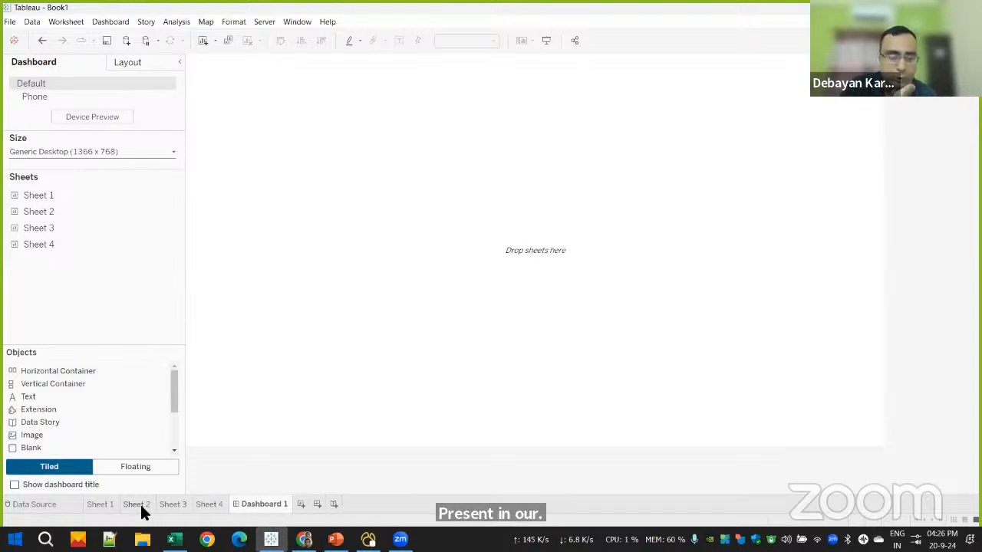
{"action": "mouse_move", "coordinate": [142, 507]}
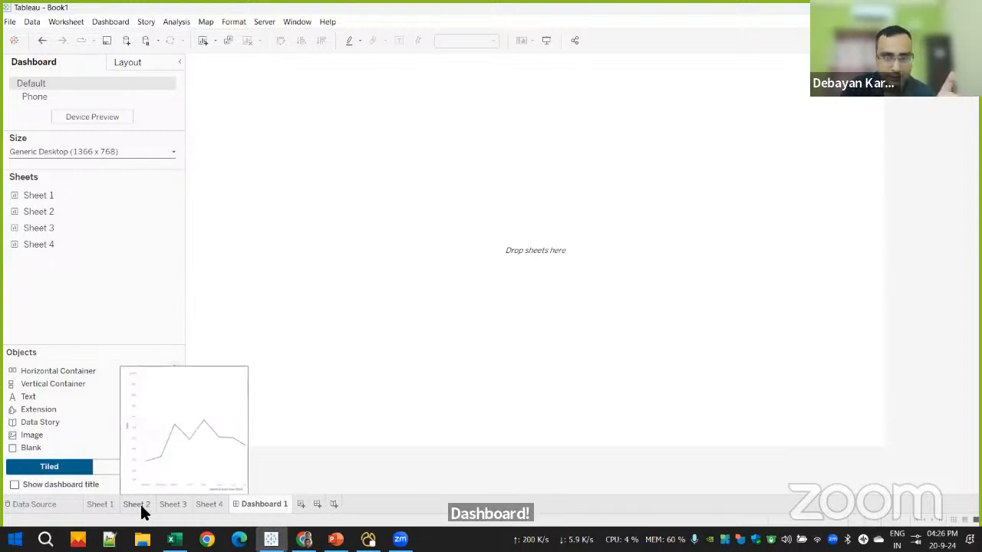
{"action": "left_click", "coordinate": [140, 504]}
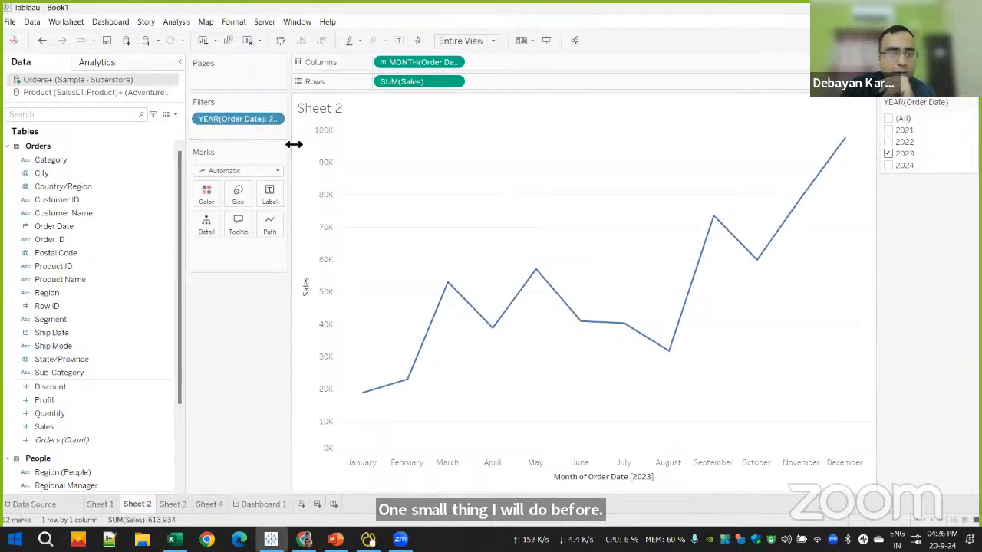
{"action": "left_click_drag", "start_coordinate": [294, 144], "coordinate": [320, 145]}
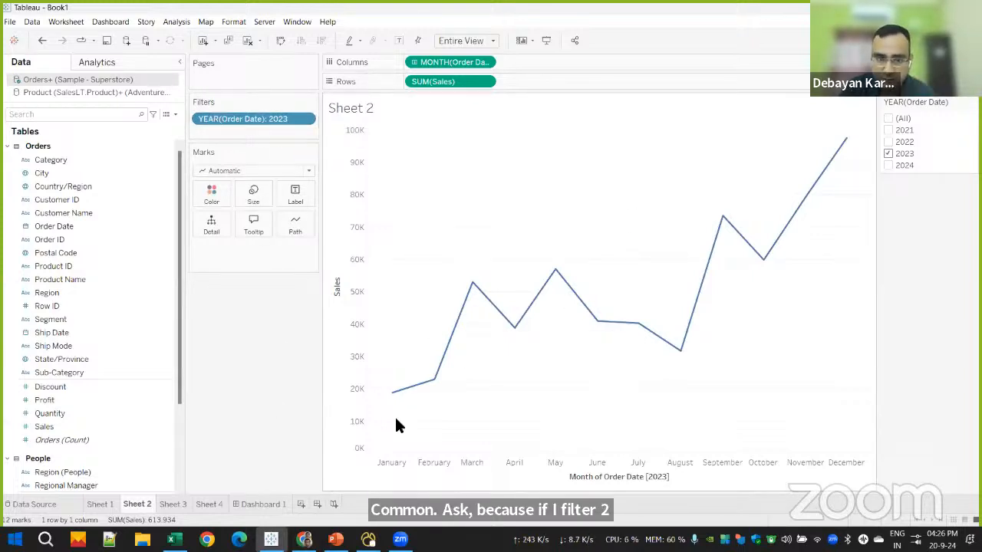
Review Sheets 3 and 4, return to Sheet 2, and apply its YEAR(Order Date) filter to the selected worksheets Sheet 3 and Sheet 4
{"action": "left_click", "coordinate": [173, 505]}
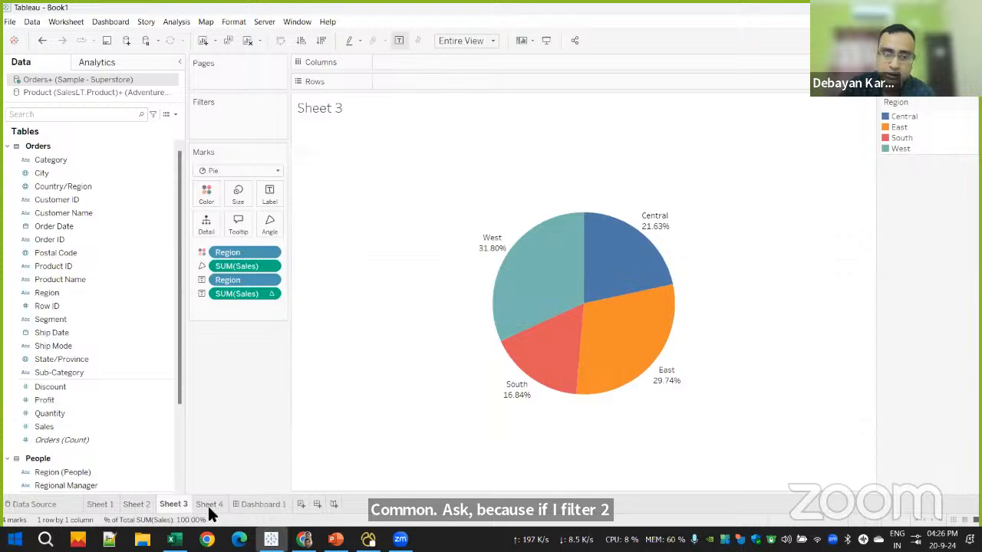
{"action": "left_click", "coordinate": [209, 505]}
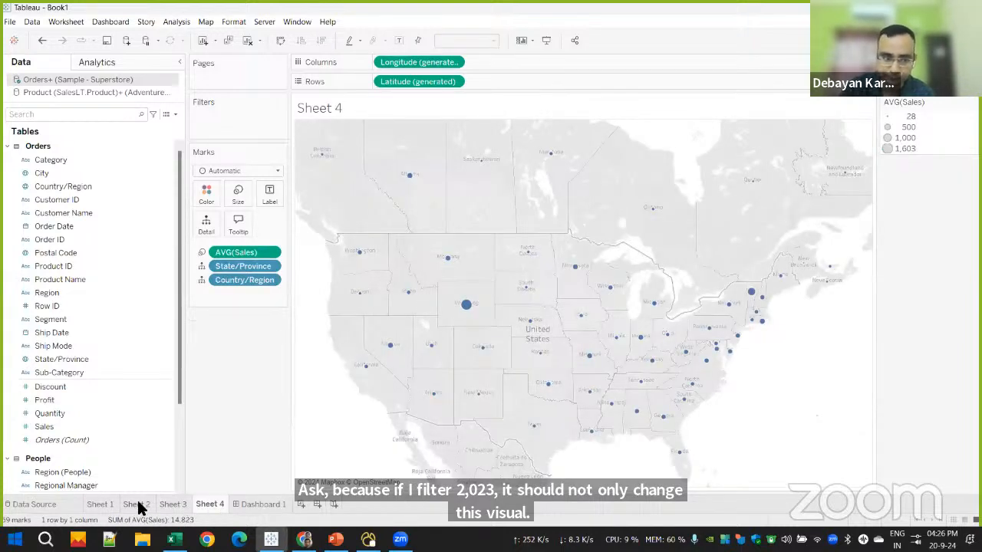
{"action": "left_click", "coordinate": [137, 505]}
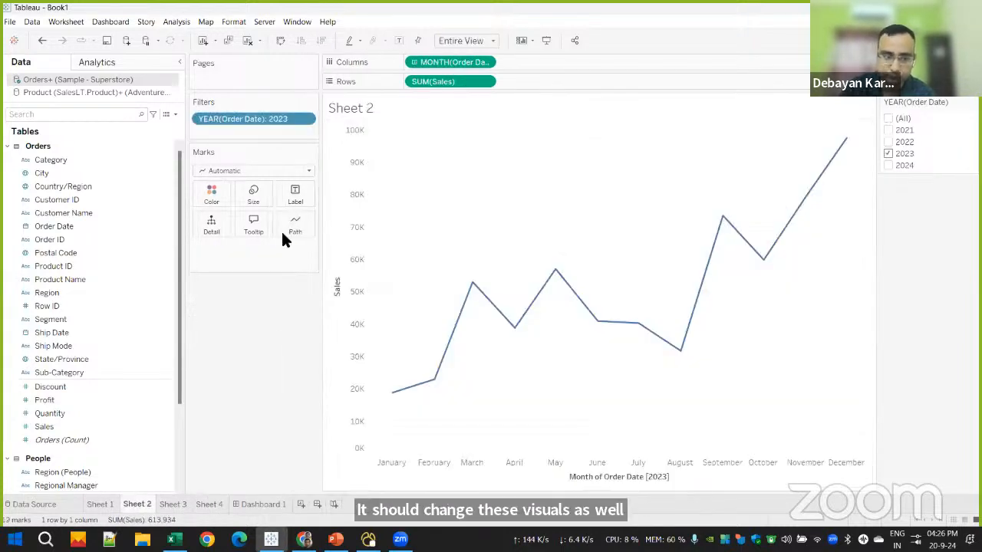
{"action": "left_click", "coordinate": [304, 121]}
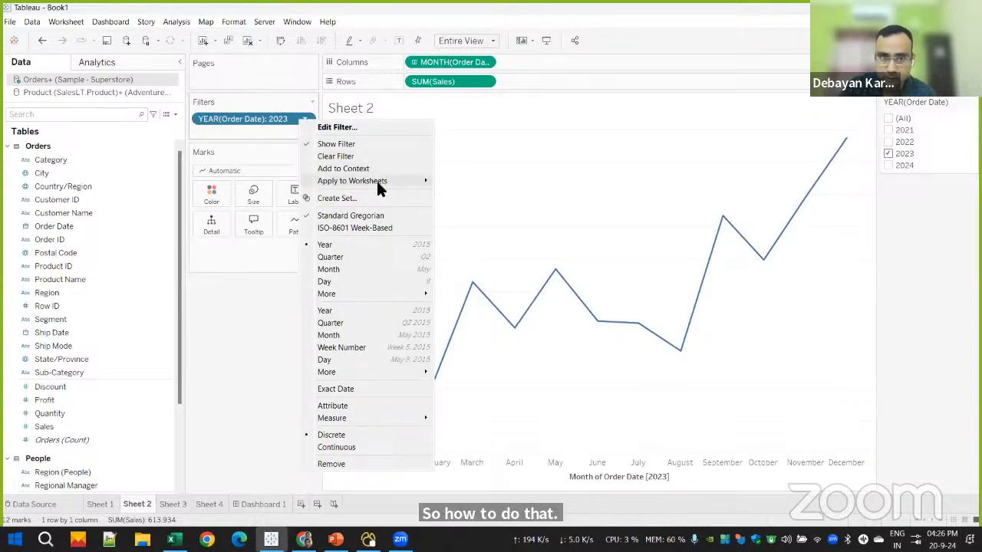
{"action": "mouse_move", "coordinate": [376, 185]}
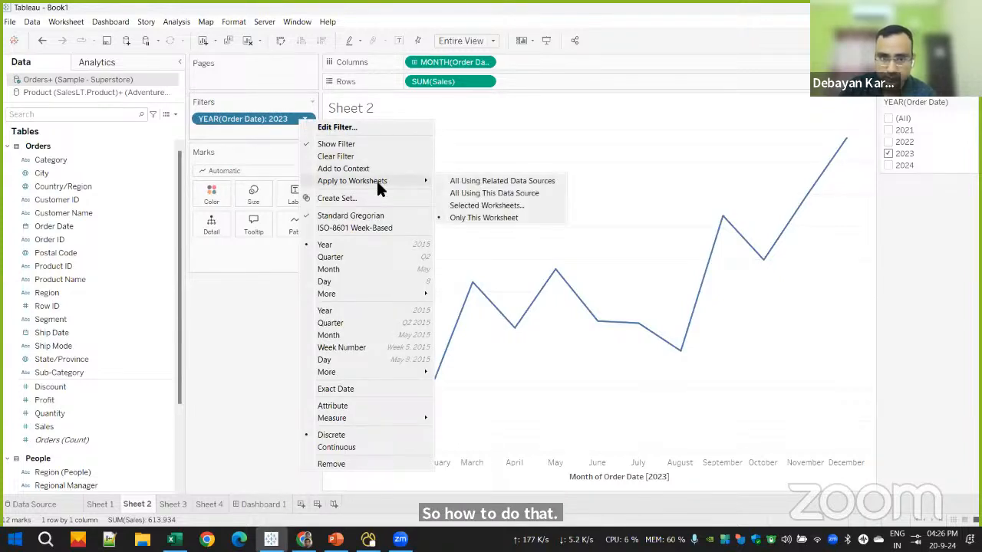
{"action": "left_click", "coordinate": [500, 205]}
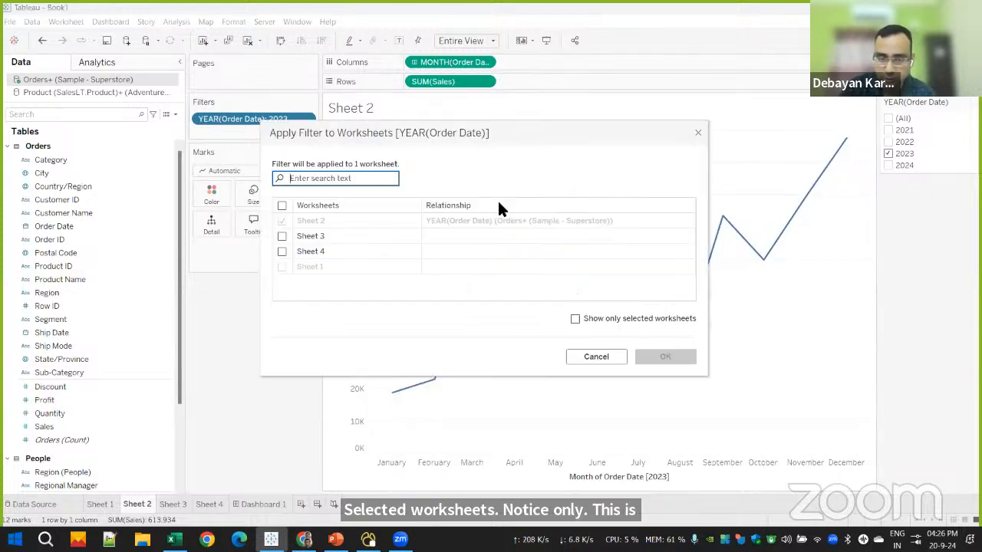
{"action": "left_click", "coordinate": [282, 236]}
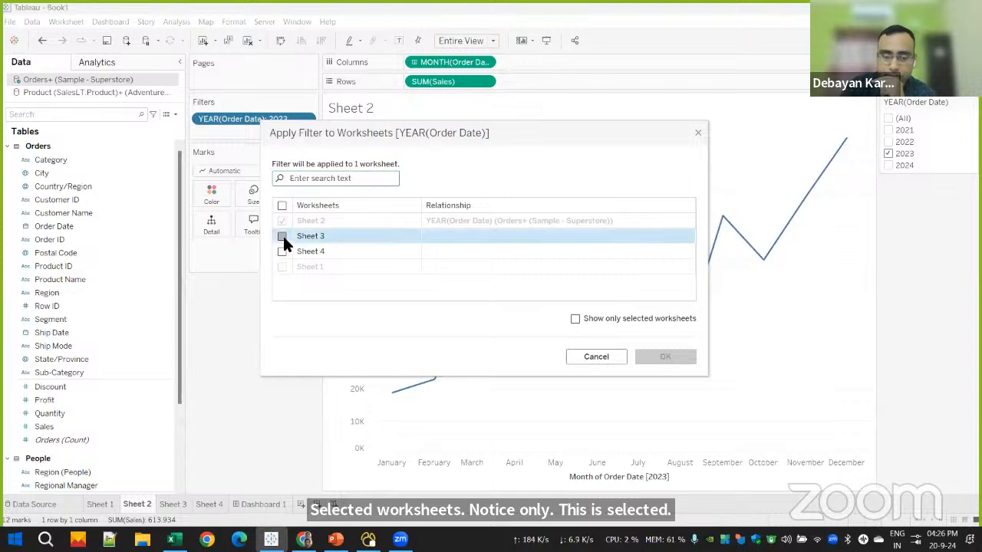
{"action": "left_click", "coordinate": [282, 251]}
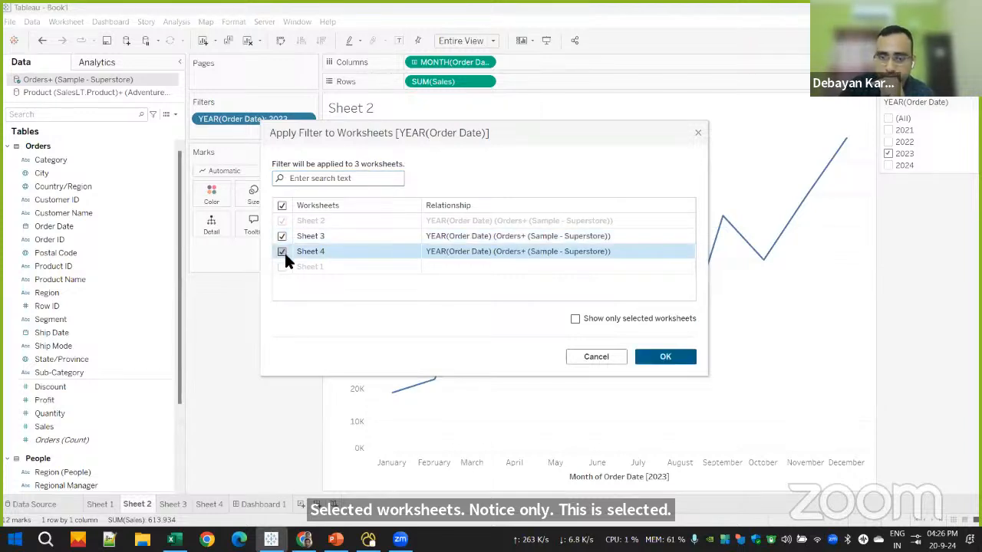
{"action": "left_click", "coordinate": [666, 357]}
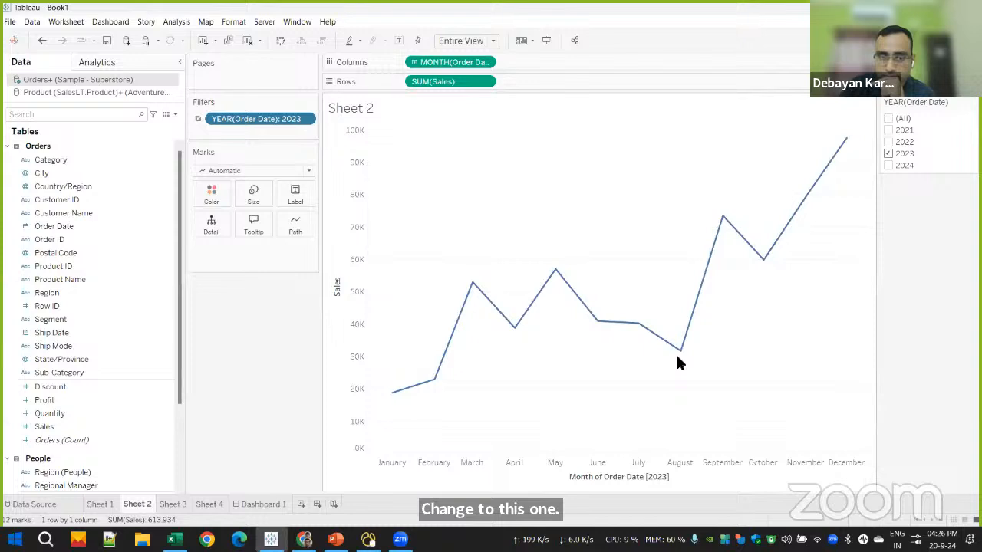
Place the Sheet 2 line chart on Dashboard 1 and the Sheet 3 pie chart below it
{"action": "left_click", "coordinate": [264, 505]}
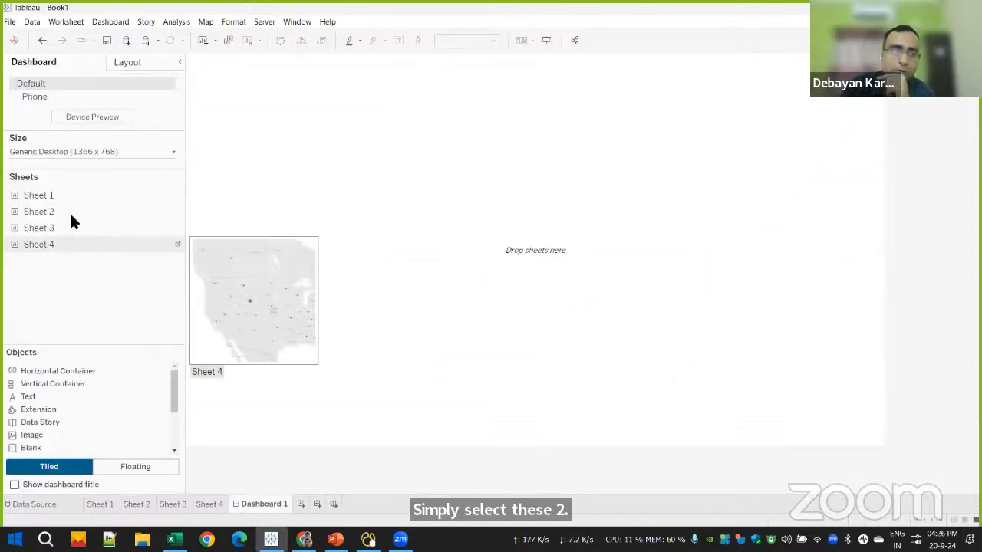
{"action": "left_click_drag", "start_coordinate": [52, 210], "coordinate": [328, 196]}
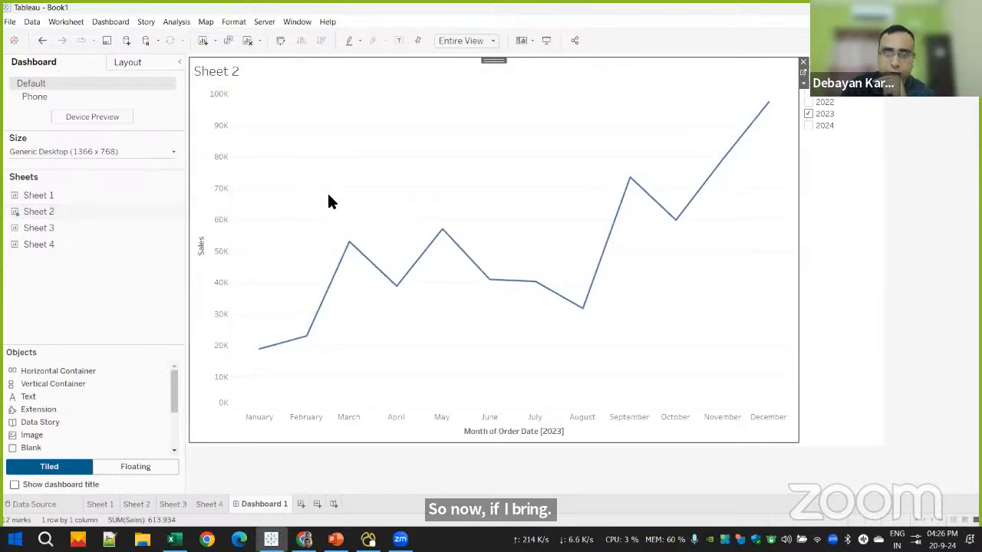
{"action": "left_click", "coordinate": [867, 102]}
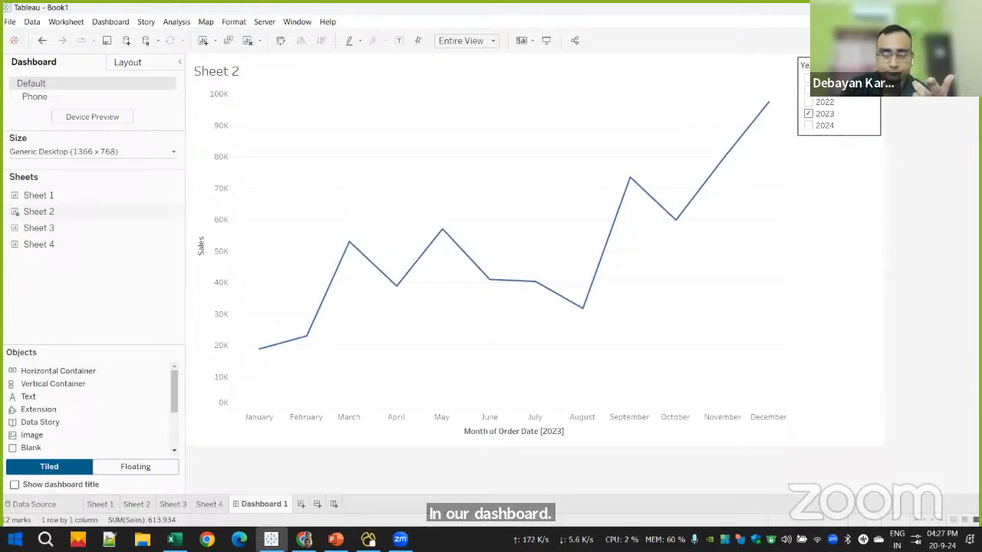
{"action": "mouse_move", "coordinate": [55, 228]}
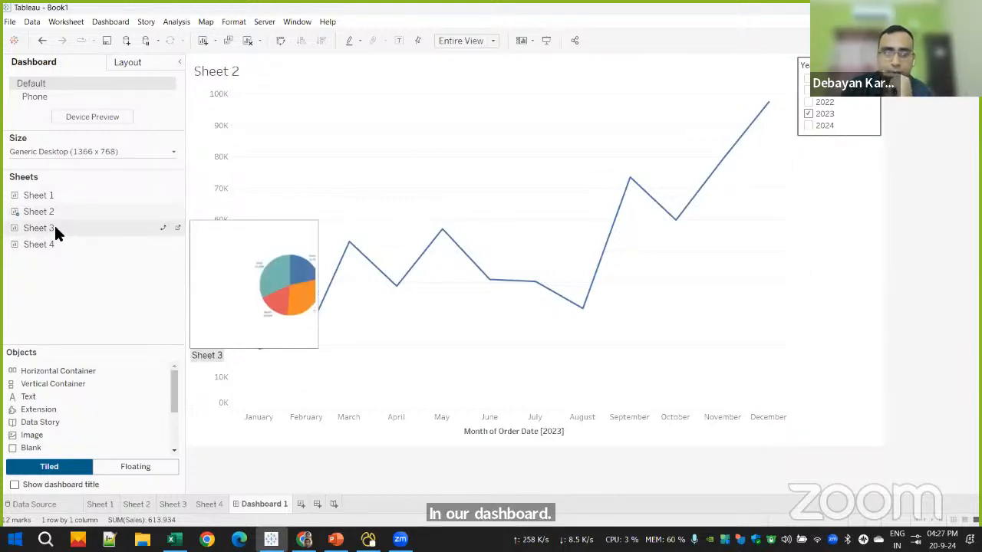
{"action": "mouse_move", "coordinate": [56, 228]}
{"action": "left_mouse_down"}
{"action": "mouse_move", "coordinate": [363, 317]}
{"action": "mouse_move", "coordinate": [429, 406]}
{"action": "mouse_move", "coordinate": [818, 381]}
{"action": "mouse_move", "coordinate": [771, 383]}
{"action": "mouse_move", "coordinate": [782, 388]}
{"action": "mouse_move", "coordinate": [316, 289]}
{"action": "mouse_move", "coordinate": [741, 199]}
{"action": "mouse_move", "coordinate": [428, 388]}
{"action": "mouse_move", "coordinate": [457, 190]}
{"action": "mouse_move", "coordinate": [485, 369]}
{"action": "mouse_move", "coordinate": [419, 217]}
{"action": "mouse_move", "coordinate": [506, 274]}
{"action": "mouse_move", "coordinate": [557, 329]}
{"action": "mouse_move", "coordinate": [407, 337]}
{"action": "left_mouse_up"}
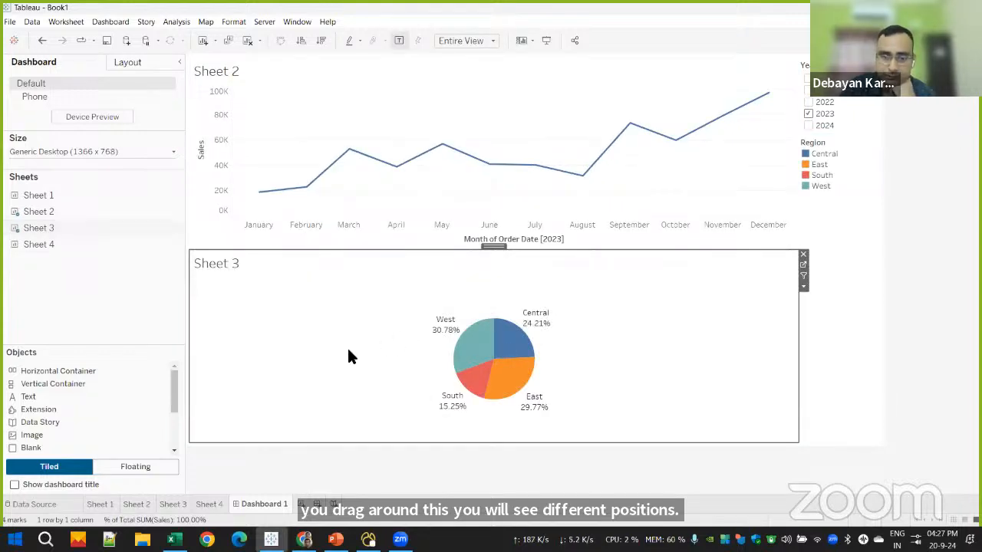
Test the dashboard's year filter by selecting no year, all years, 2024, 2023, and finally only 2022
{"action": "left_click", "coordinate": [808, 113]}
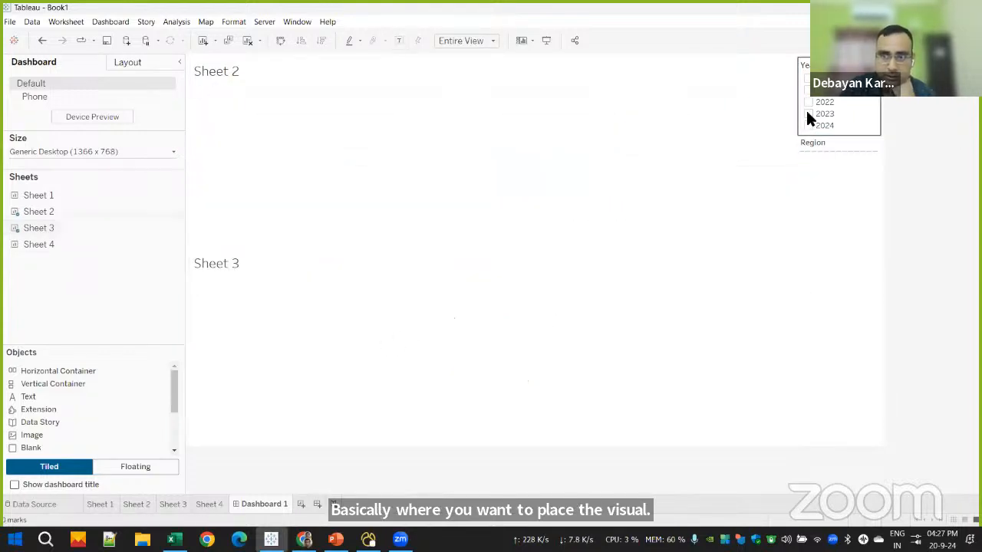
{"action": "left_click", "coordinate": [807, 78]}
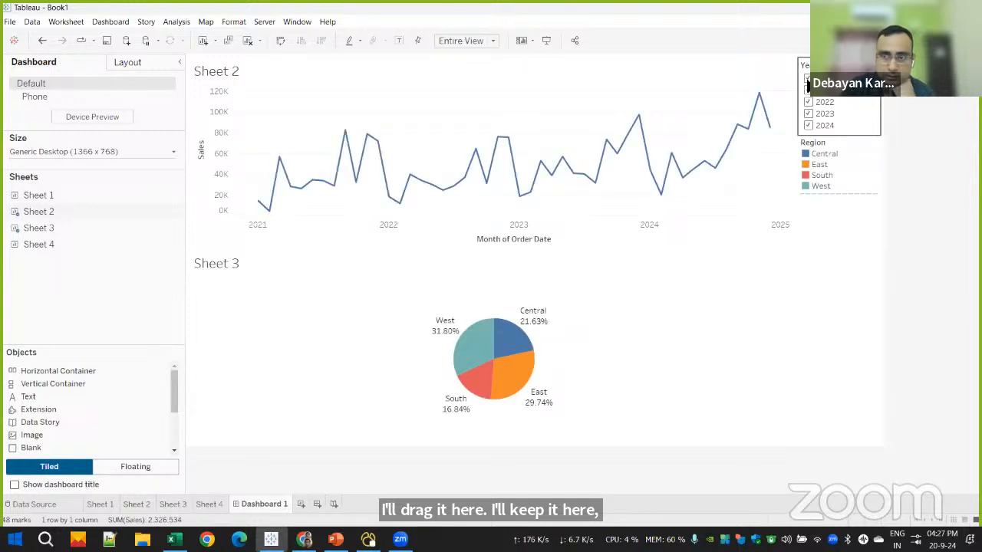
{"action": "left_click", "coordinate": [806, 79]}
{"action": "left_click", "coordinate": [809, 124]}
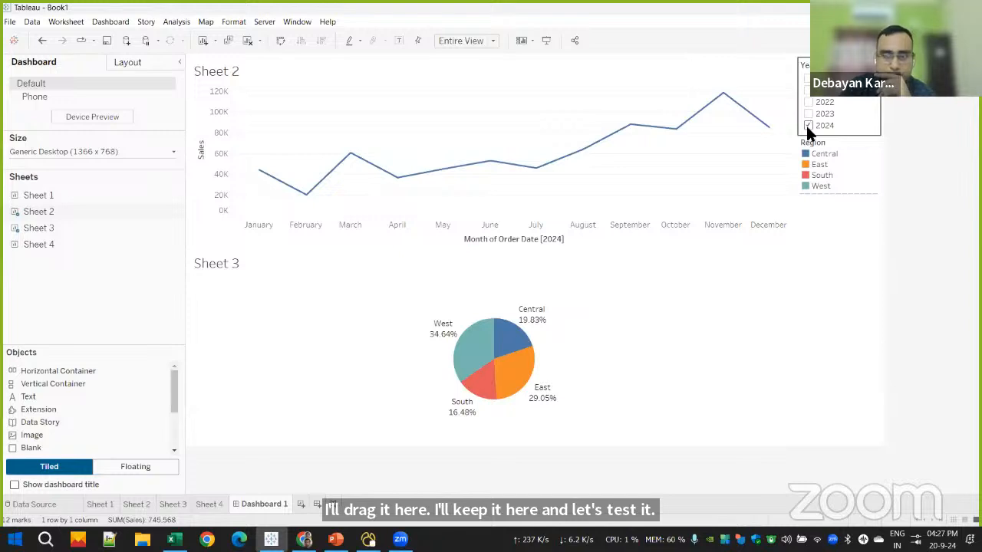
{"action": "left_click", "coordinate": [807, 114]}
{"action": "left_click", "coordinate": [809, 125]}
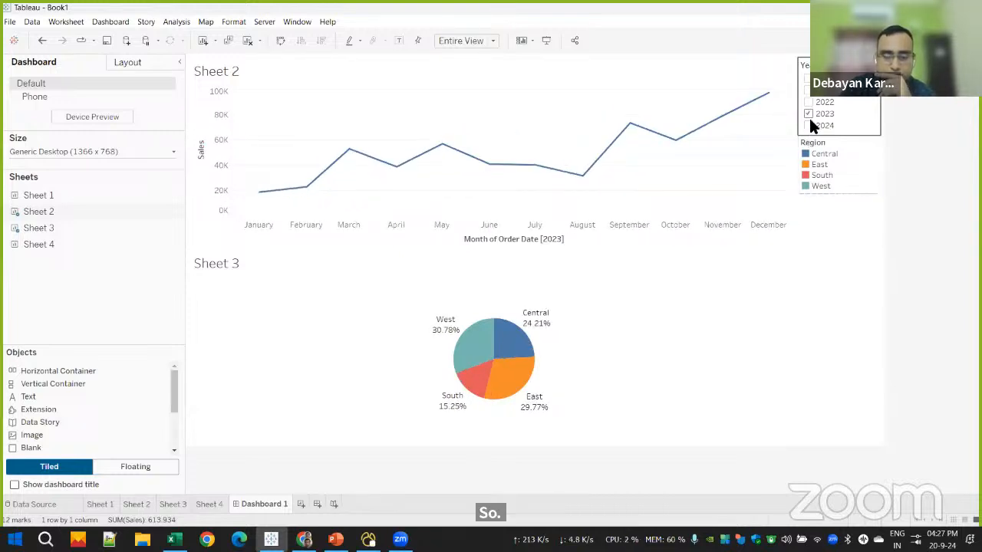
{"action": "left_click", "coordinate": [805, 102]}
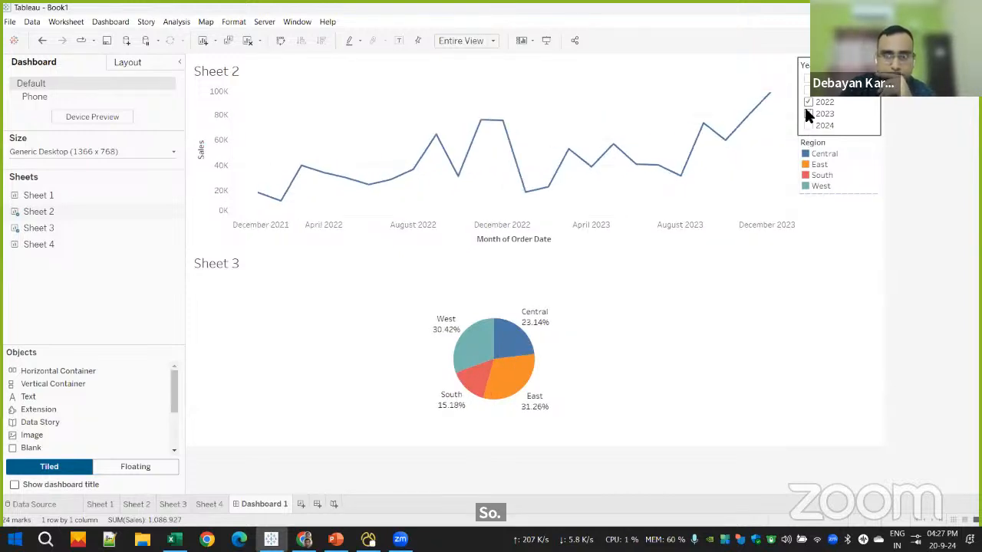
{"action": "left_click", "coordinate": [807, 111]}
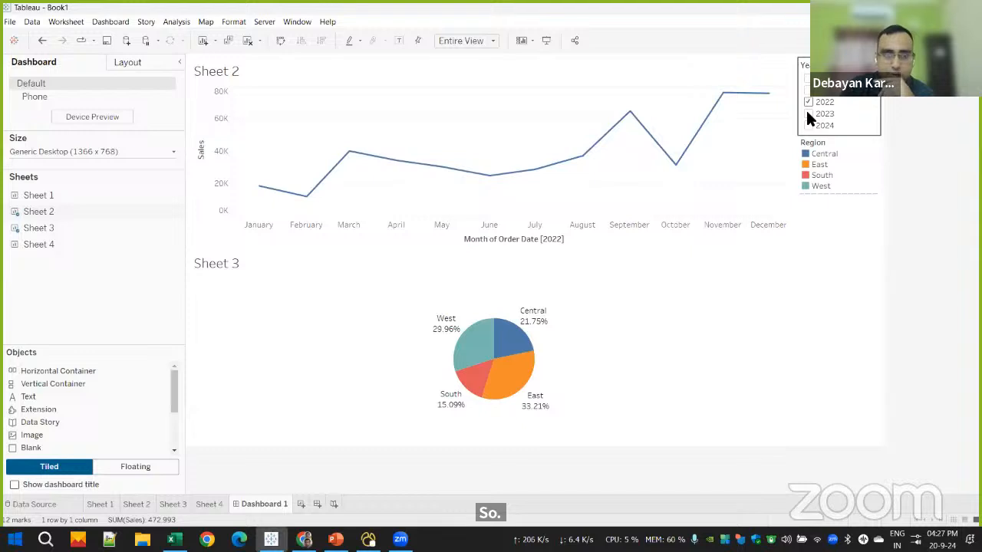
Place the Sheet 4 map beside the Sheet 3 pie chart and switch the year filter to 2024 and finally to only 2023
{"action": "double_click", "coordinate": [52, 245]}
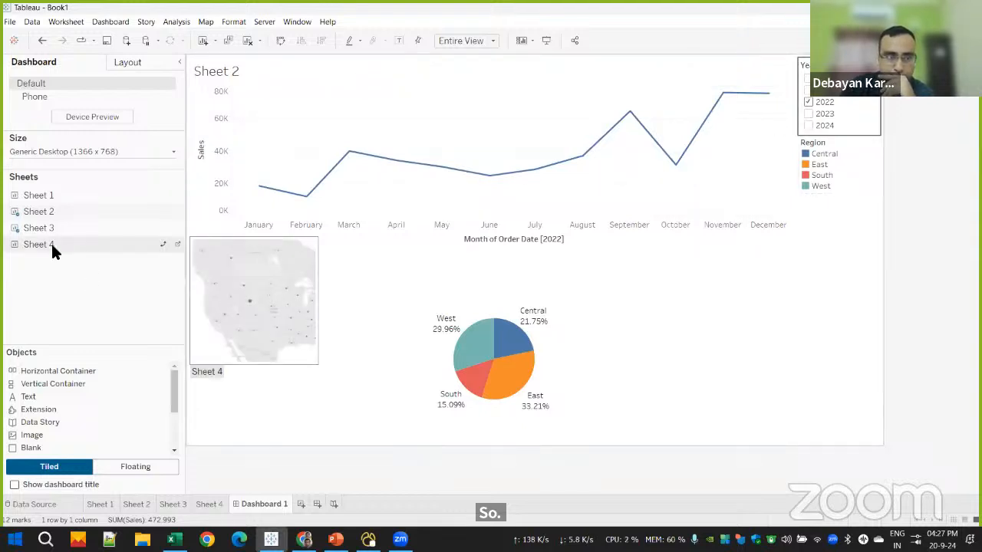
{"action": "left_click_drag", "start_coordinate": [52, 244], "coordinate": [750, 370]}
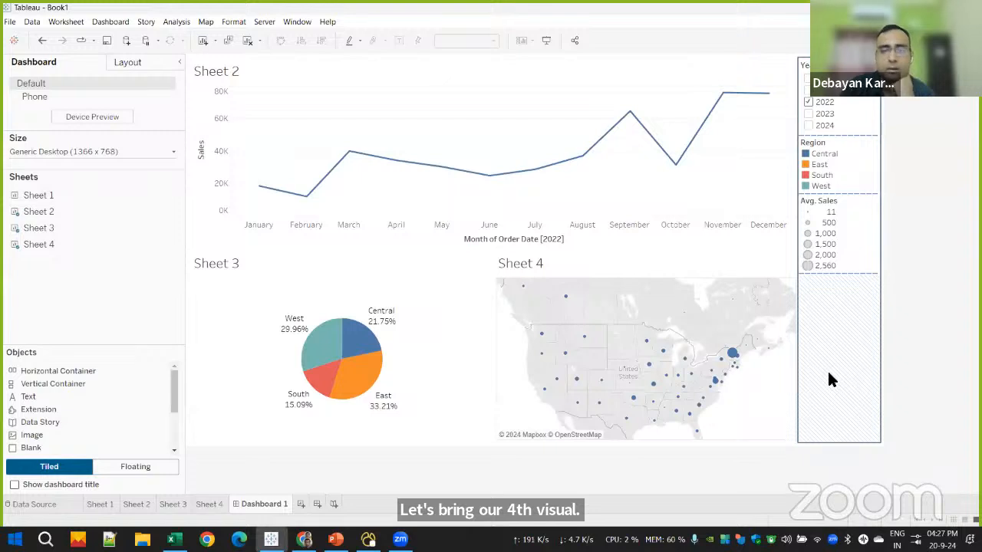
{"action": "left_click", "coordinate": [809, 126]}
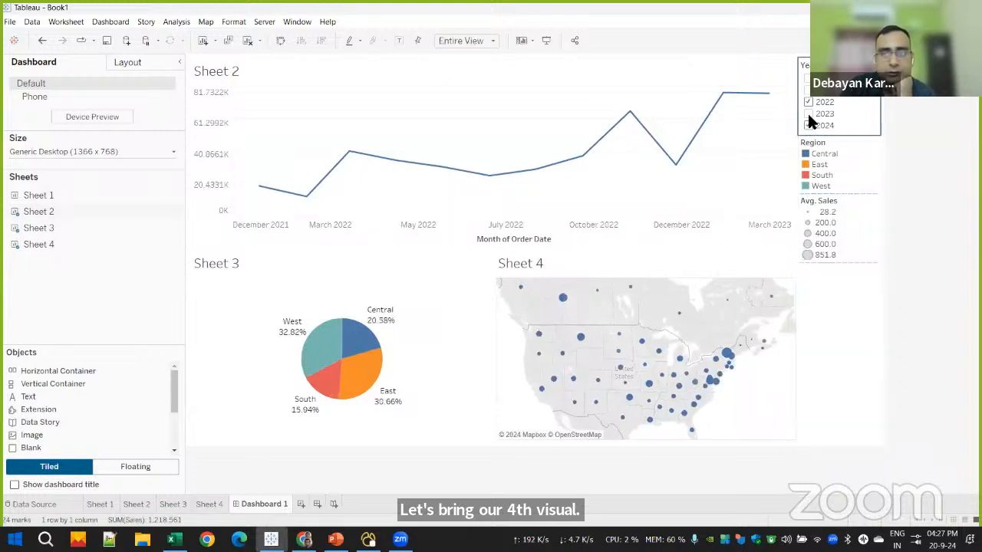
{"action": "left_click", "coordinate": [806, 102]}
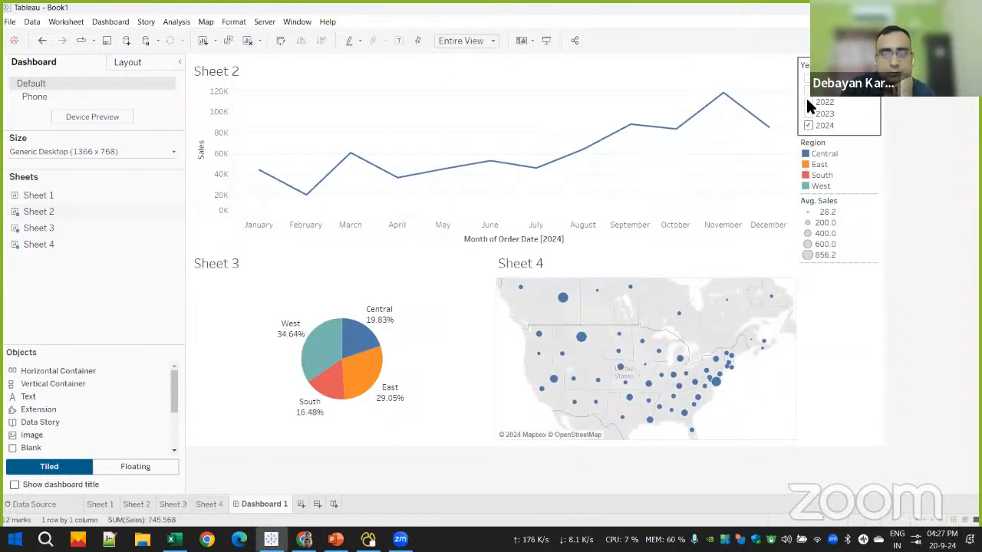
{"action": "left_click", "coordinate": [805, 113]}
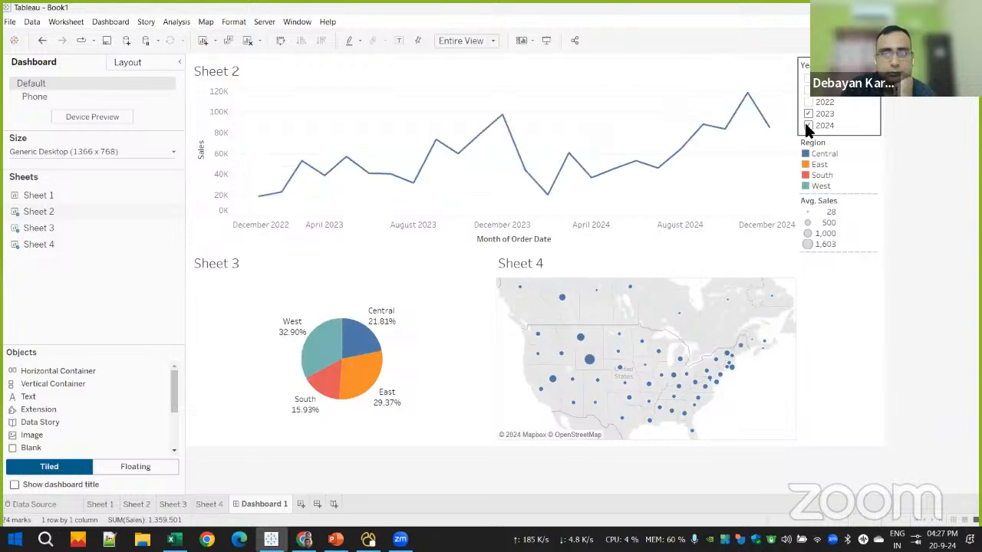
{"action": "left_click", "coordinate": [804, 124]}
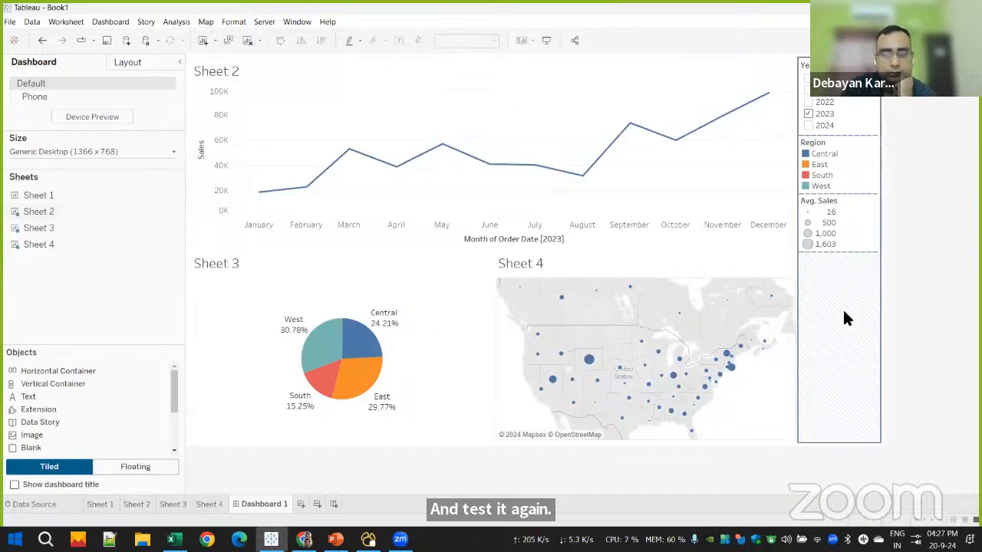
{"action": "left_click", "coordinate": [924, 295]}
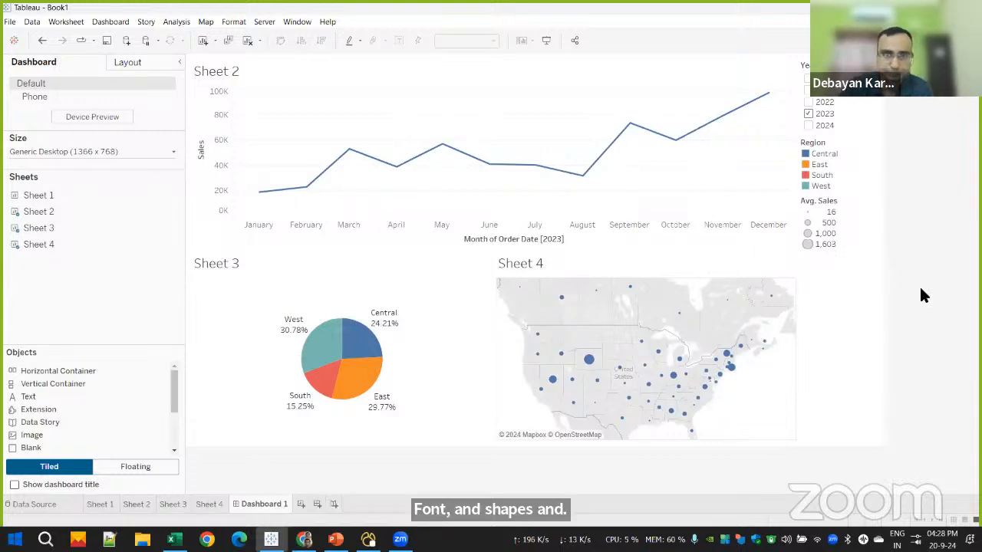
Show the dashboard title, and open its text for editing and cancel the edit
{"action": "left_click", "coordinate": [109, 22]}
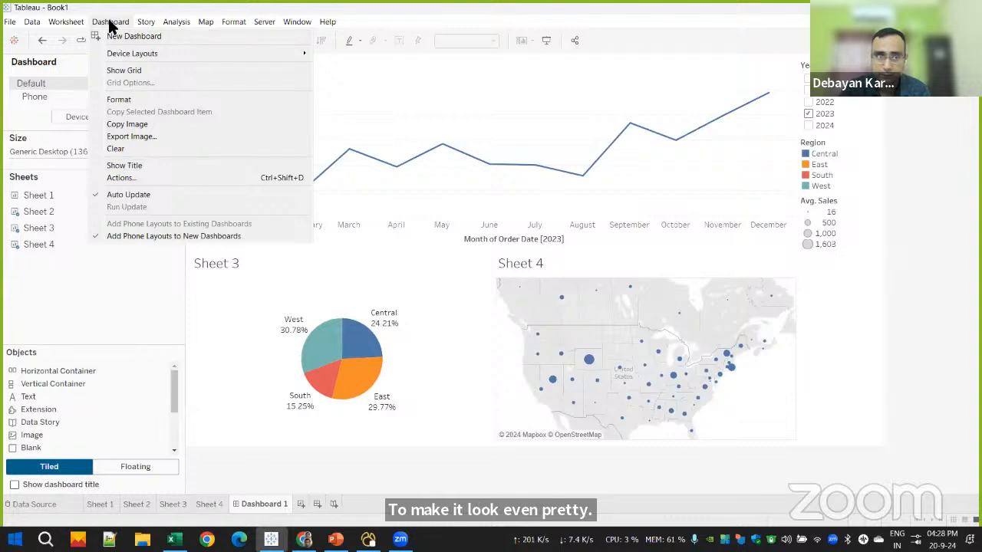
{"action": "left_click", "coordinate": [136, 165]}
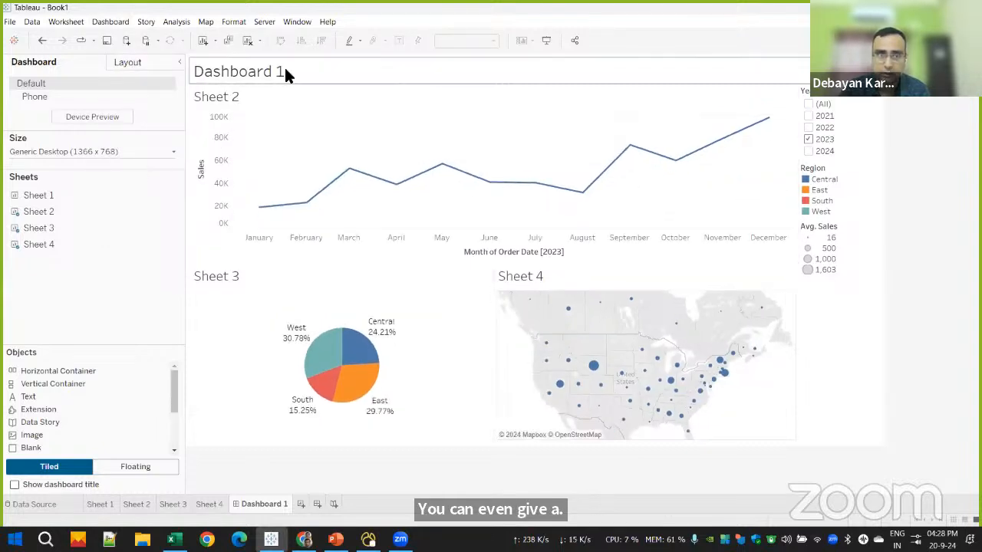
{"action": "double_click", "coordinate": [250, 71]}
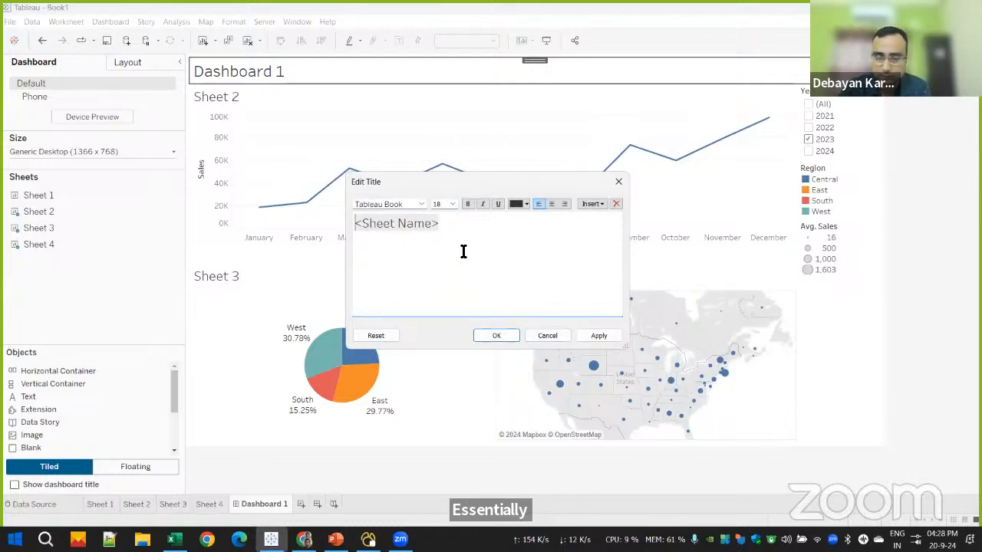
{"action": "left_click", "coordinate": [548, 336]}
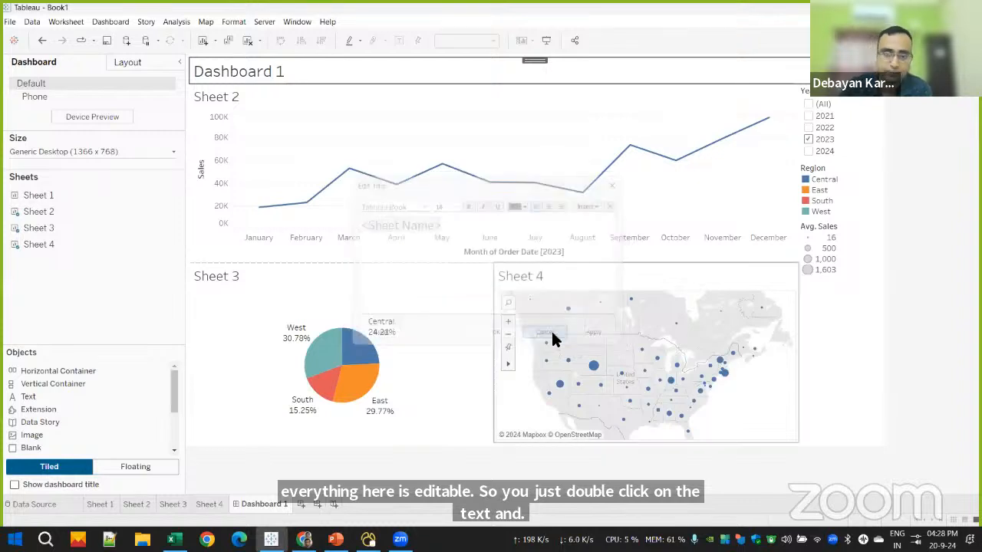
{"action": "left_click", "coordinate": [771, 401]}
{"action": "left_click", "coordinate": [842, 381]}
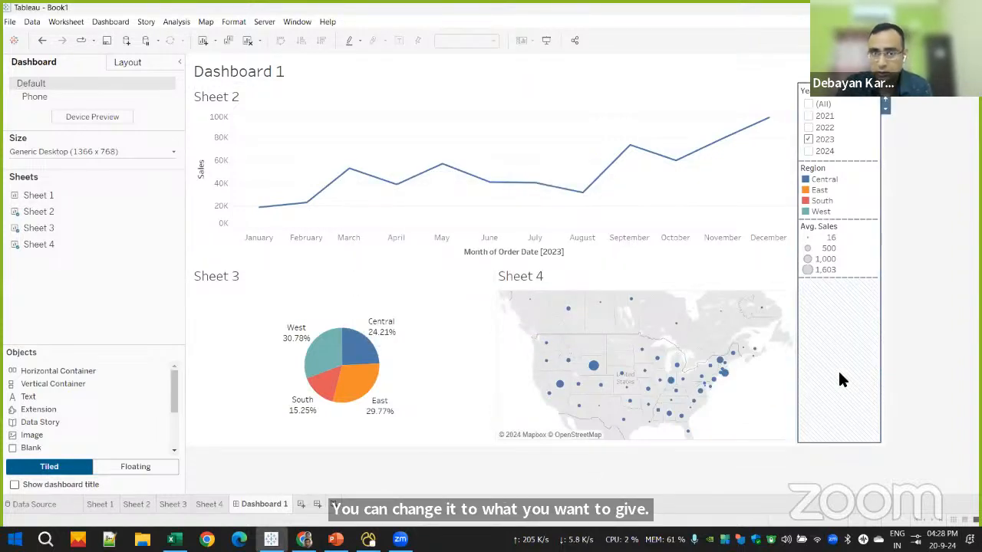
Change the dashboard's year filter to 2023 with 2024, 2022 with 2023, and finally only 2022
{"action": "left_click", "coordinate": [807, 151]}
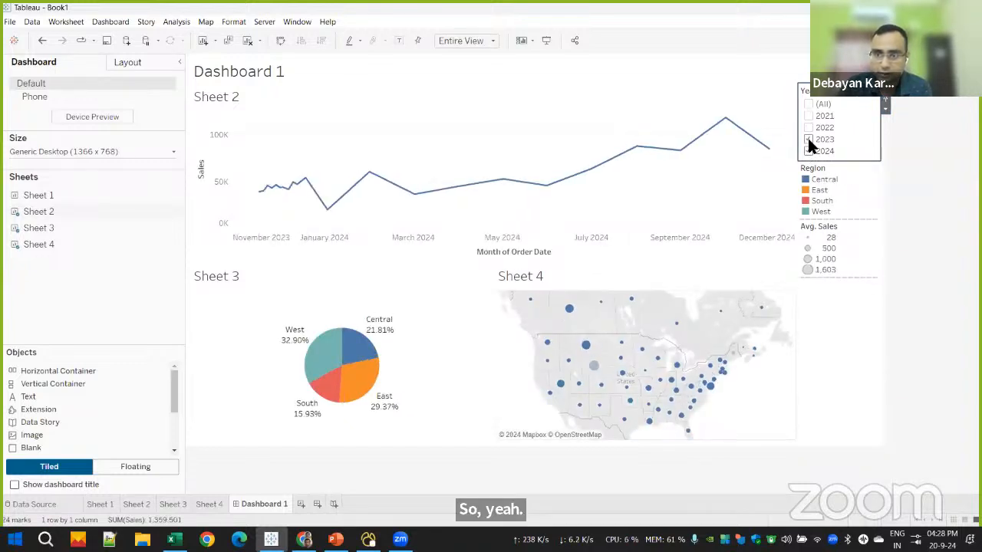
{"action": "left_click", "coordinate": [803, 151]}
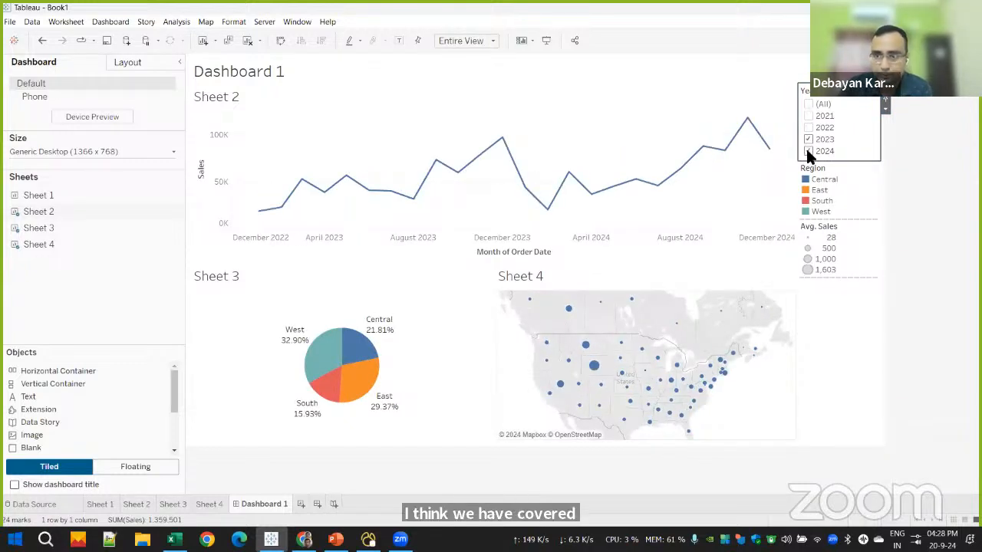
{"action": "left_click", "coordinate": [808, 127]}
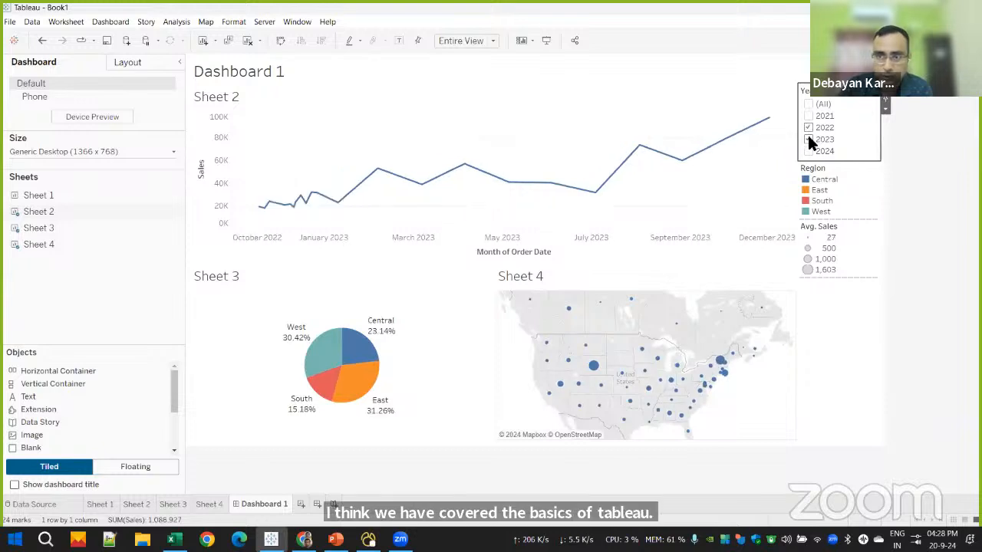
{"action": "left_click", "coordinate": [808, 139]}
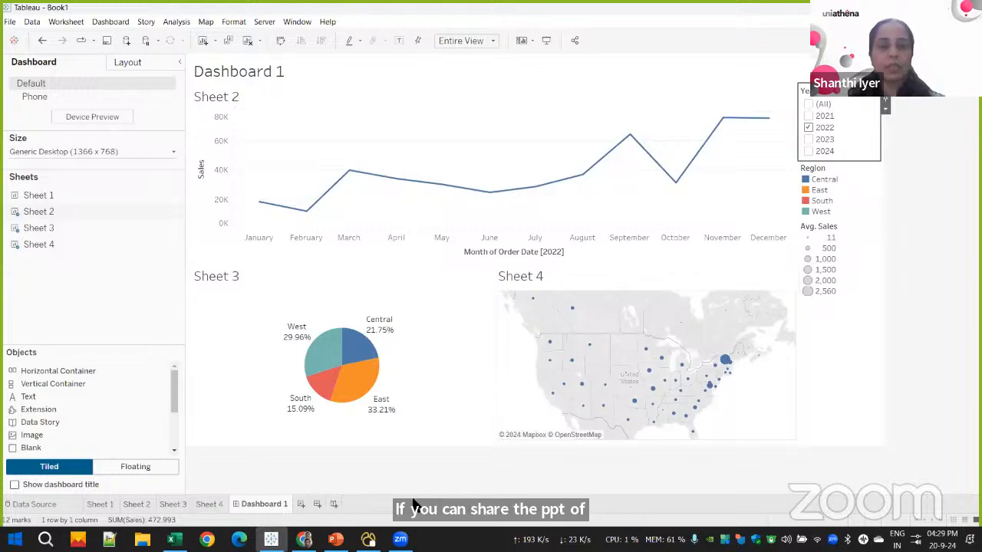
Switch to the Fundamentals of Tableau.pptx presentation in PowerPoint and view slide 11 and slide 12, "The Journey Ahead: Top Recommendations"
{"action": "left_click", "coordinate": [335, 539]}
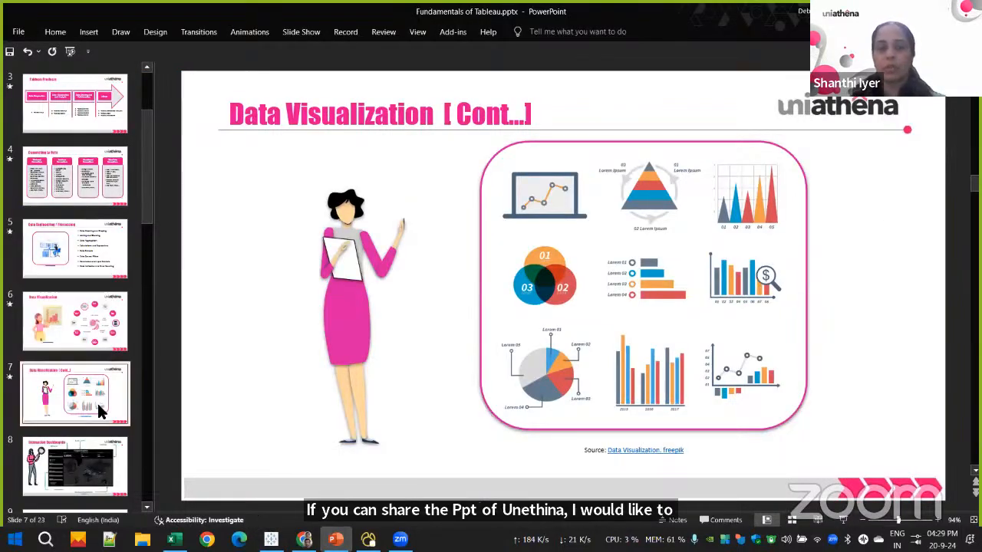
{"action": "scroll", "coordinate": [95, 403], "scroll_direction": "up", "scroll_amount": 2}
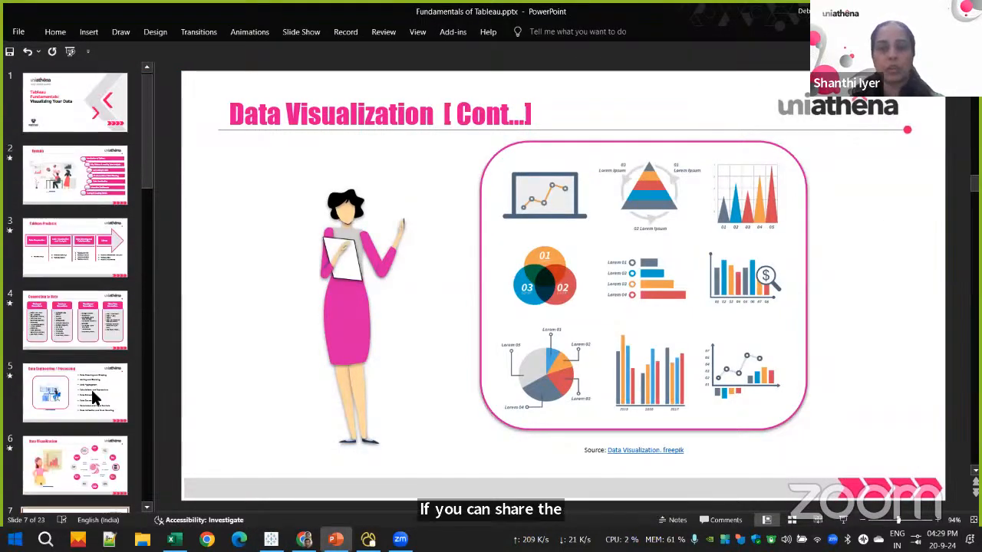
{"action": "scroll", "coordinate": [93, 397], "scroll_direction": "down", "scroll_amount": 7}
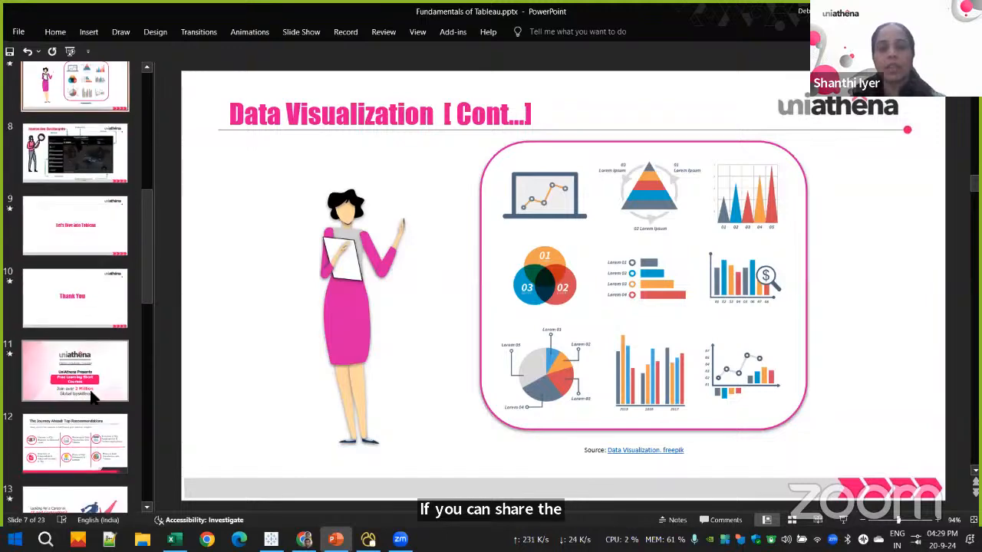
{"action": "scroll", "coordinate": [91, 397], "scroll_direction": "down", "scroll_amount": 2}
{"action": "left_click", "coordinate": [79, 257]}
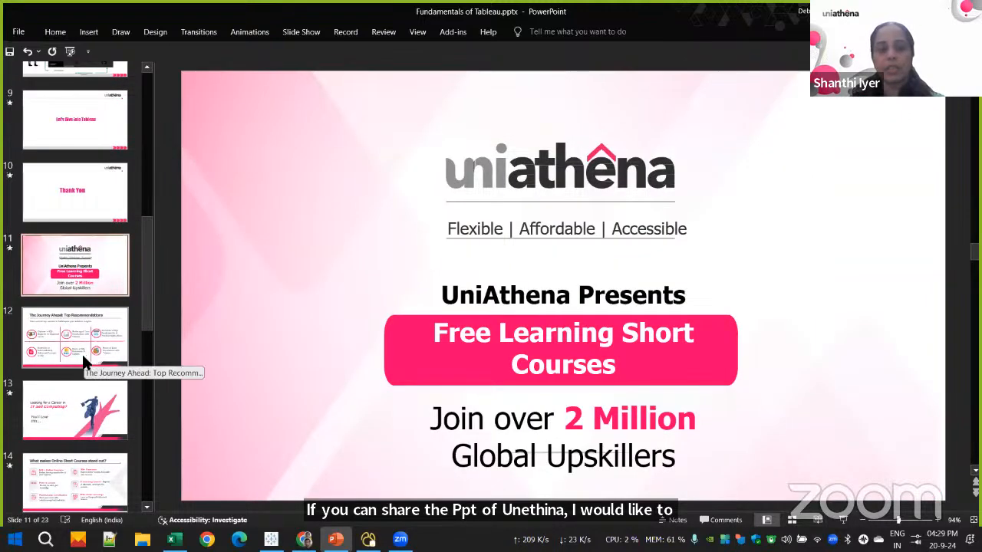
{"action": "left_click", "coordinate": [77, 337]}
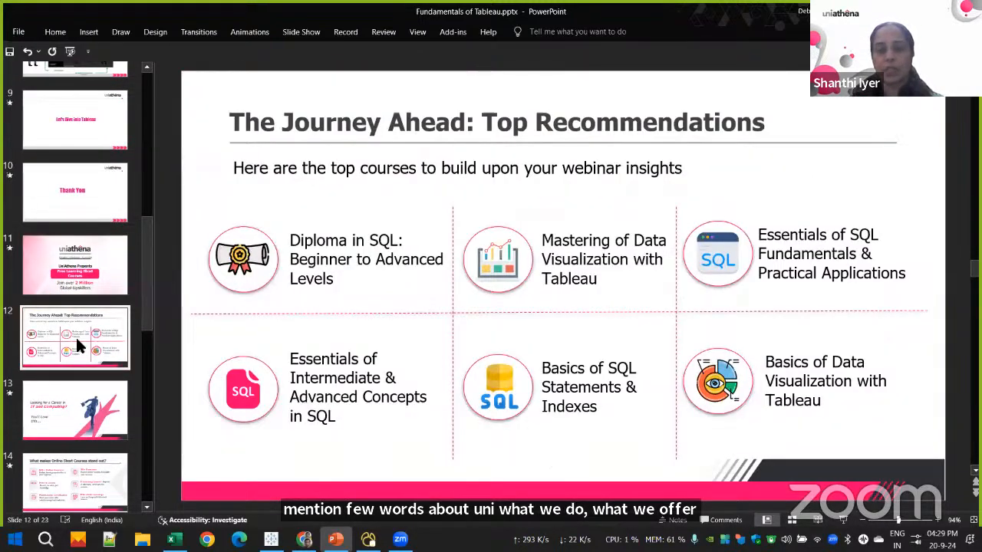